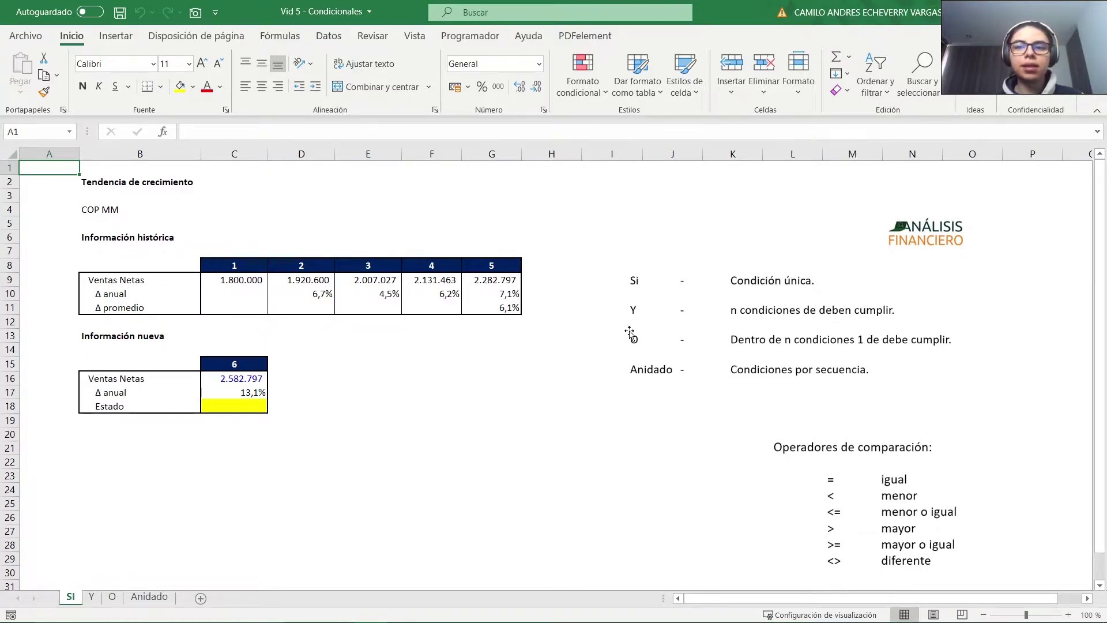
click(667, 283)
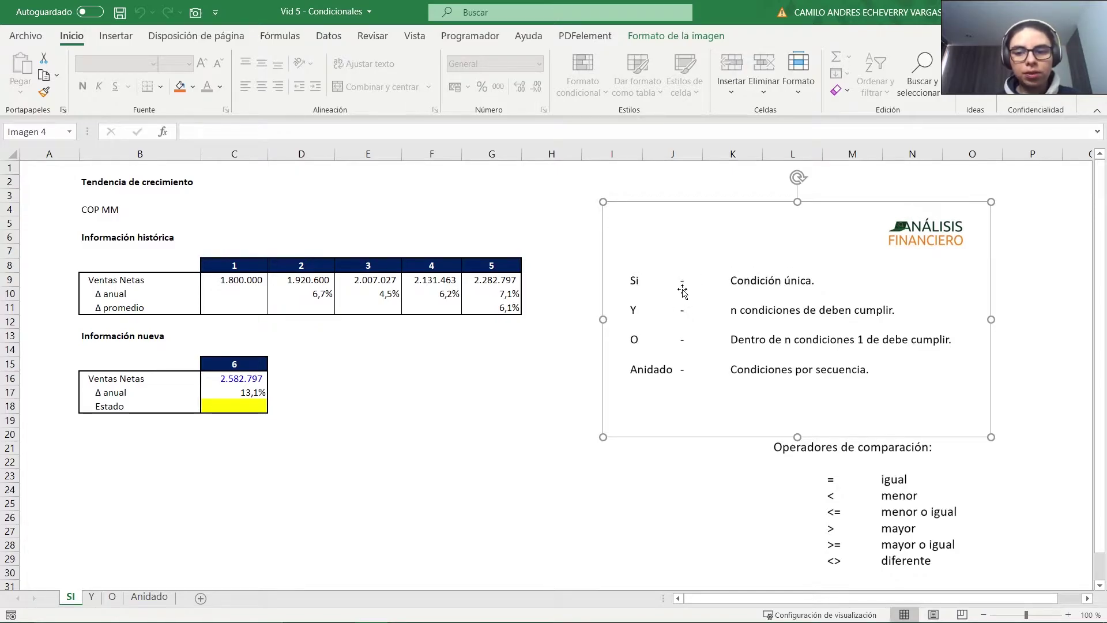
click(811, 474)
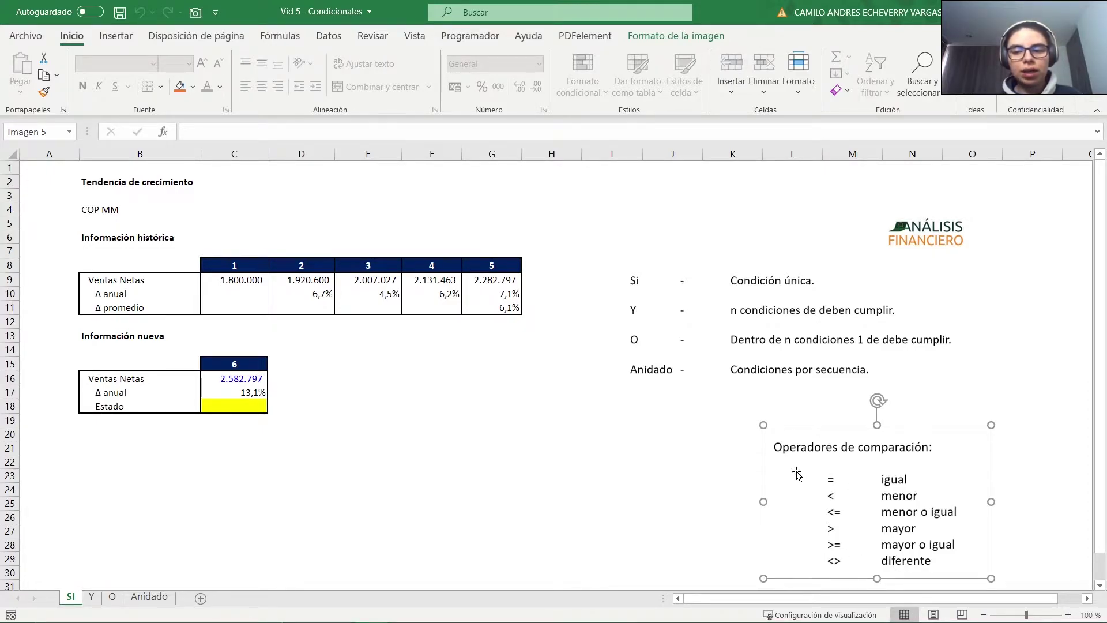
click(250, 396)
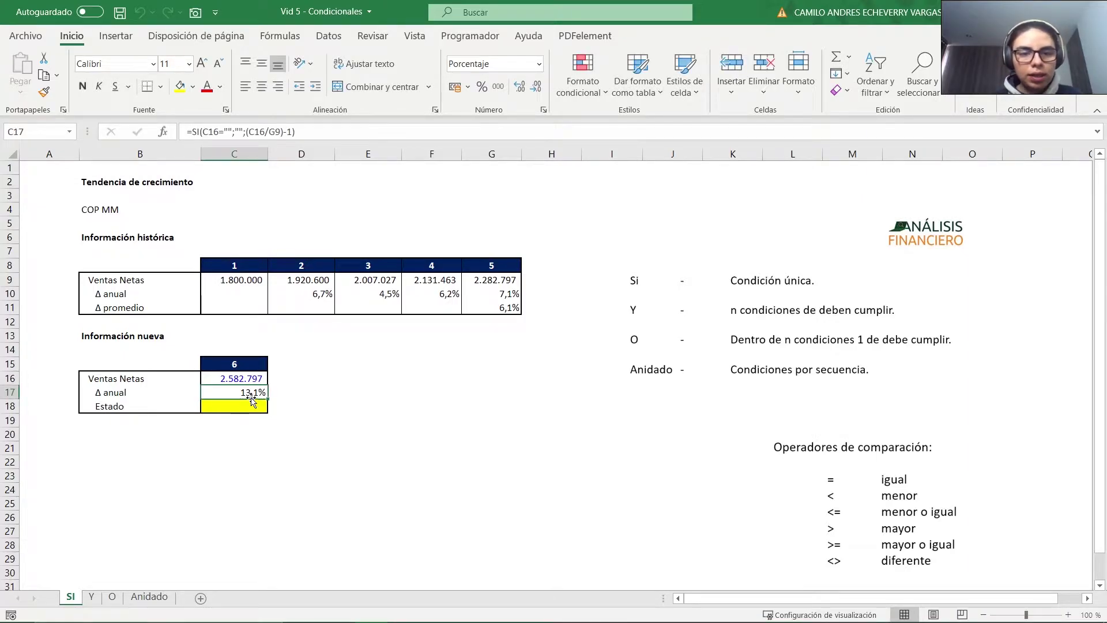
click(214, 379)
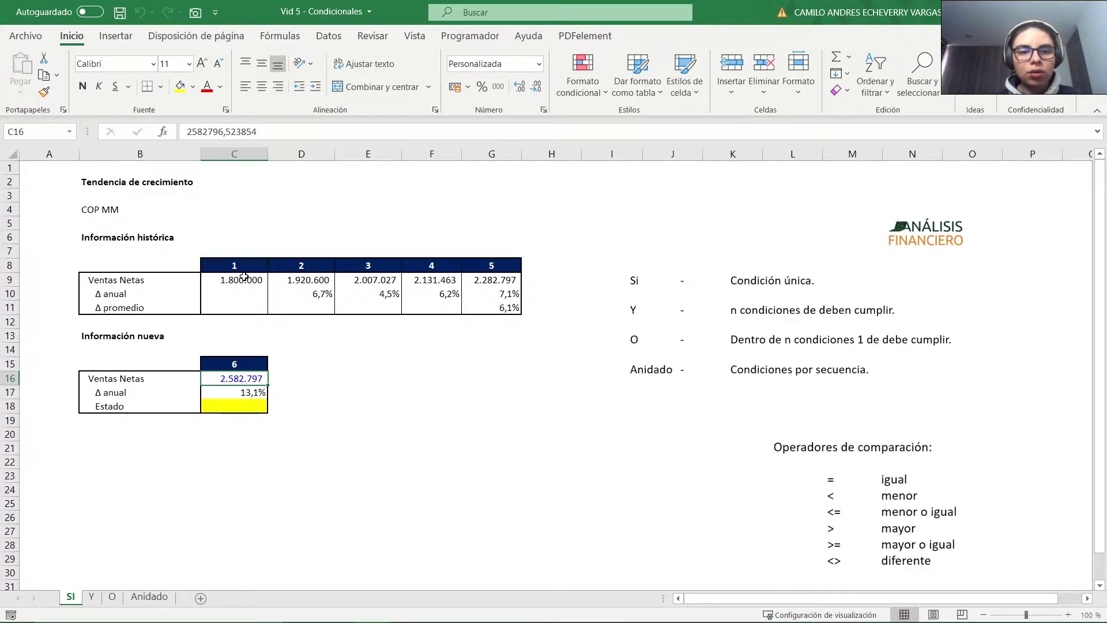
Fill the period 6 header cell C15 in the new information table with dark red.
click(242, 364)
click(192, 87)
click(179, 212)
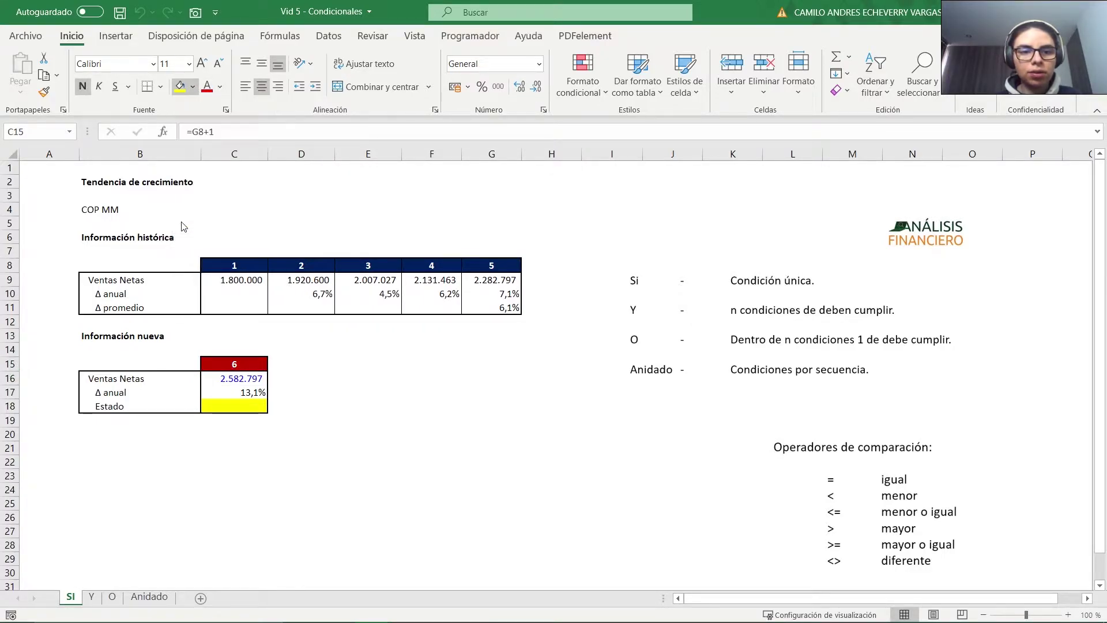
click(251, 264)
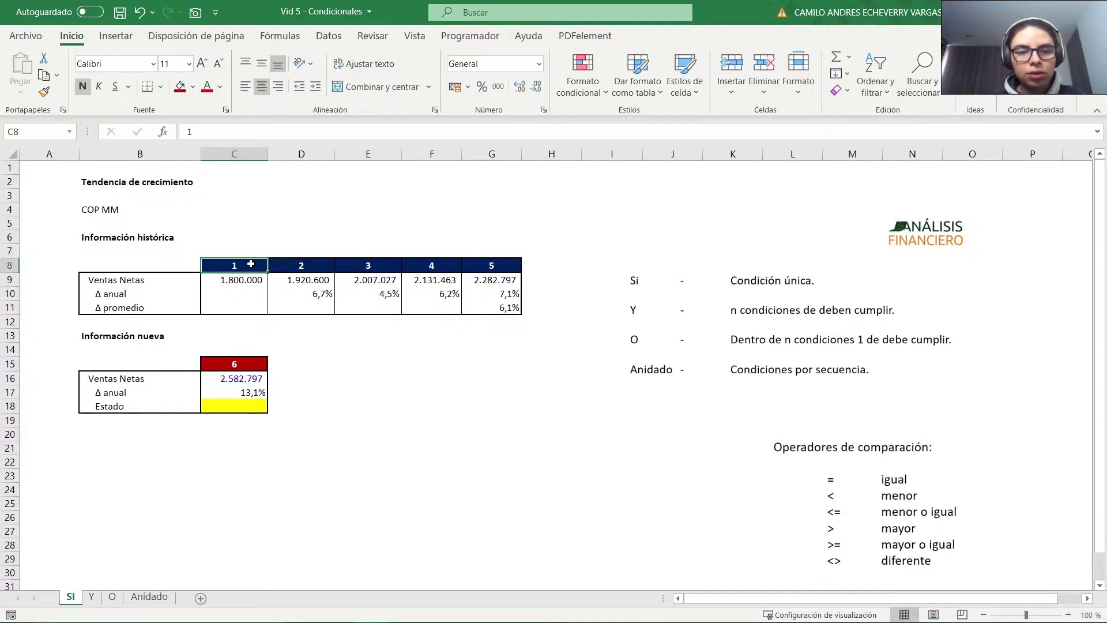
drag(251, 264, 492, 266)
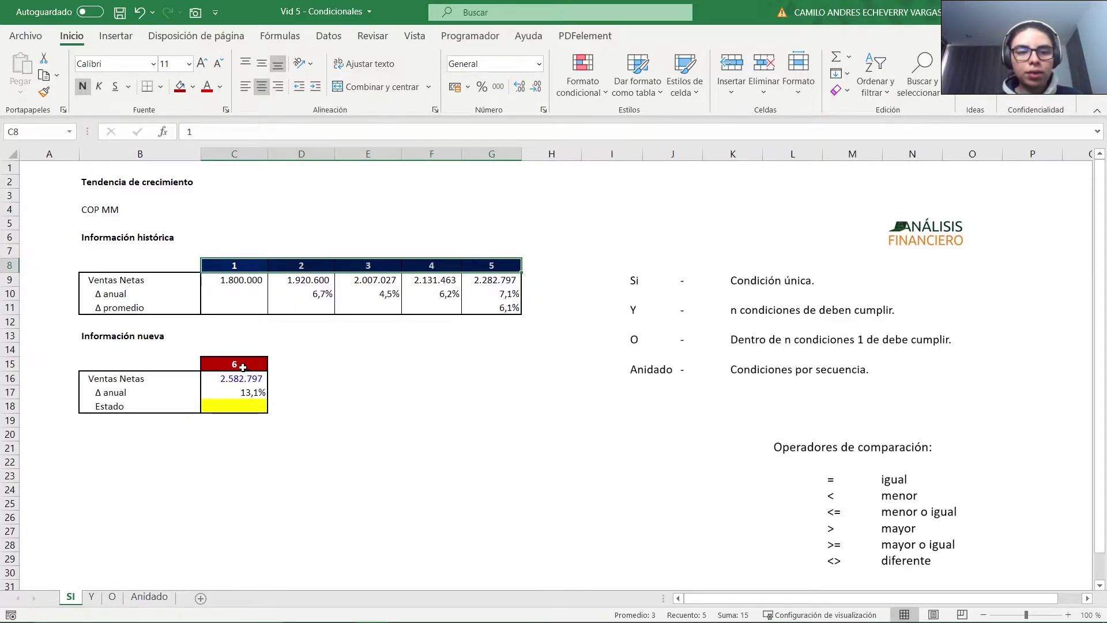
Start an SI formula in the Estado cell C18 with the logical test C17>=G11.
click(232, 407)
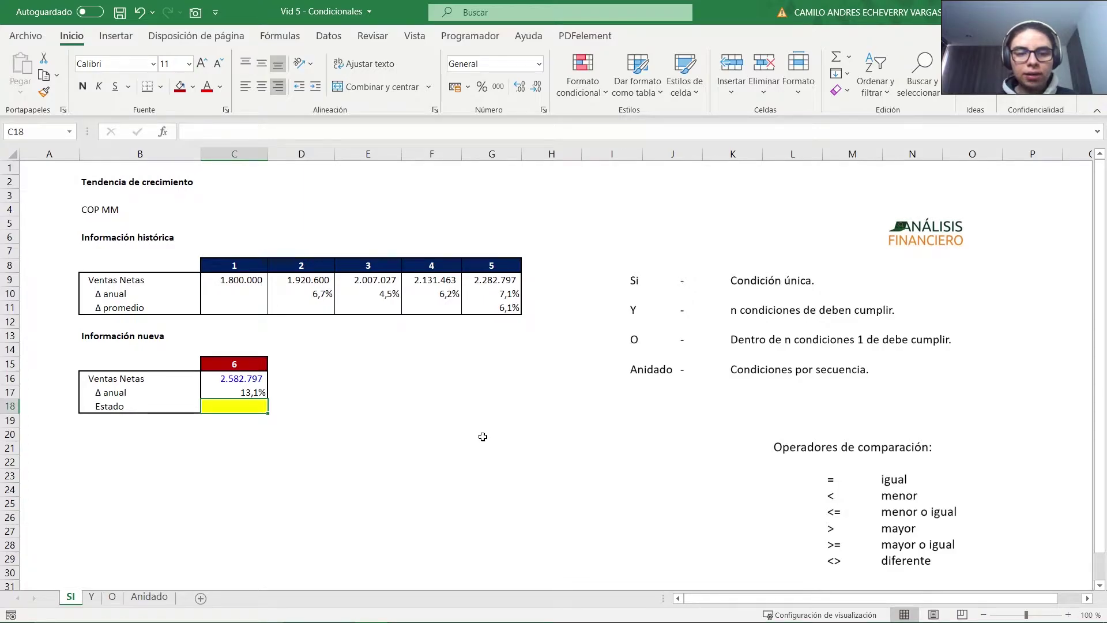
text(=)
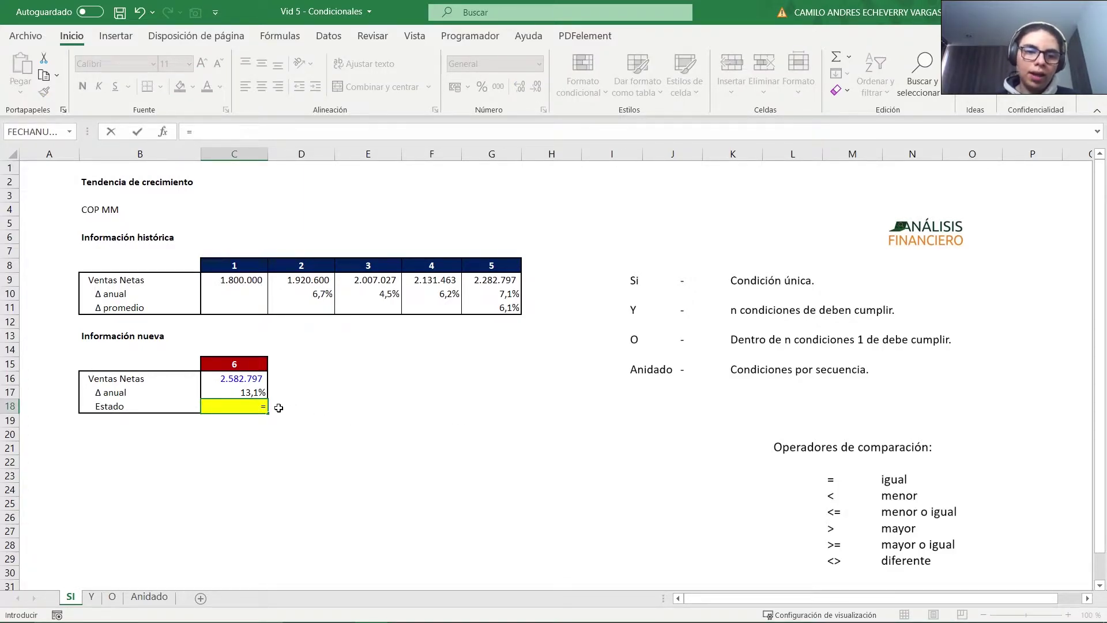
text(si)
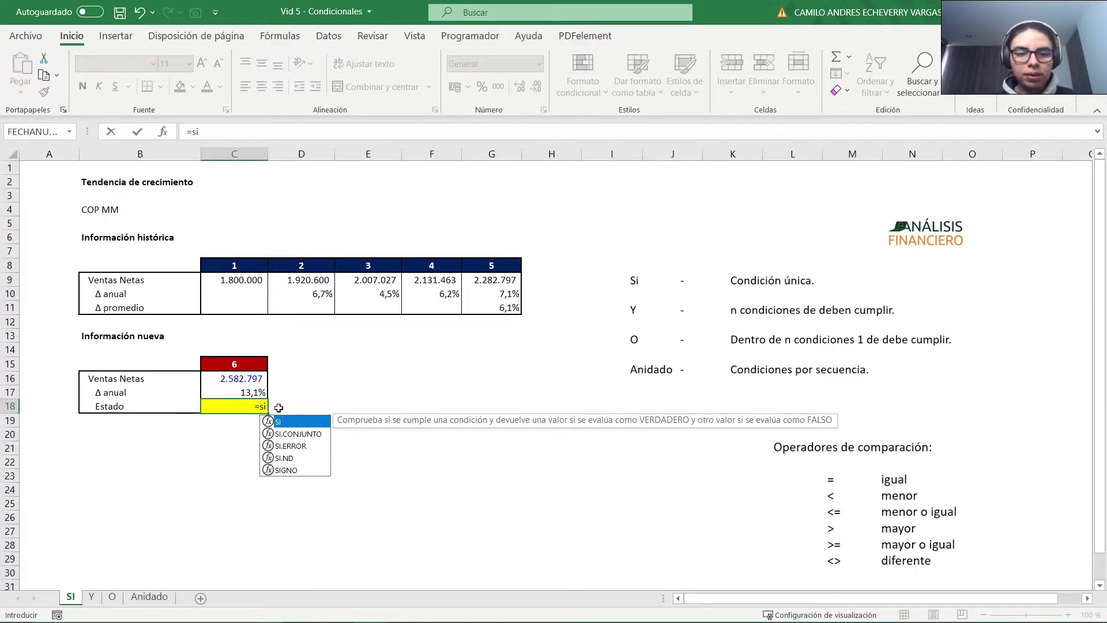
key(Tab)
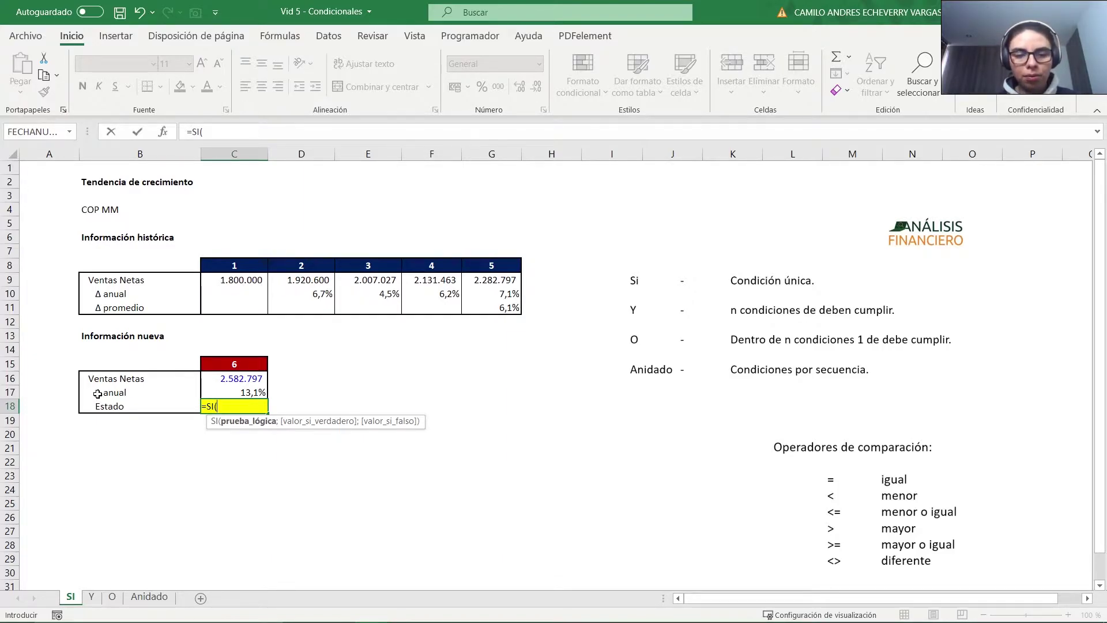
click(249, 392)
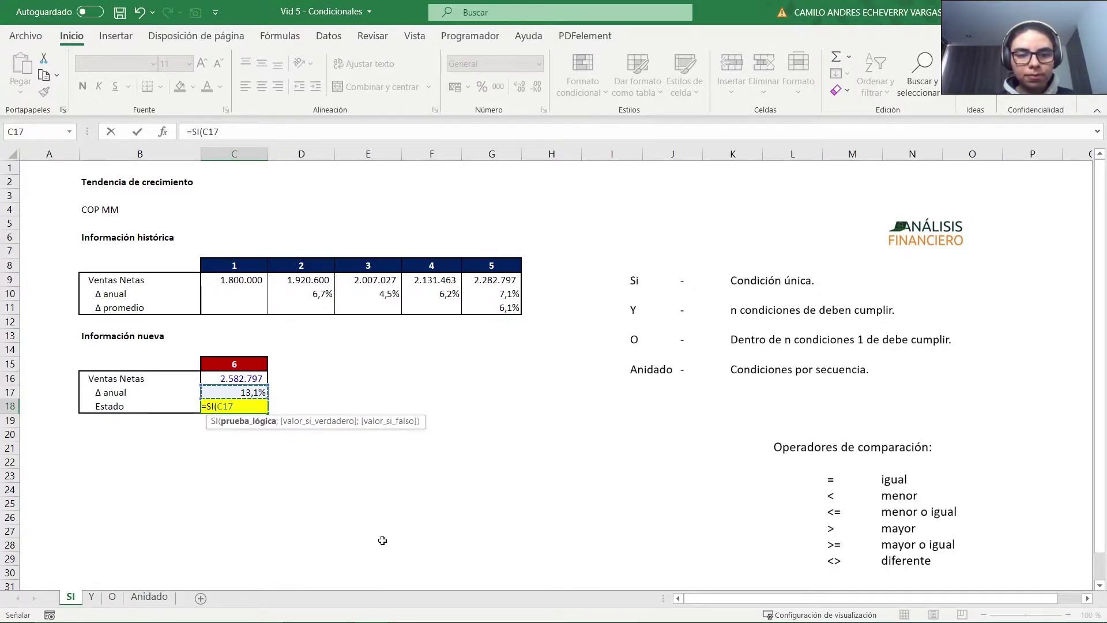
text(>=)
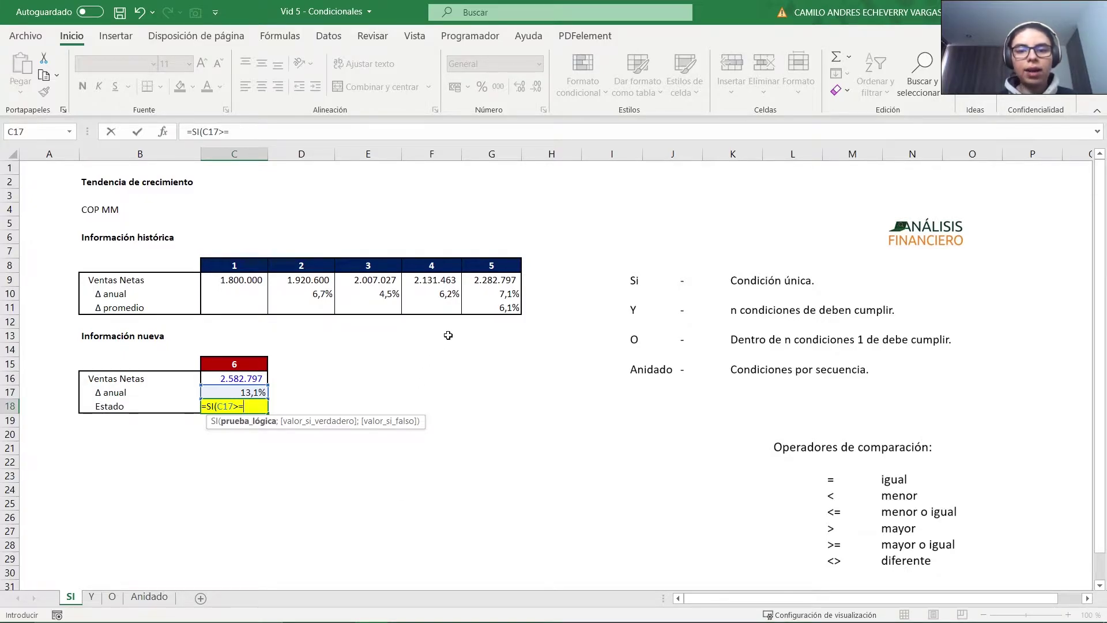
click(495, 309)
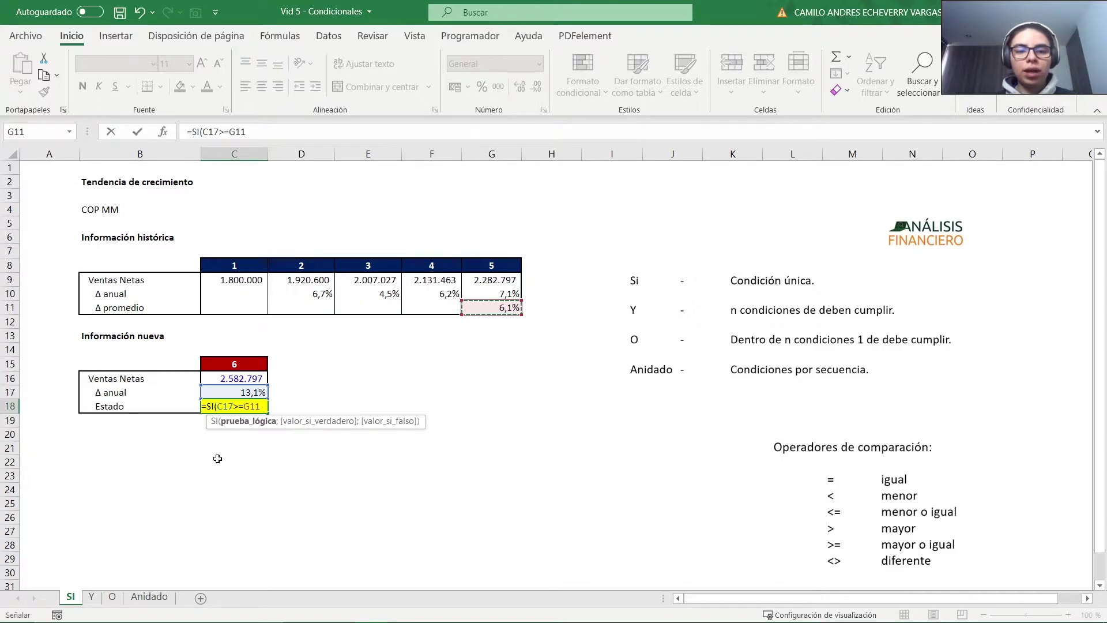
text(;)
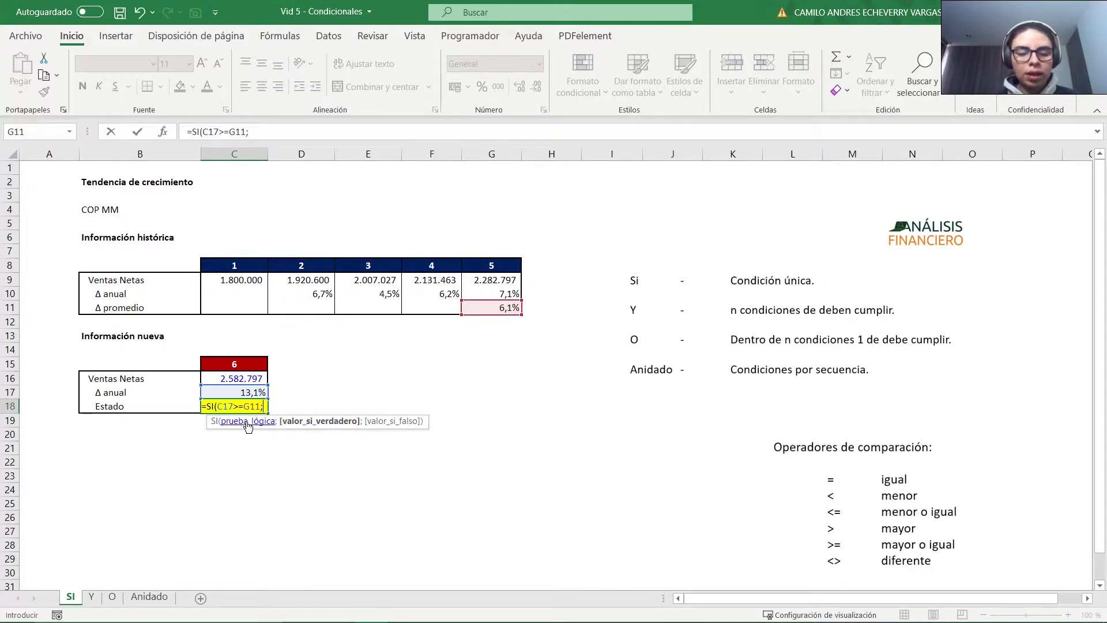
Enter "Igual o por Encima" as the value if true in the C18 formula.
text(")
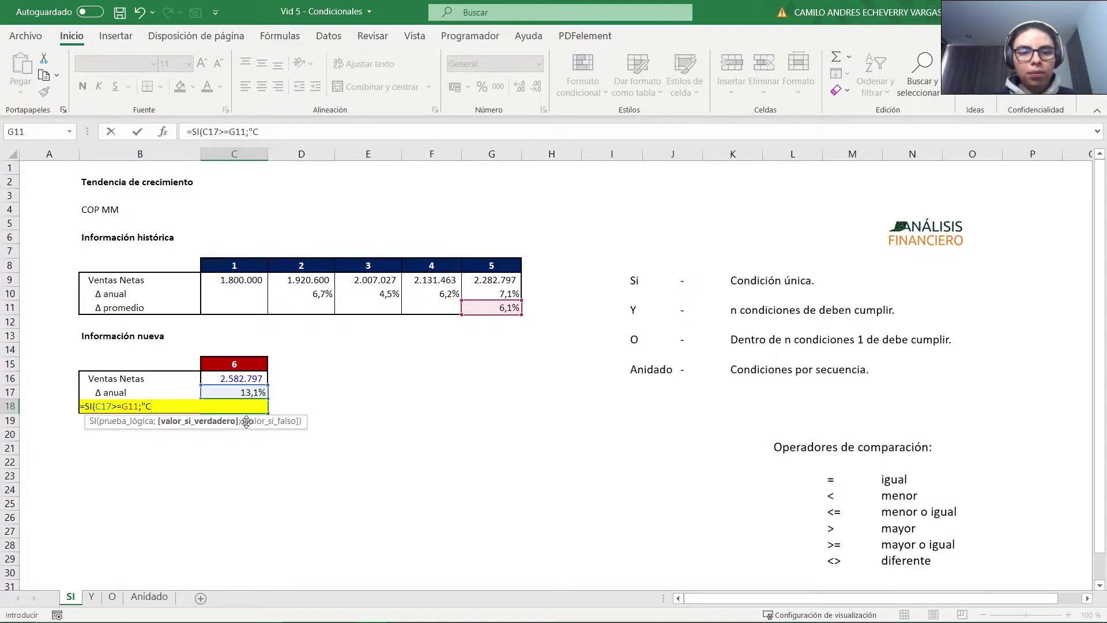
text(Por Encima)
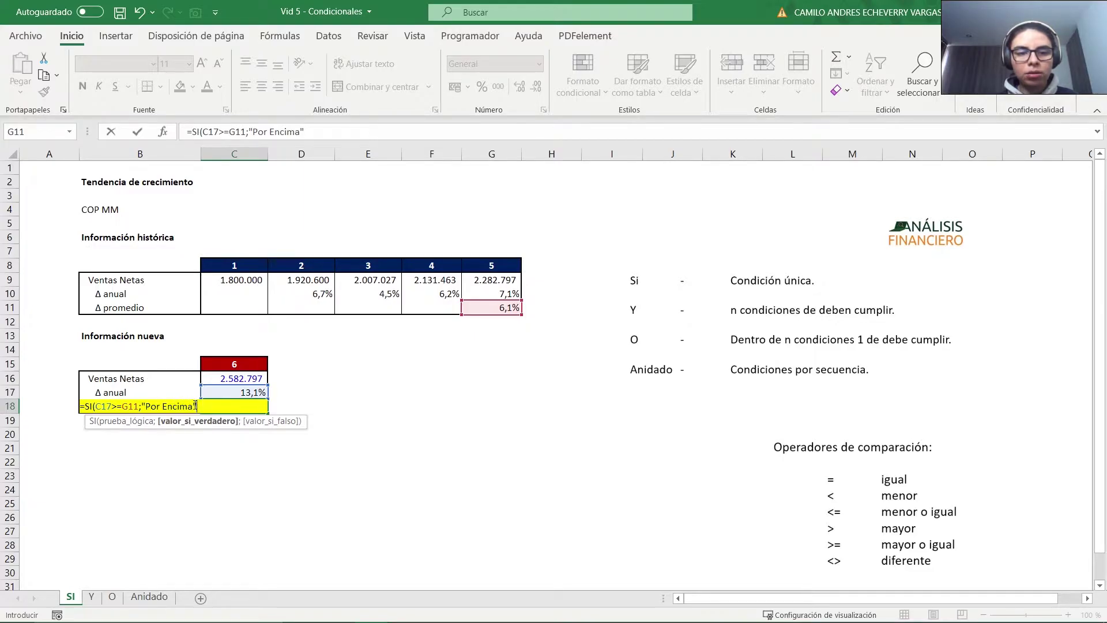
click(163, 406)
key(BackSpace)
key(BackSpace)
key(BackSpace)
key(BackSpace)
text(Igual o po)
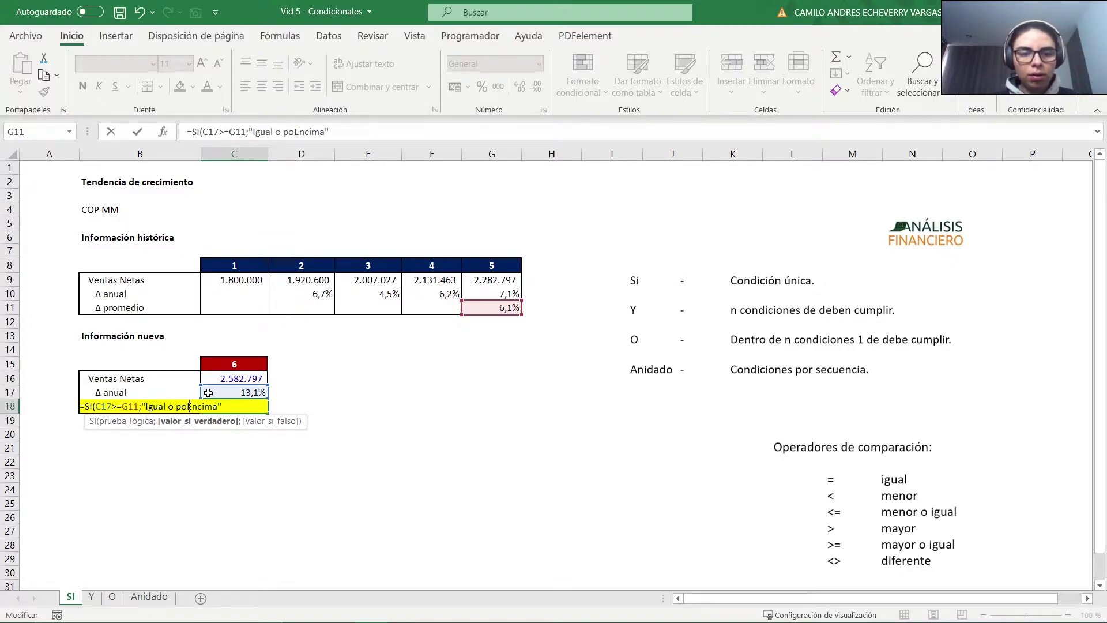
text(r Encima")
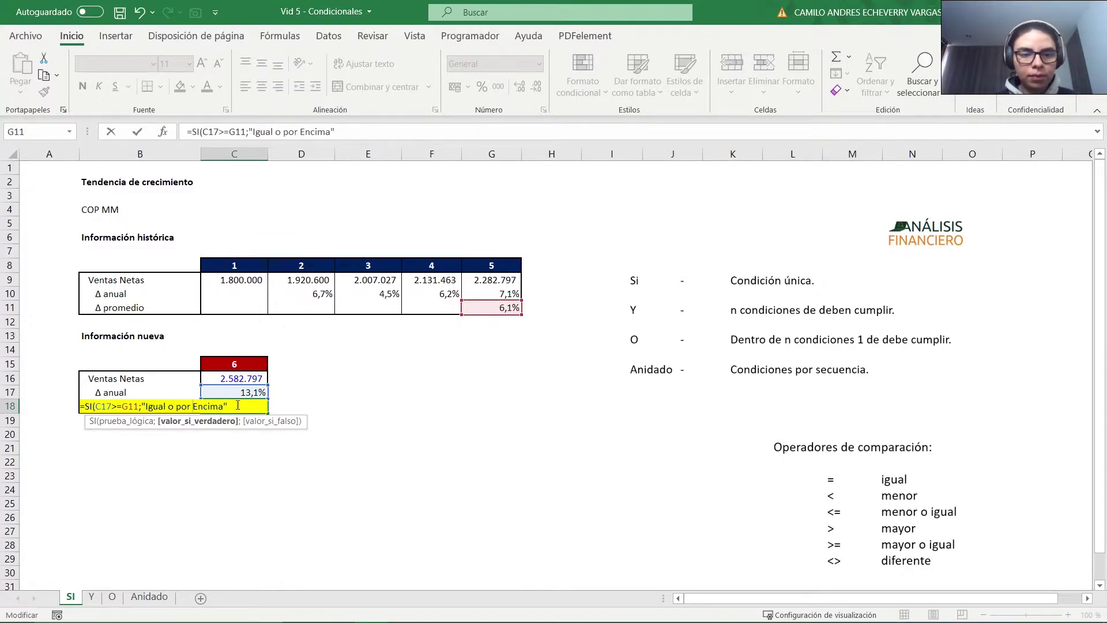
Complete the C18 formula with "Por debajo" as the value if false, and widen column C to fit the status text.
text(;)
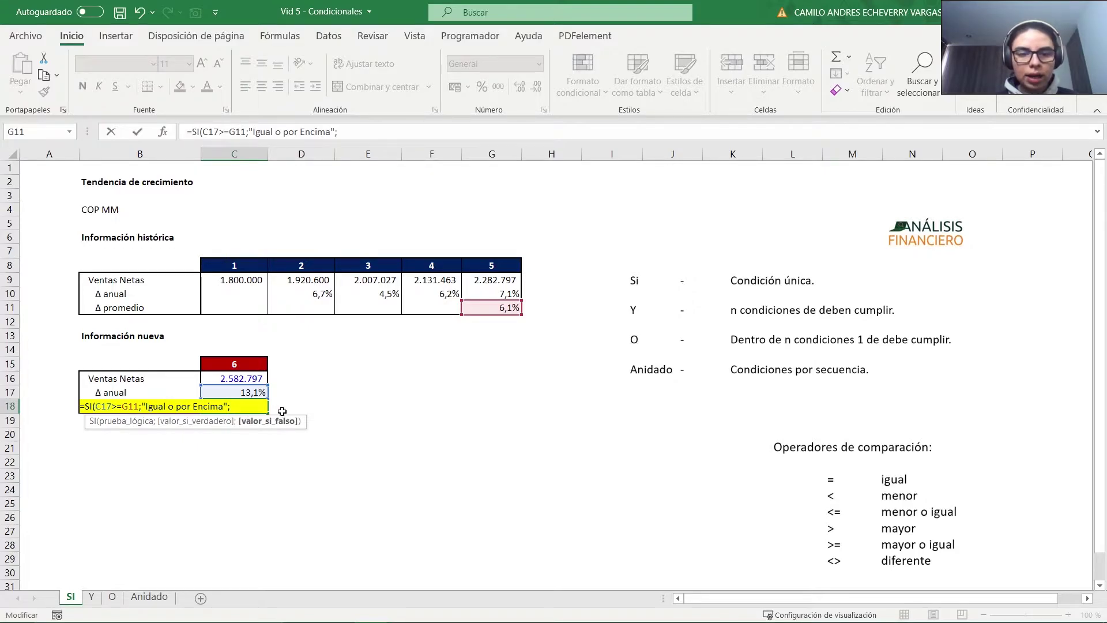
text("Por debajo)
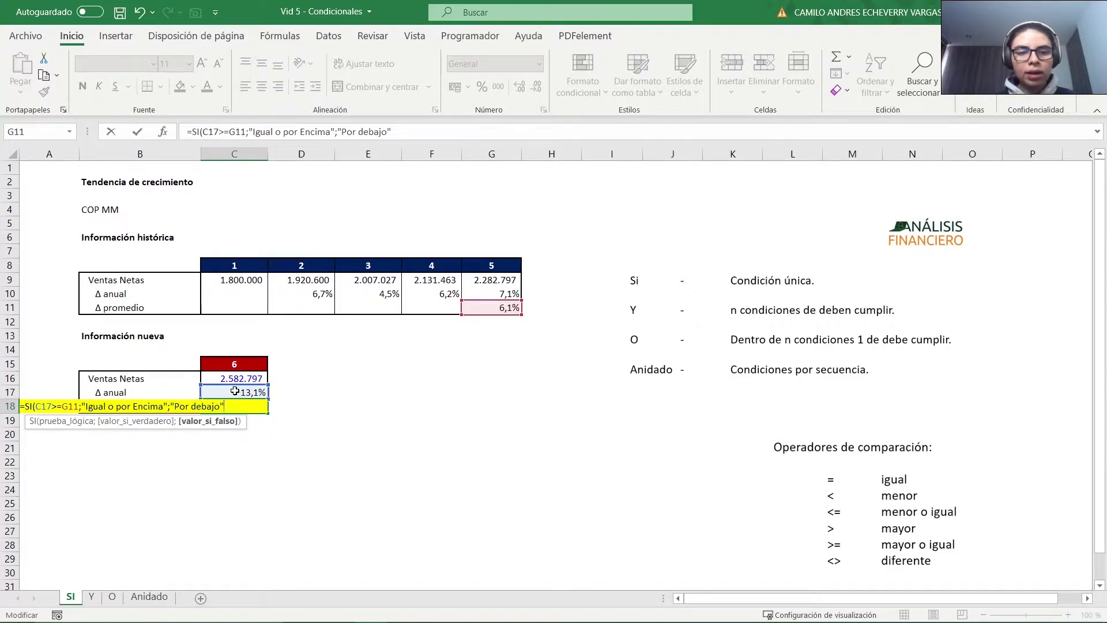
drag(234, 406, 181, 406)
click(229, 406)
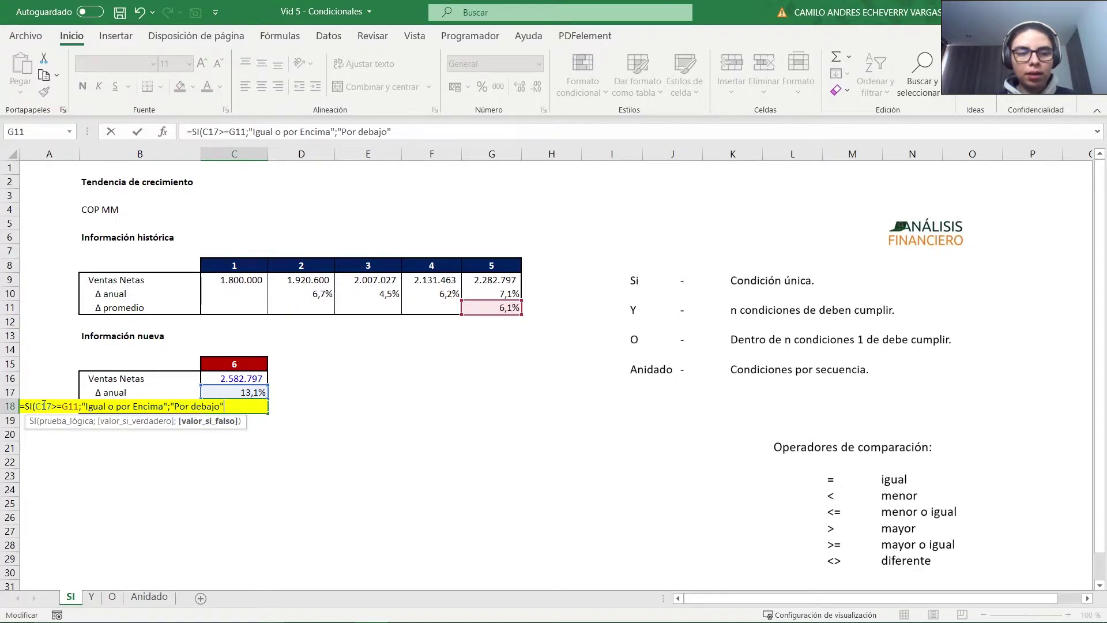
text())
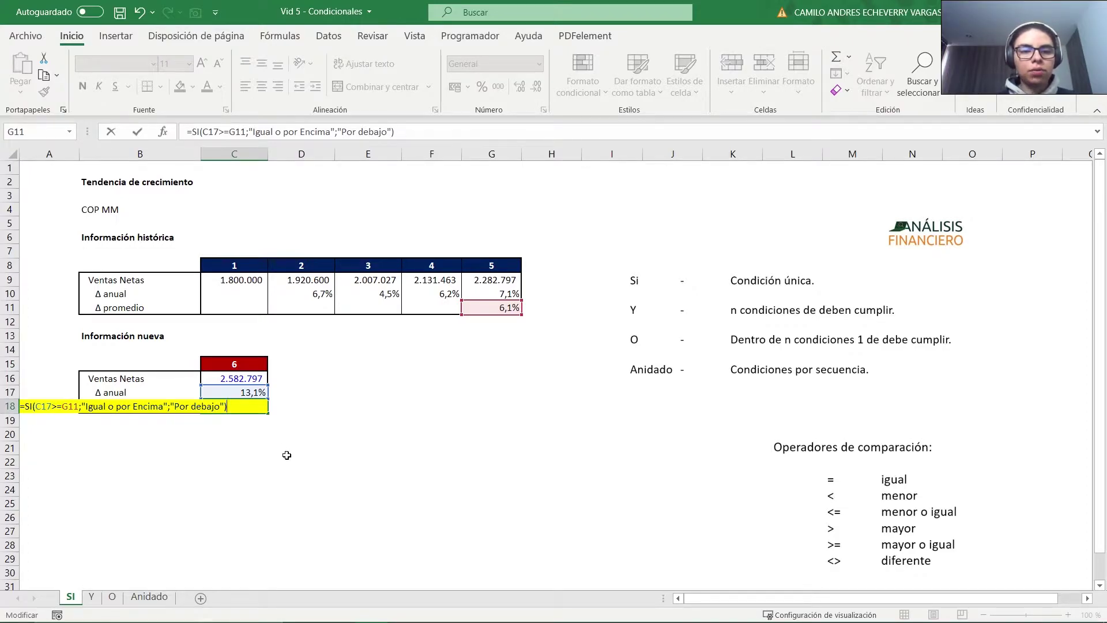
key(ctrl+Return)
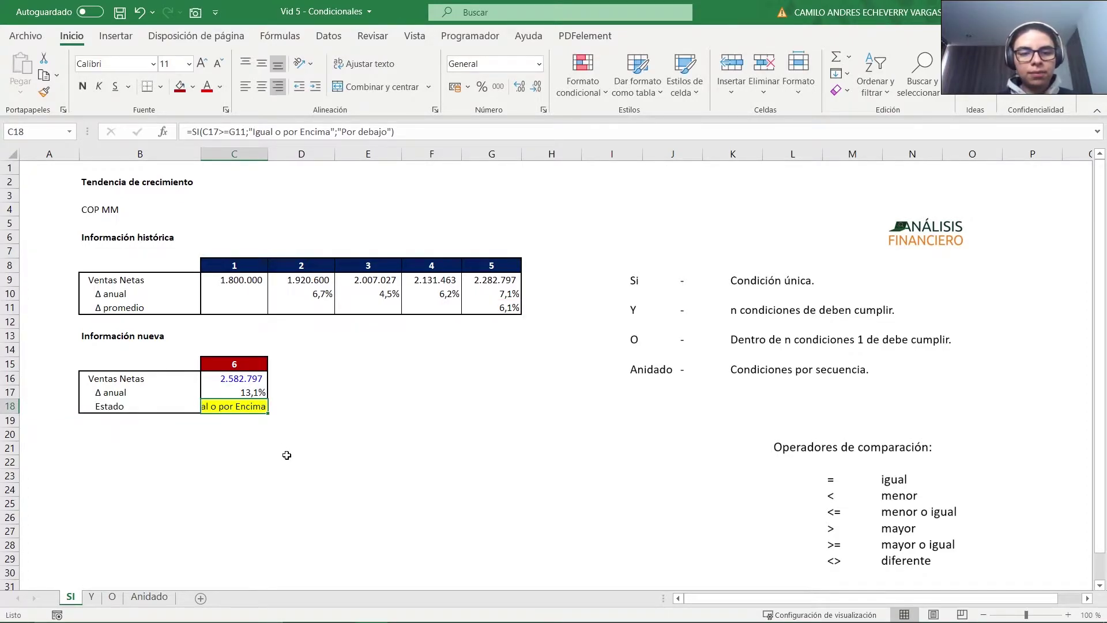
drag(268, 154, 285, 154)
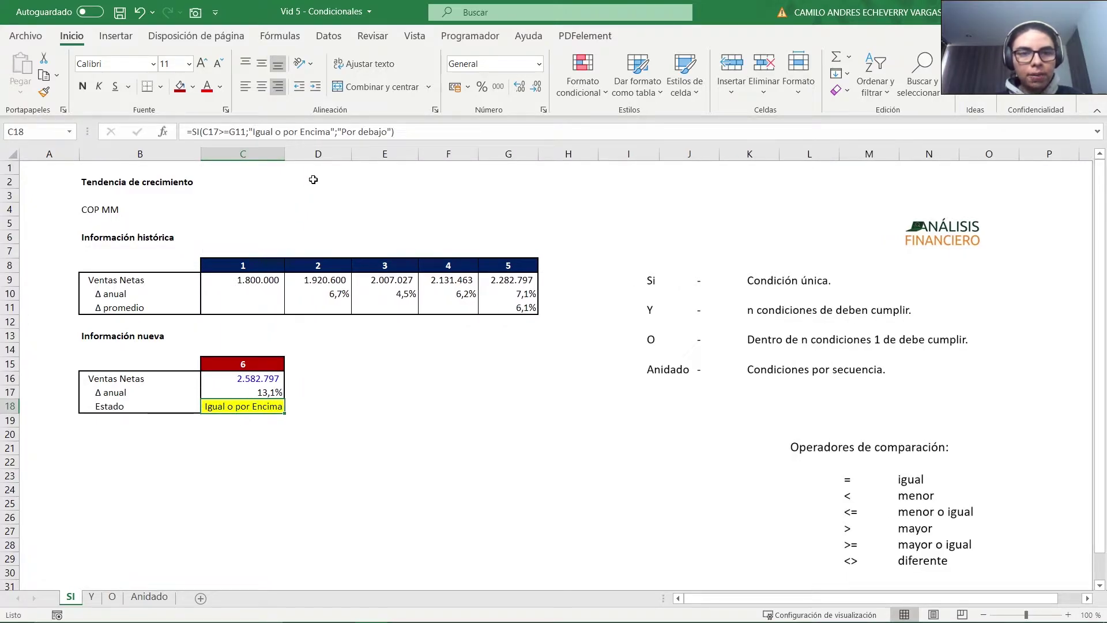
Check the annual variation formula in C17 and set the period 6 Ventas Netas in C16 to 2352796,523854.
click(267, 378)
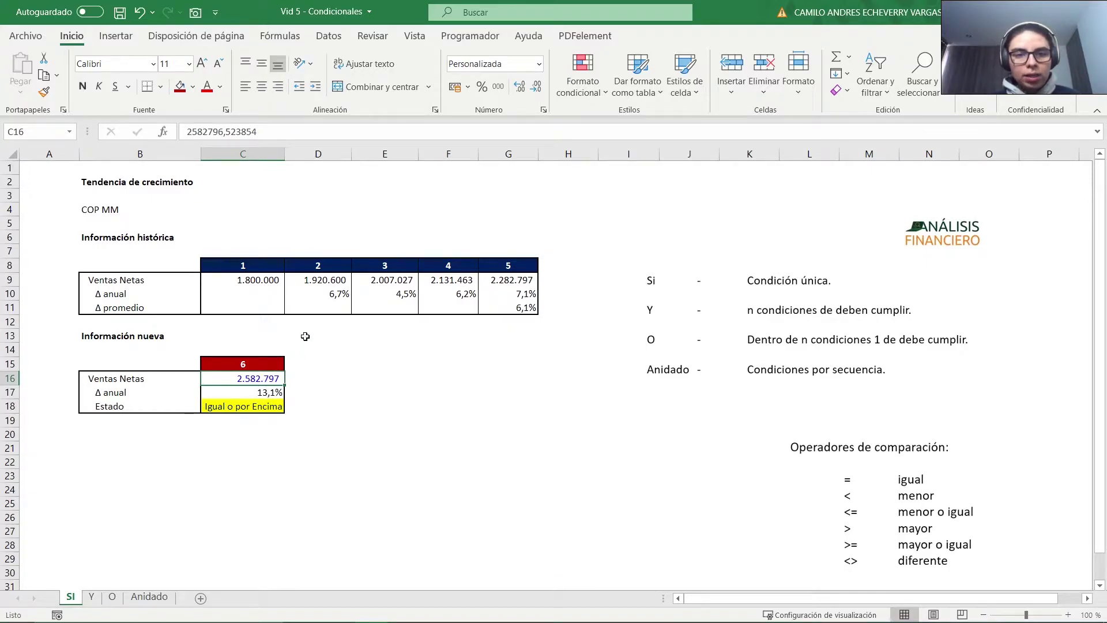
key(Down)
key(F2)
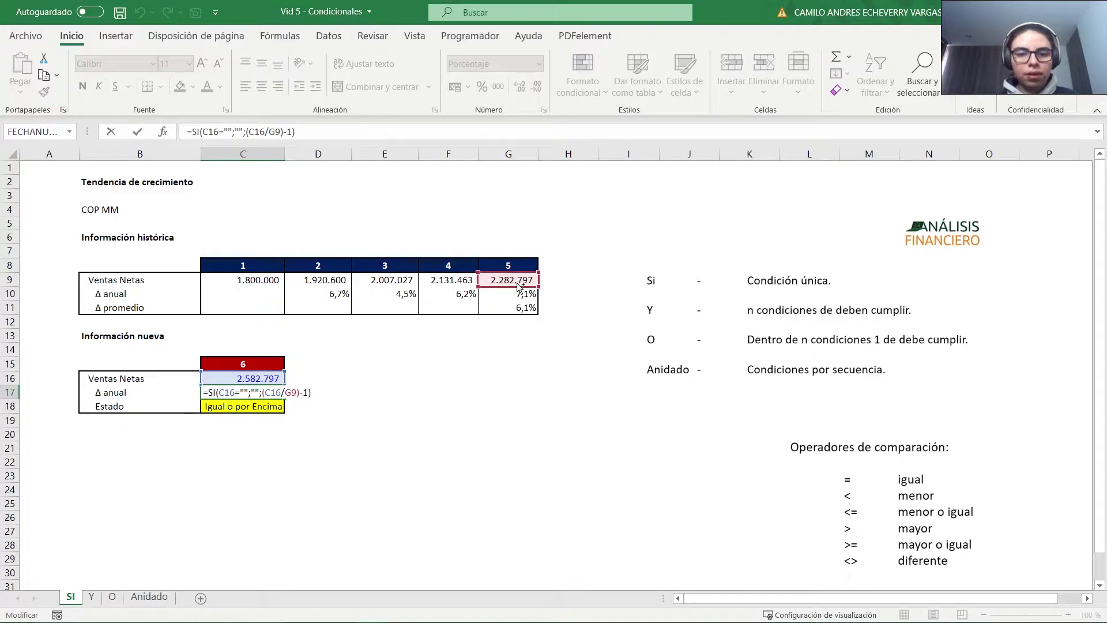
key(Return)
key(Up)
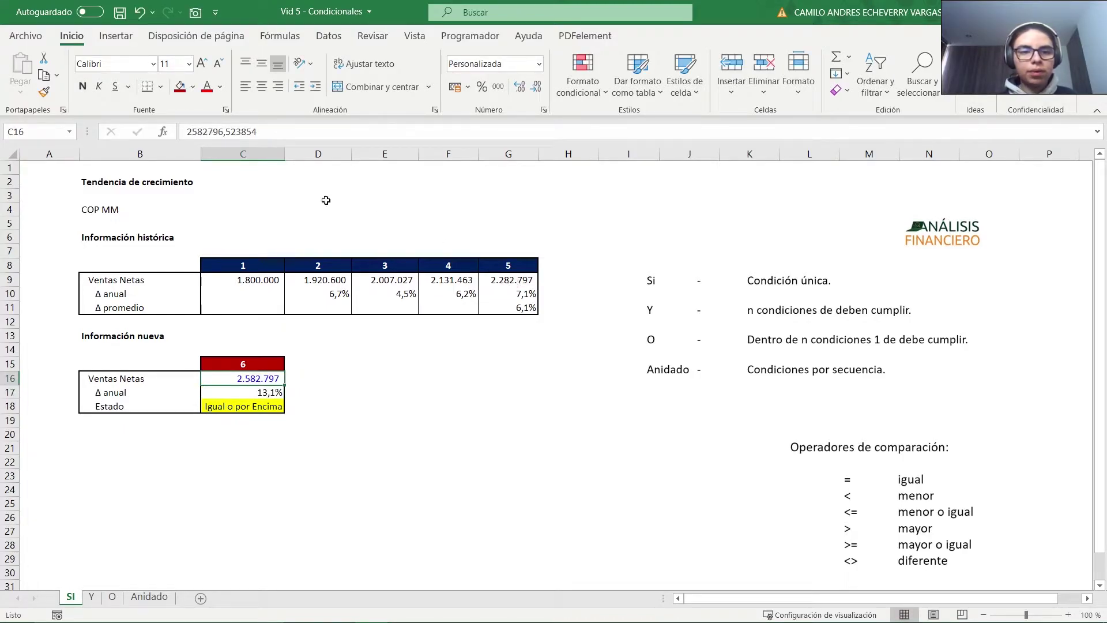
click(196, 132)
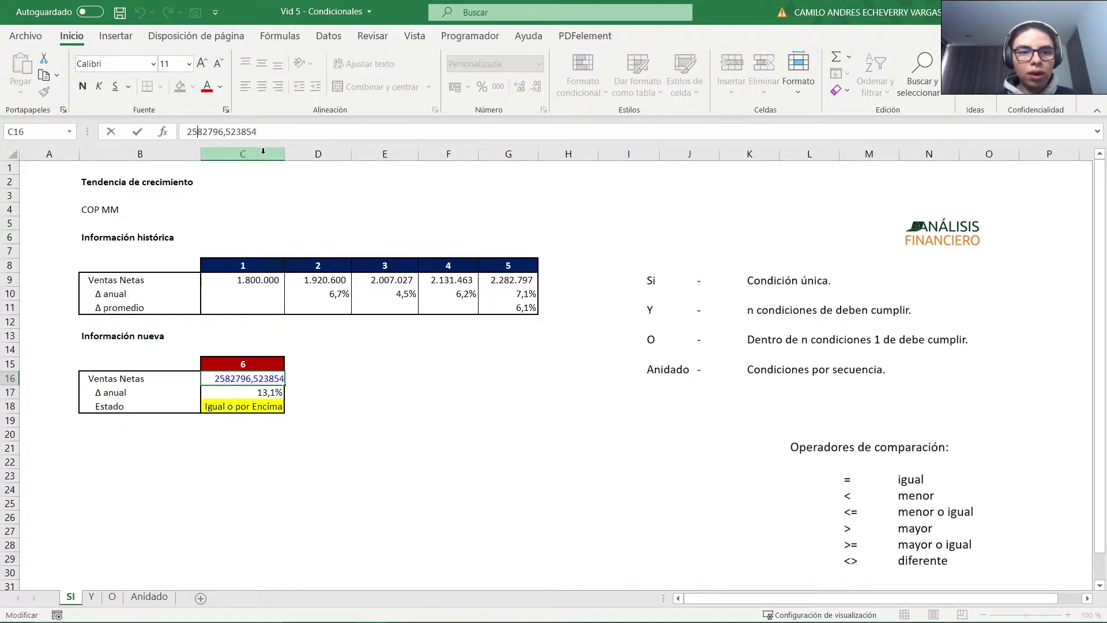
key(BackSpace)
text(35)
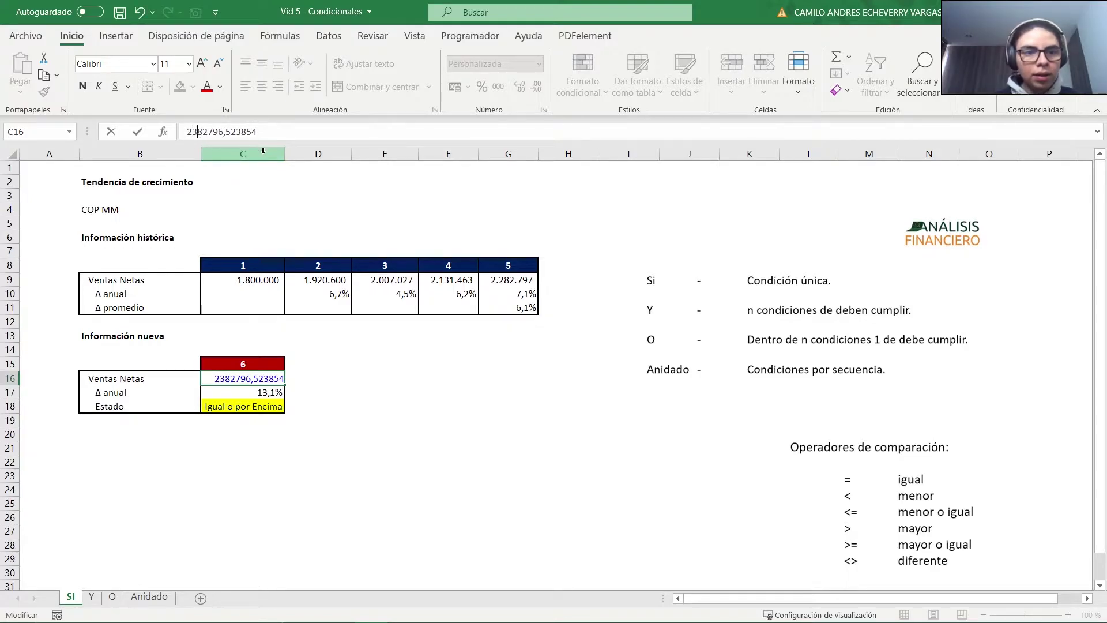
key(ctrl+Return)
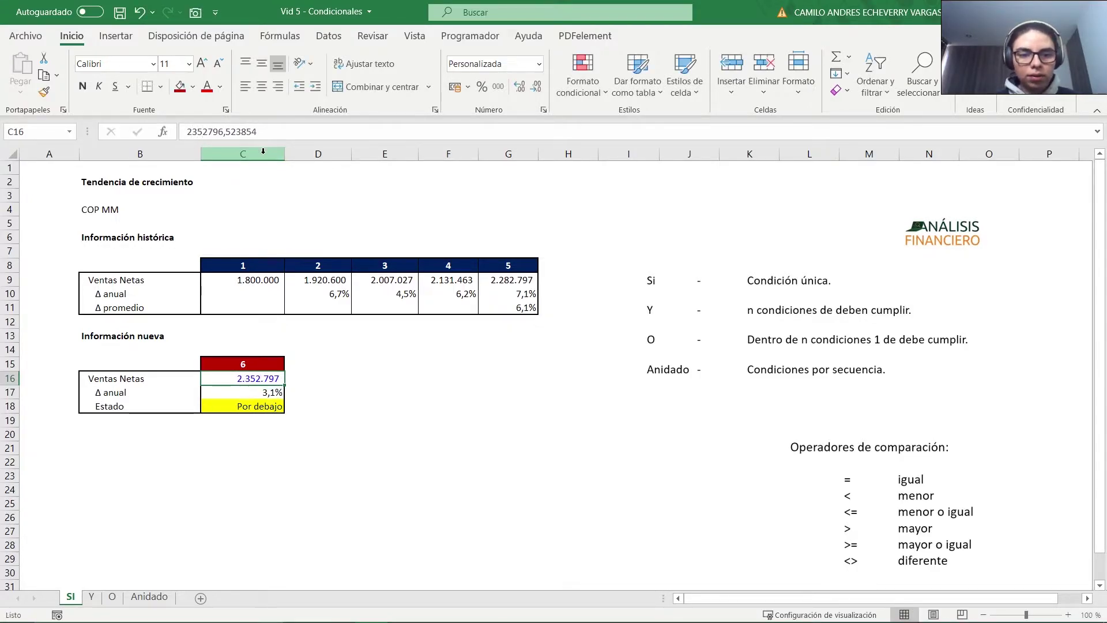
Review the period 6 annual variation in C17 and the comparison operator and true value in the C18 status formula.
click(268, 397)
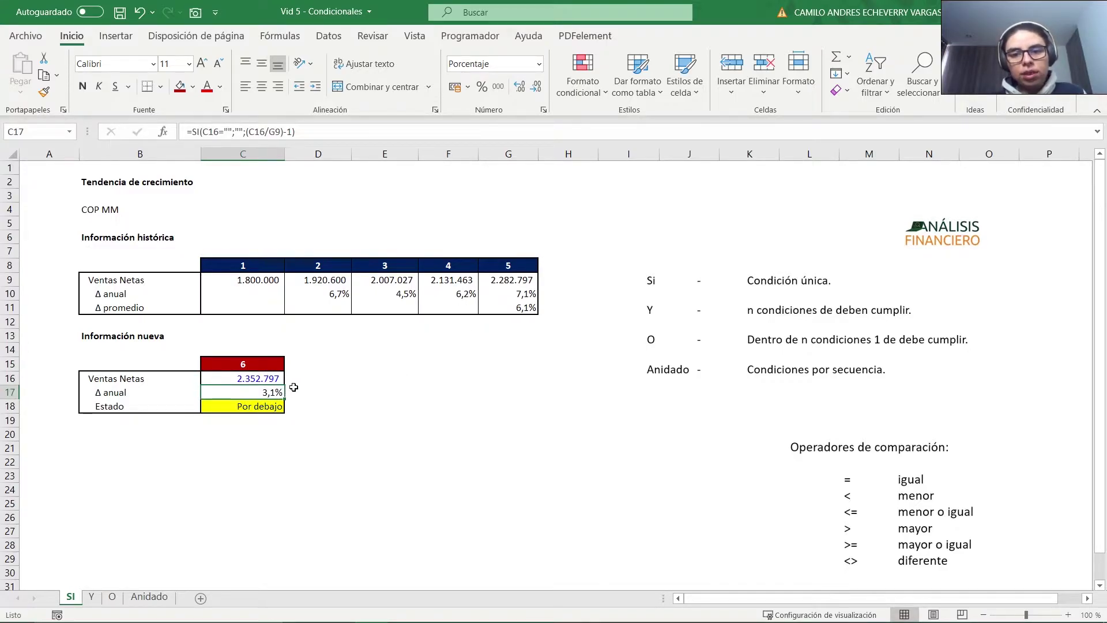
click(251, 404)
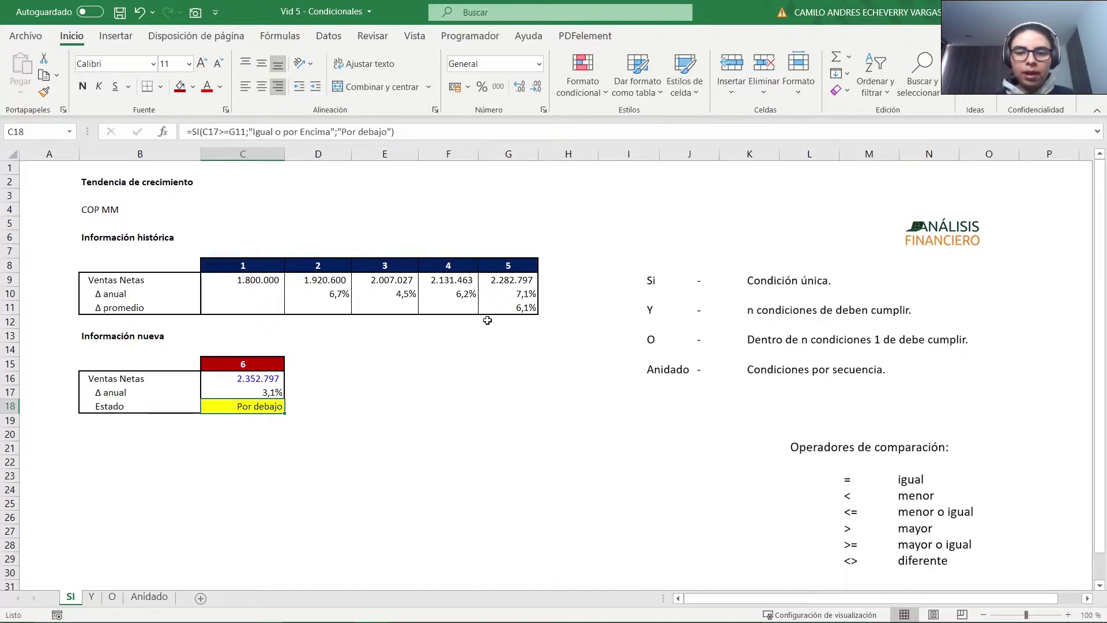
click(229, 132)
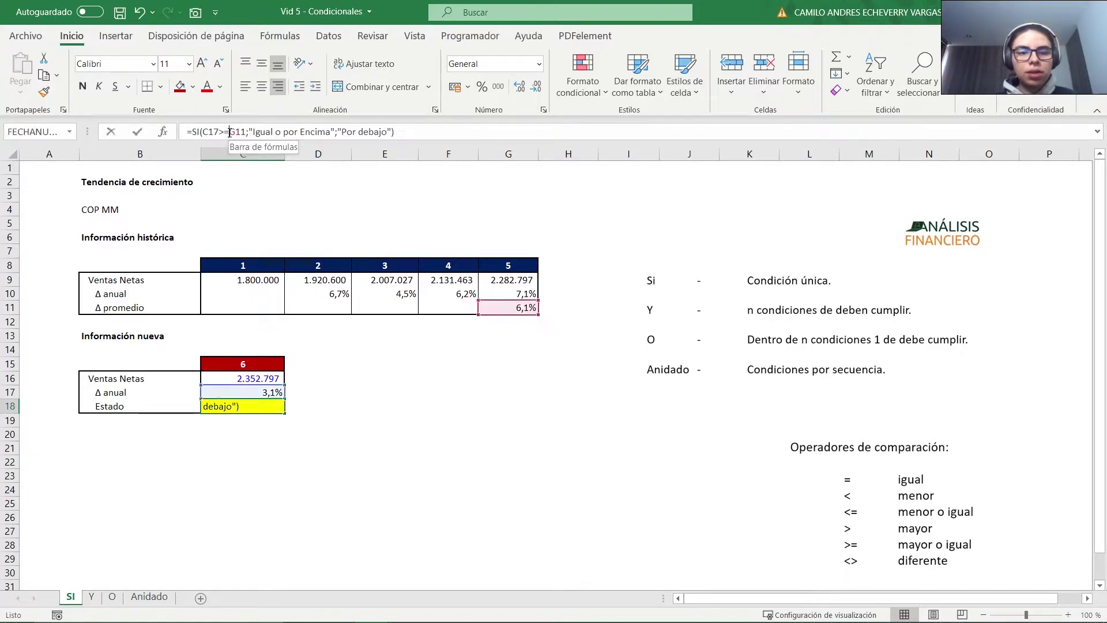
drag(220, 132, 223, 132)
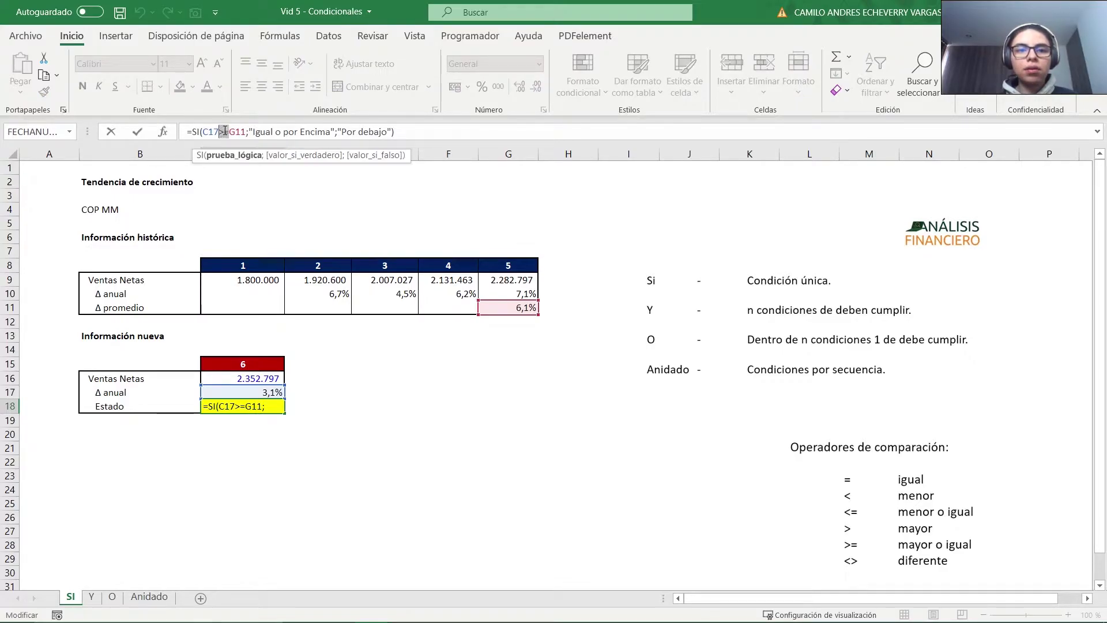
drag(248, 131, 328, 128)
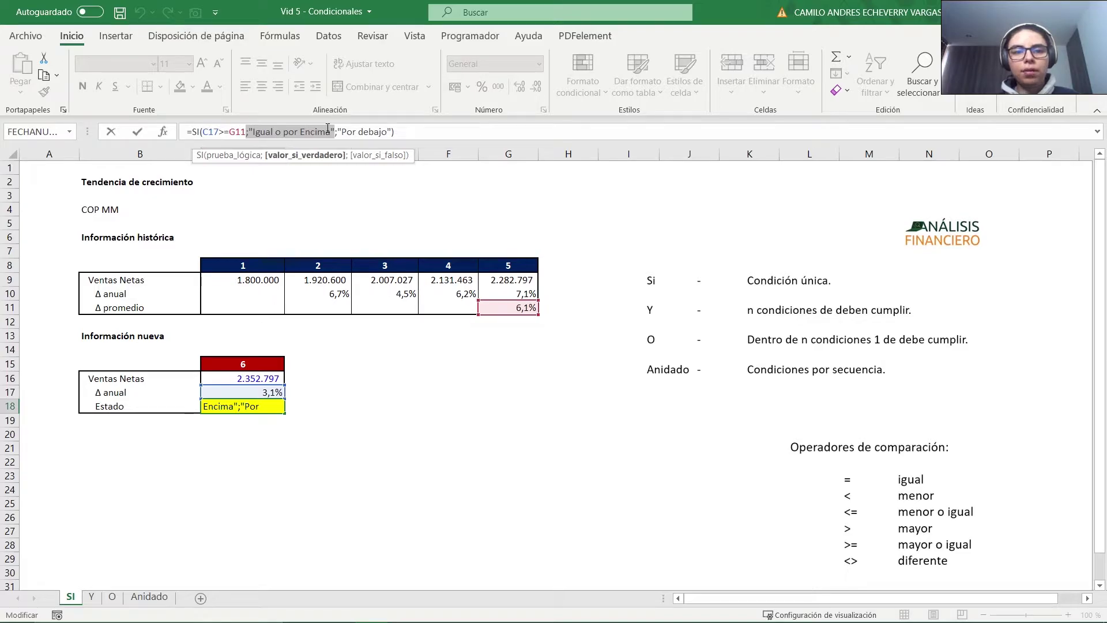
drag(218, 132, 229, 132)
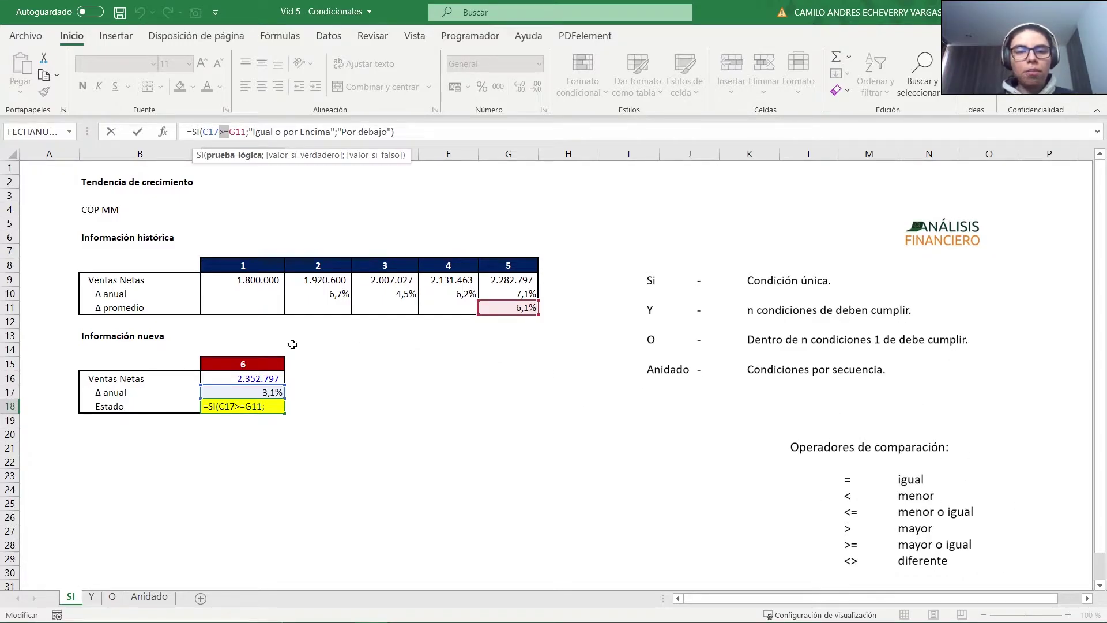
key(ctrl+Return)
key(Left)
key(ctrl+Home)
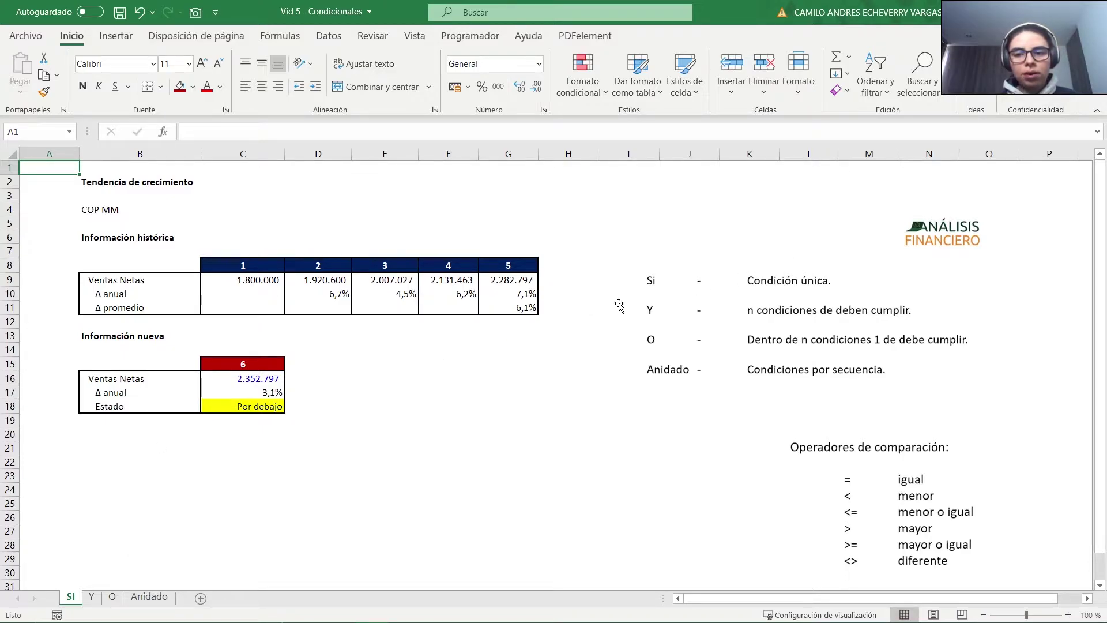
Switch to the Y sheet and examine the Δ EBITDA and Δ Utilidad Neta Antes de Impuestos data for periods 1 to 3.
key(ctrl+Page_Down)
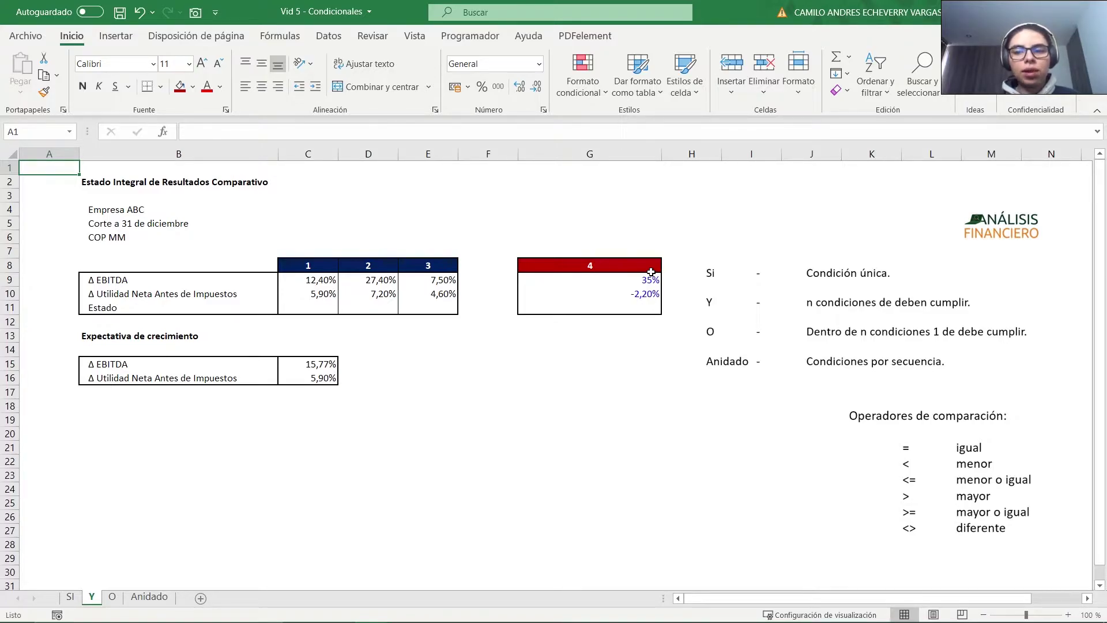
click(714, 302)
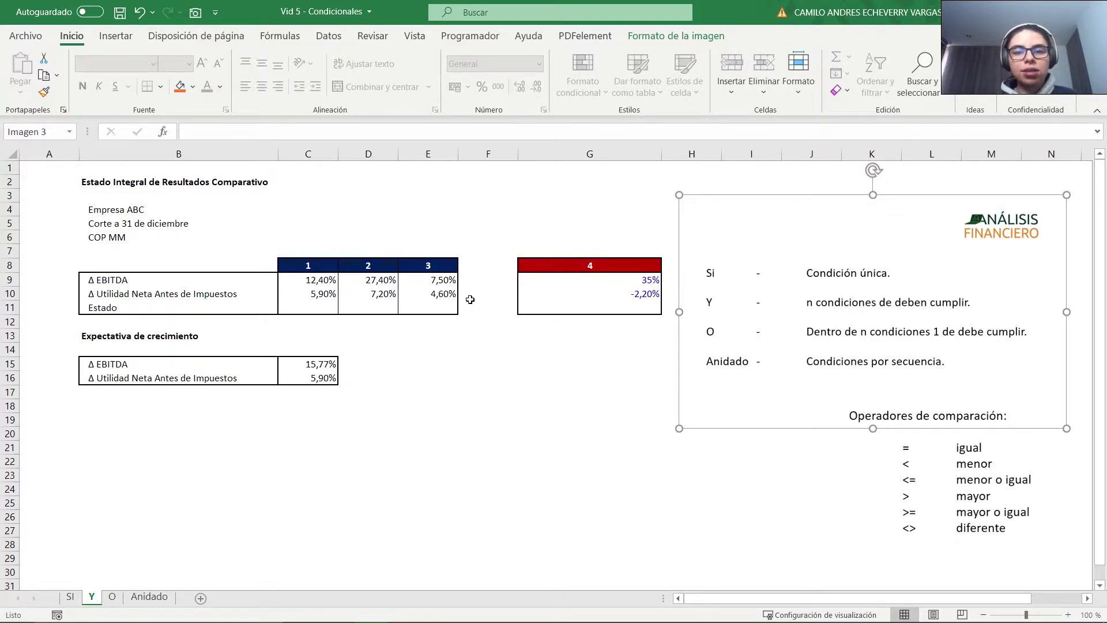
click(545, 305)
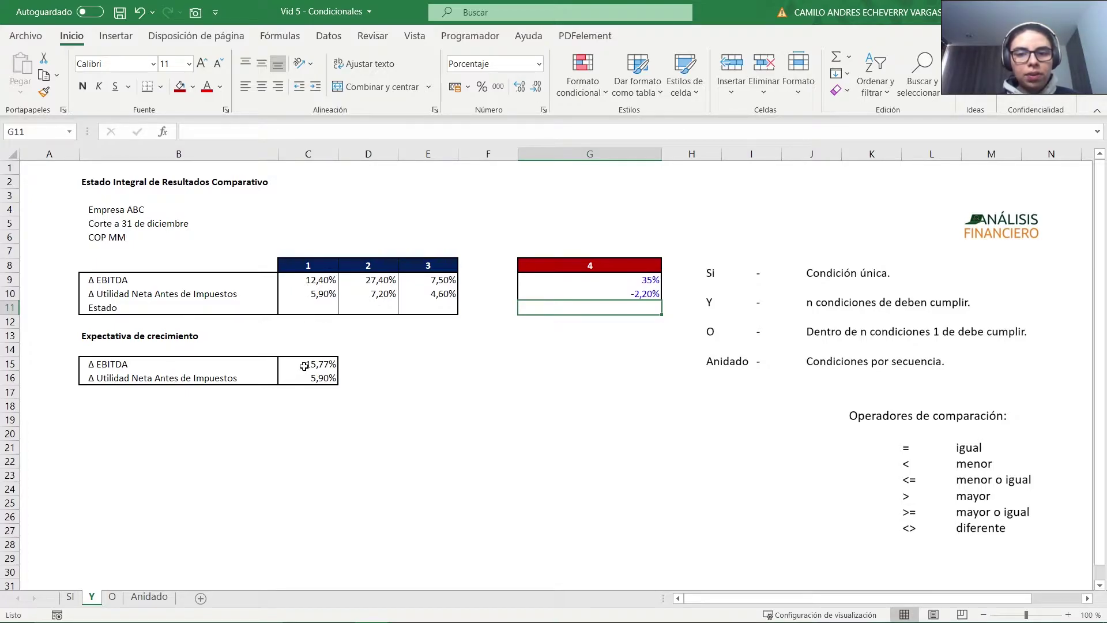
click(304, 282)
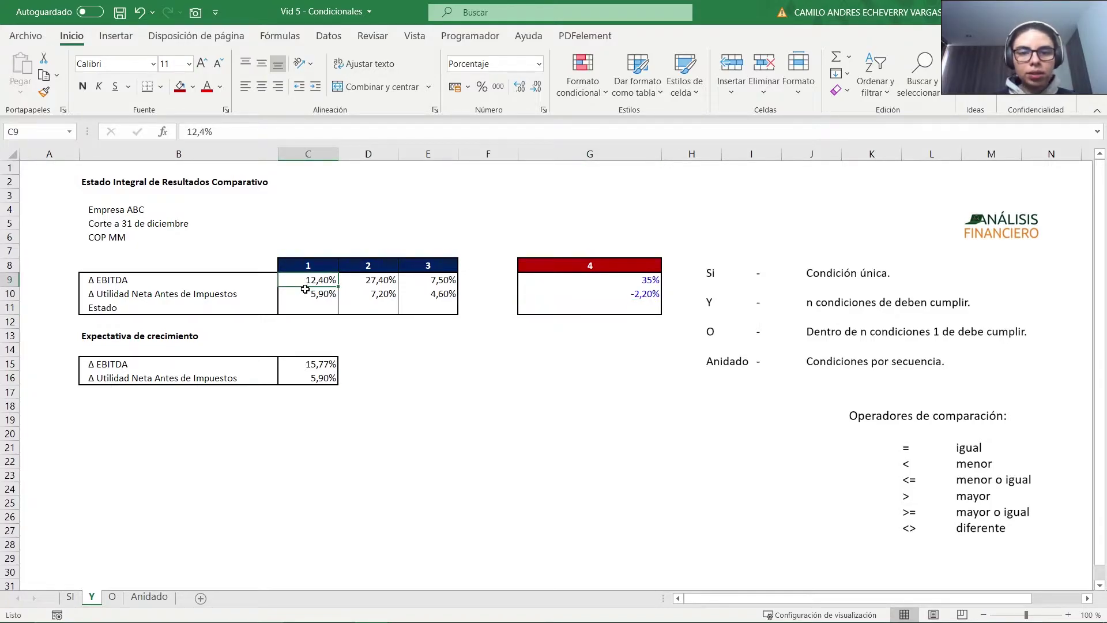
key(Right)
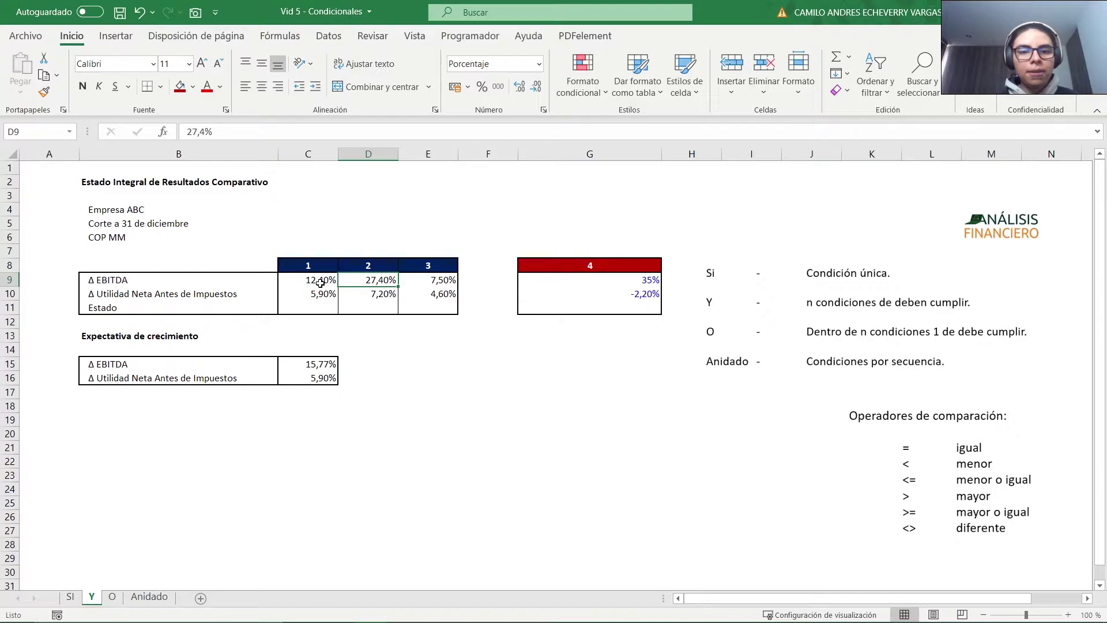
drag(319, 269, 420, 269)
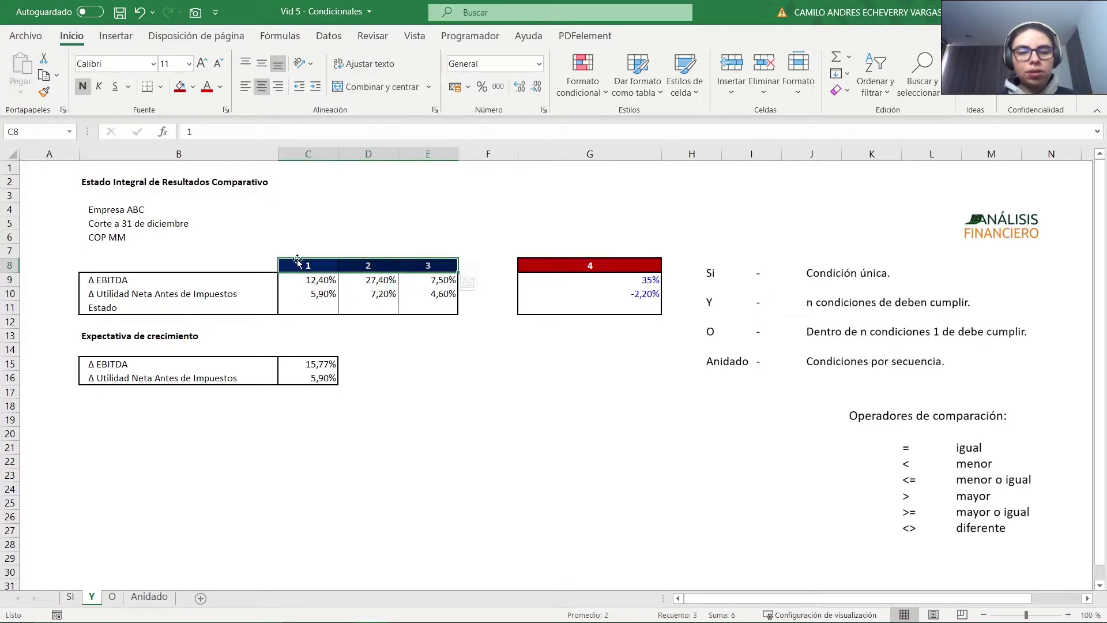
drag(253, 235, 404, 237)
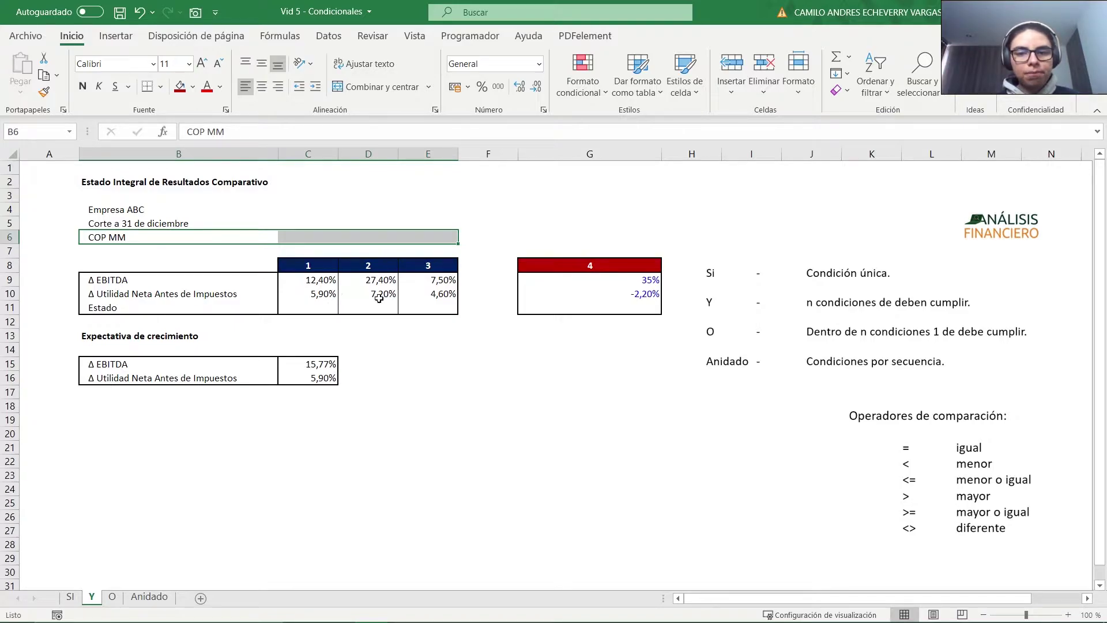
Examine the period 4 variations in EBITDA and Utilidad Neta Antes de Impuestos in G9:G10.
click(555, 266)
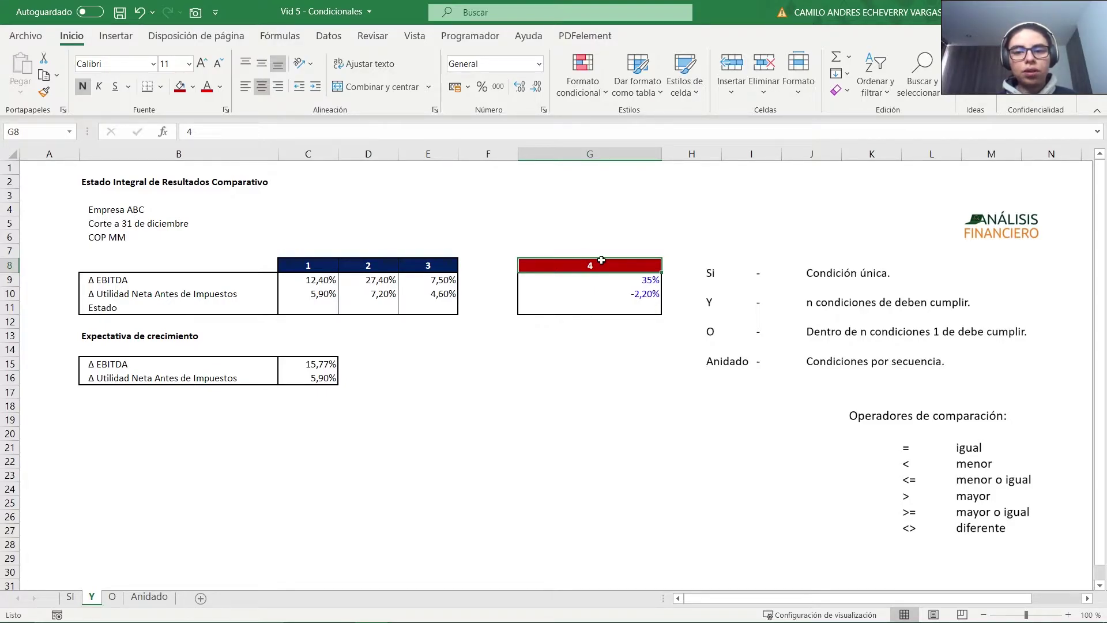
drag(579, 277, 582, 292)
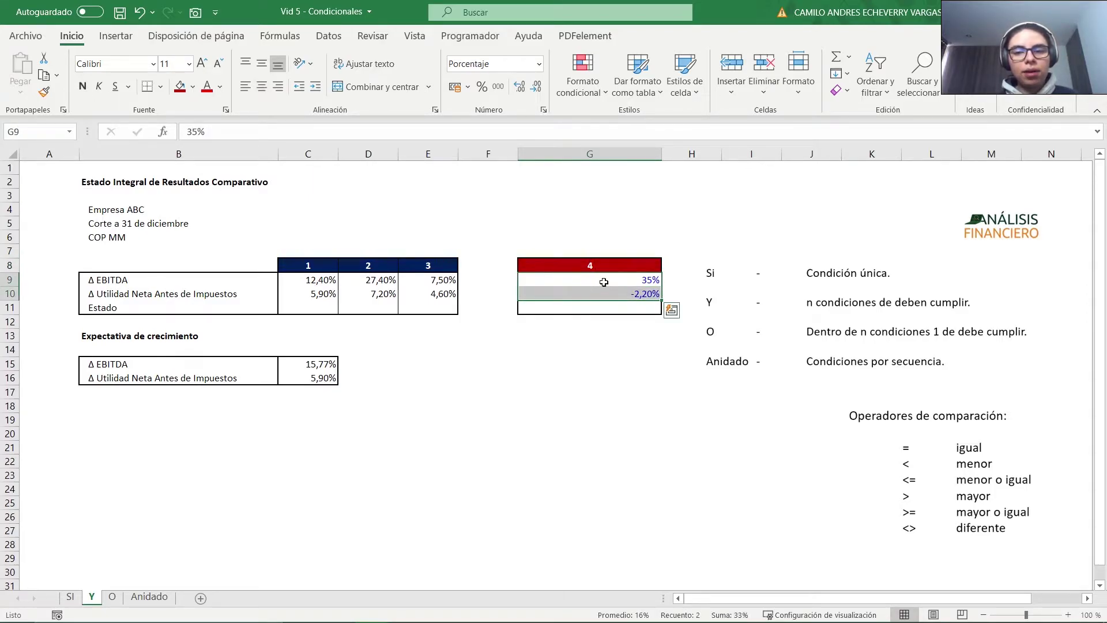
click(603, 279)
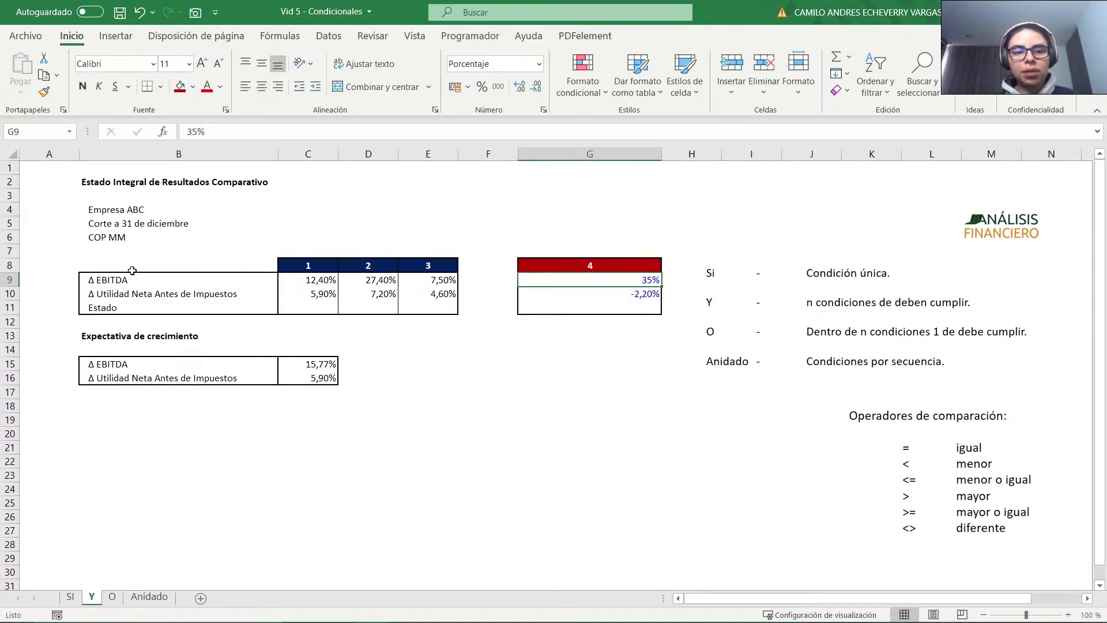
click(565, 263)
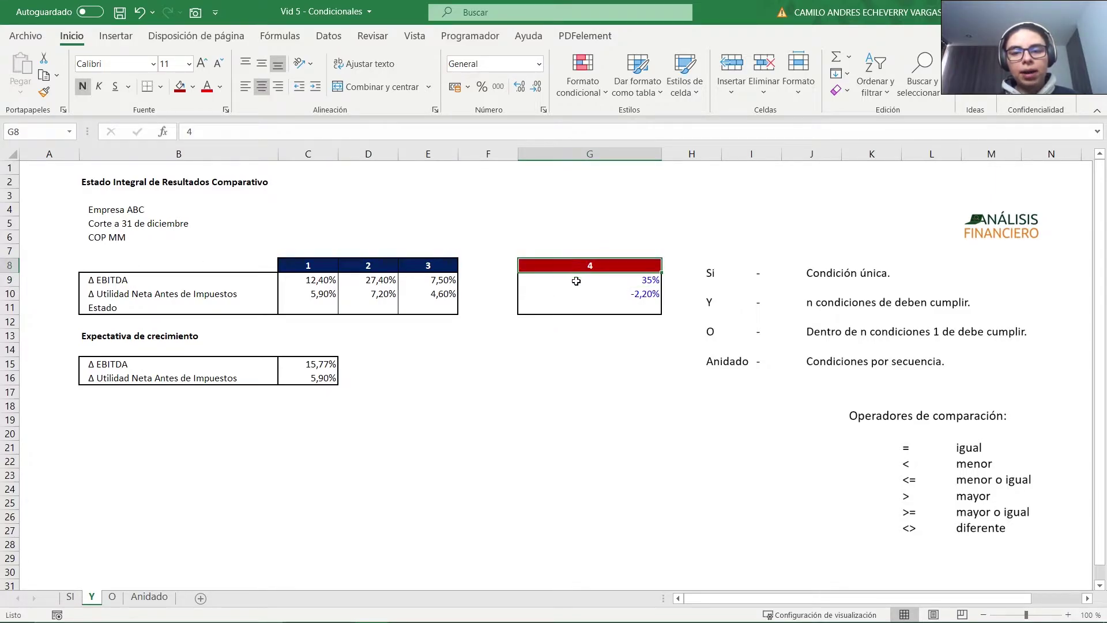
click(581, 278)
drag(581, 278, 584, 292)
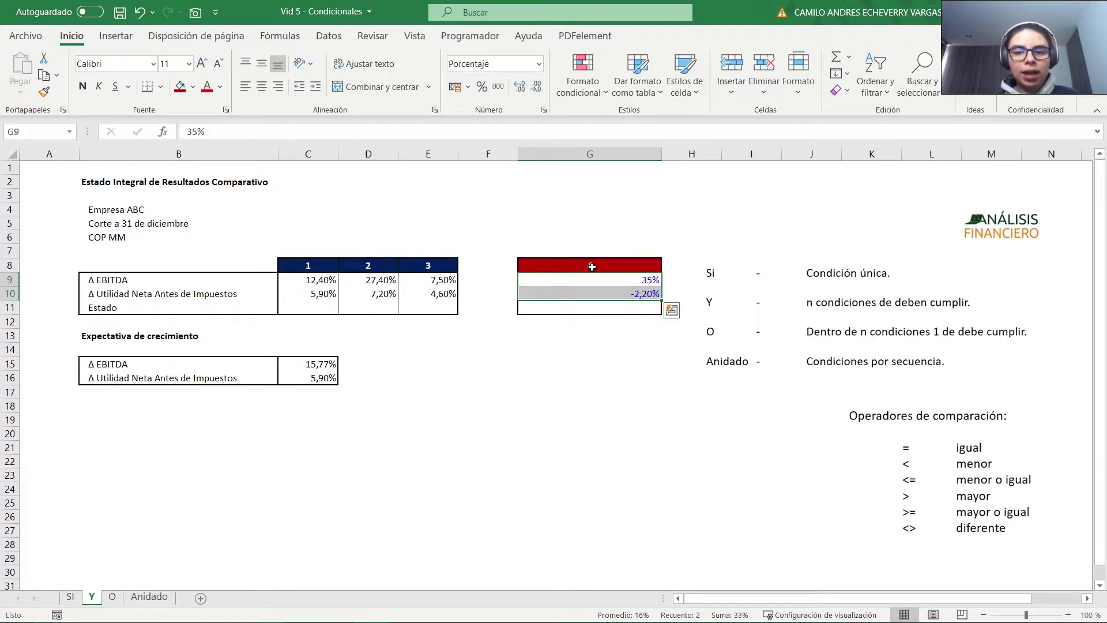
Check the growth expectations in C15:C16 and their labels against the empty period 4 Estado cell.
click(314, 364)
key(Down)
key(Down)
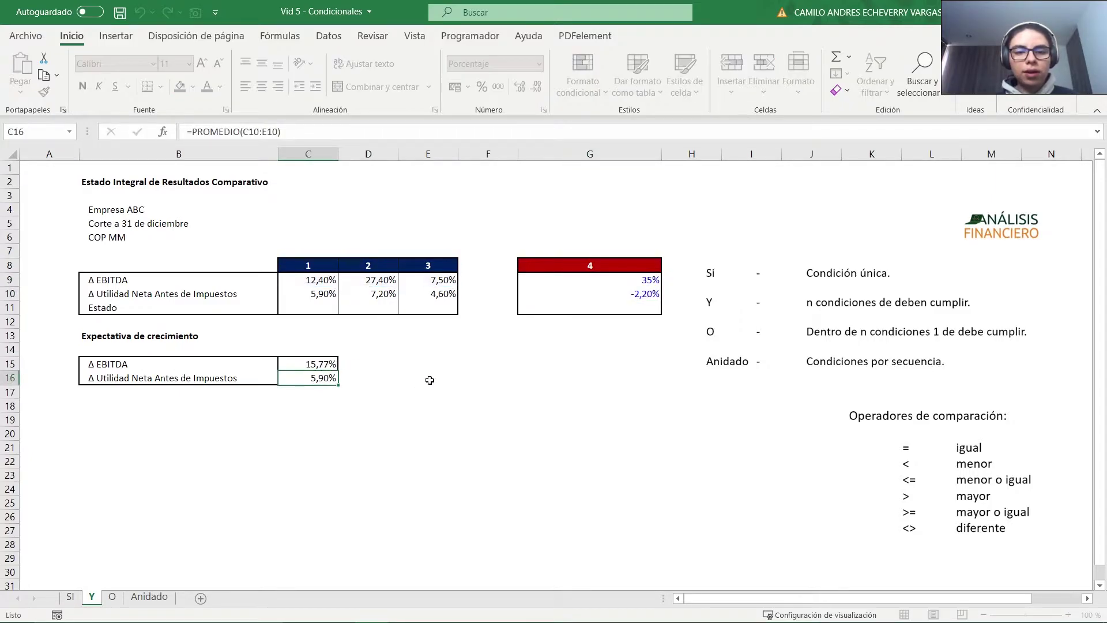
click(587, 300)
key(Down)
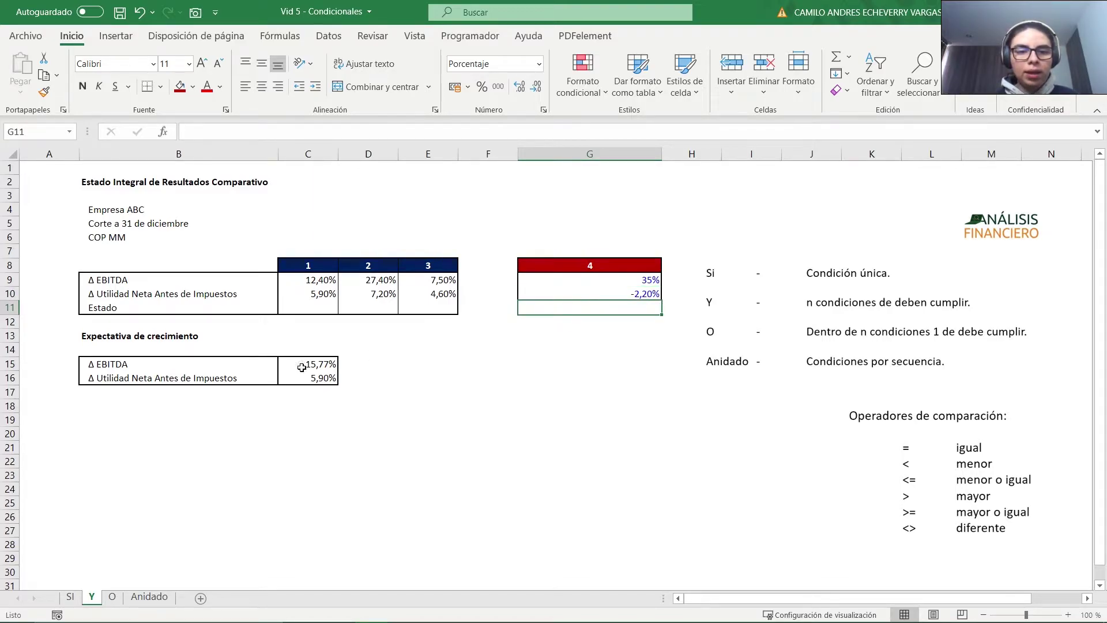
click(194, 365)
drag(189, 366, 240, 375)
Start an SI formula in the period 4 Estado cell G11 with a nested Y function whose first condition is G9>=C15.
click(599, 314)
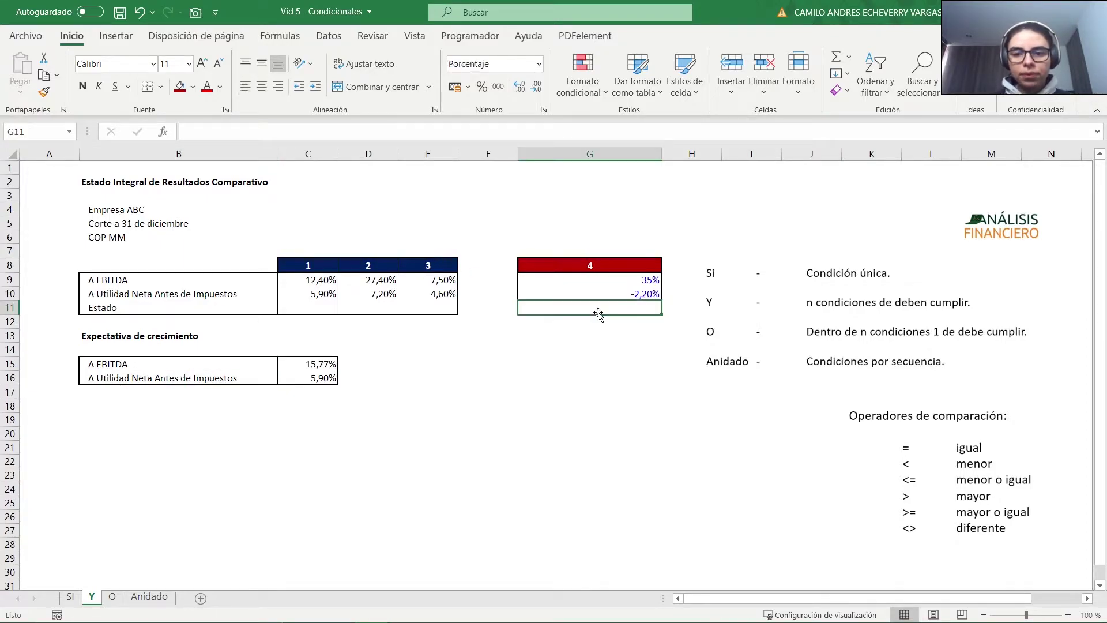
text(=si)
key(Tab)
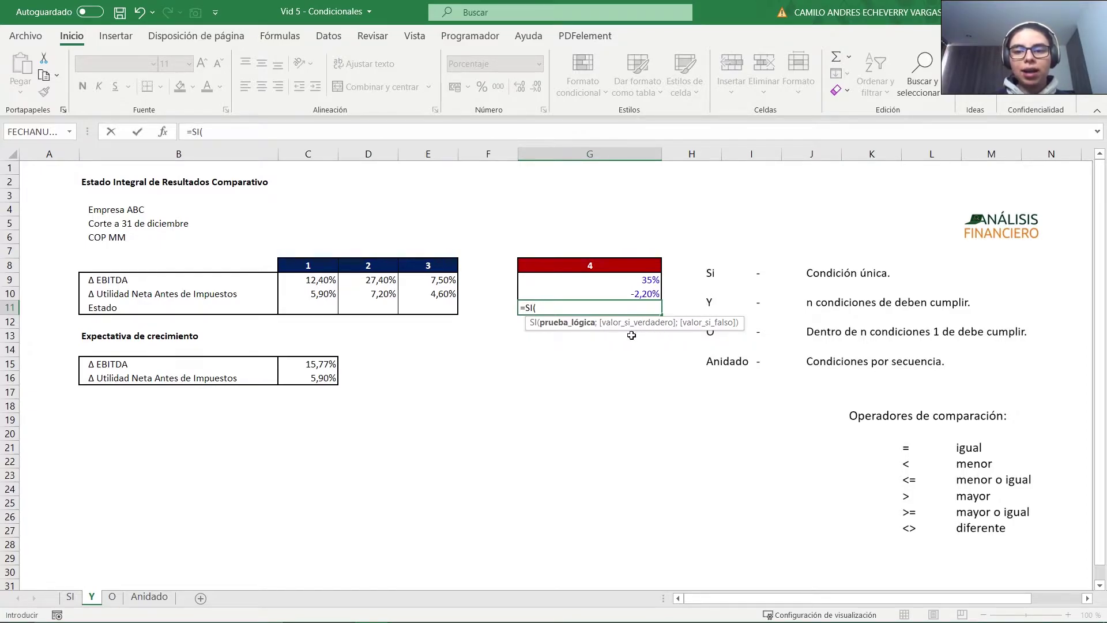
text(Y()
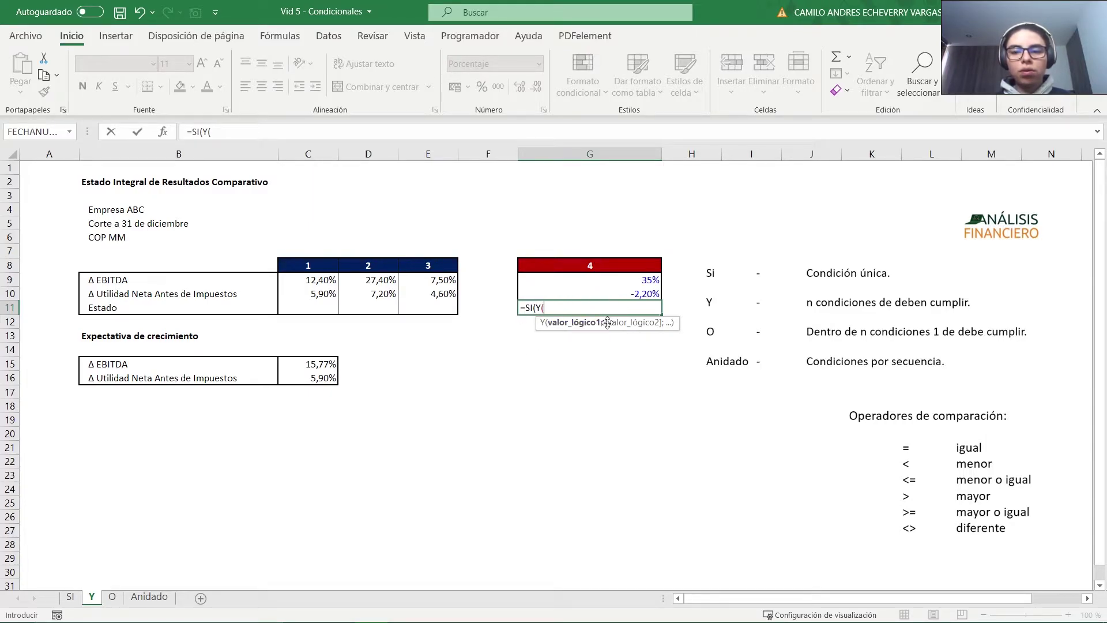
click(531, 280)
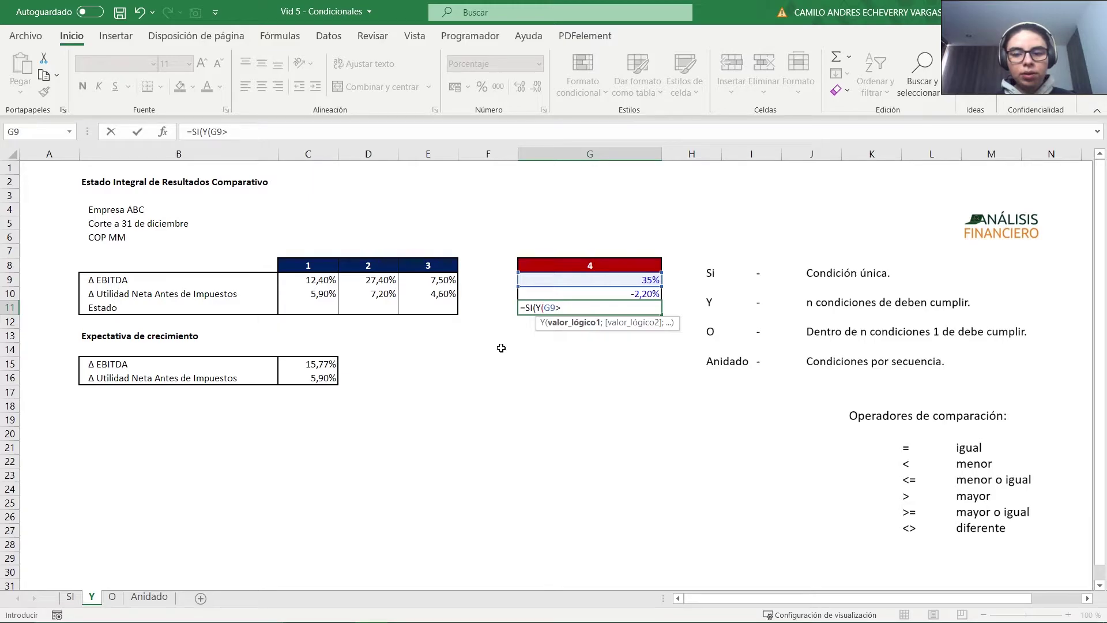
click(334, 362)
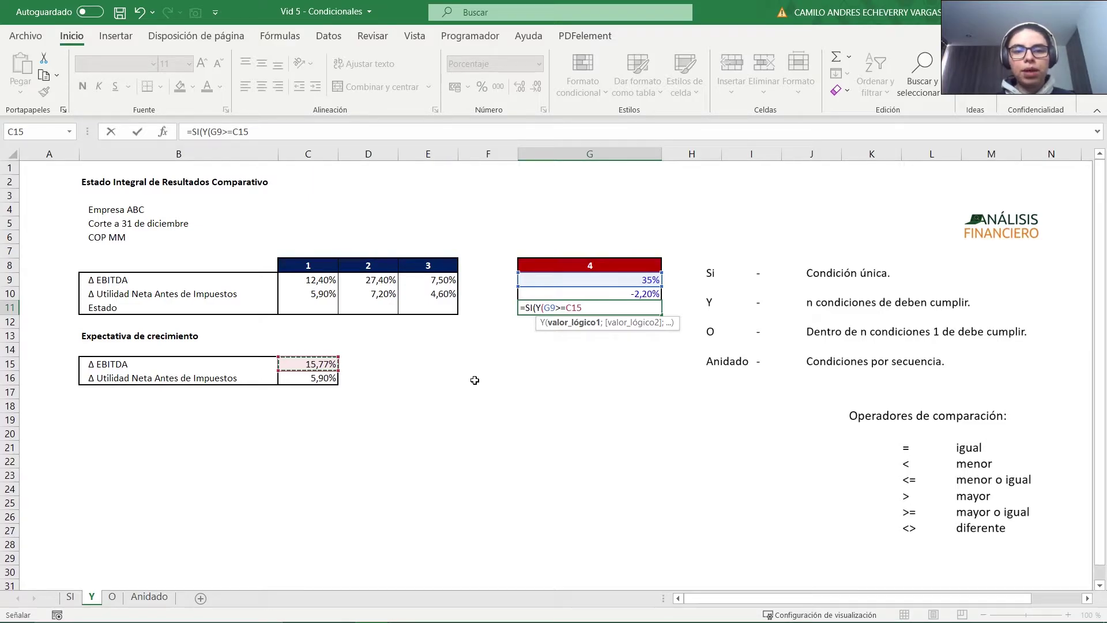
text(;)
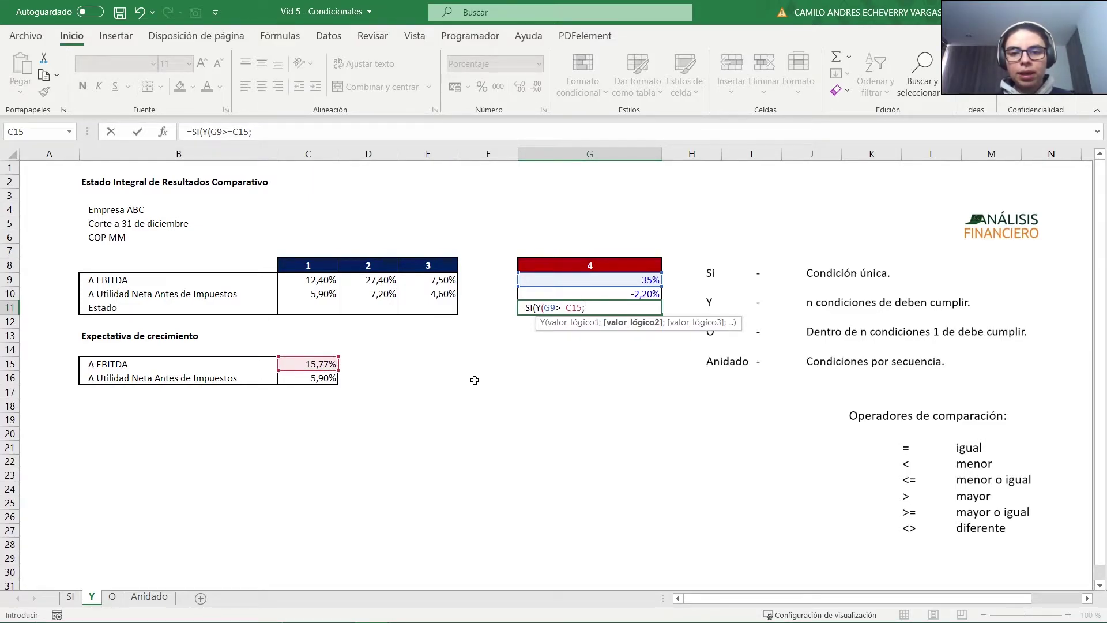
Add G10<C16 as the second condition, close the Y function, and review the first condition in the G11 formula.
click(607, 295)
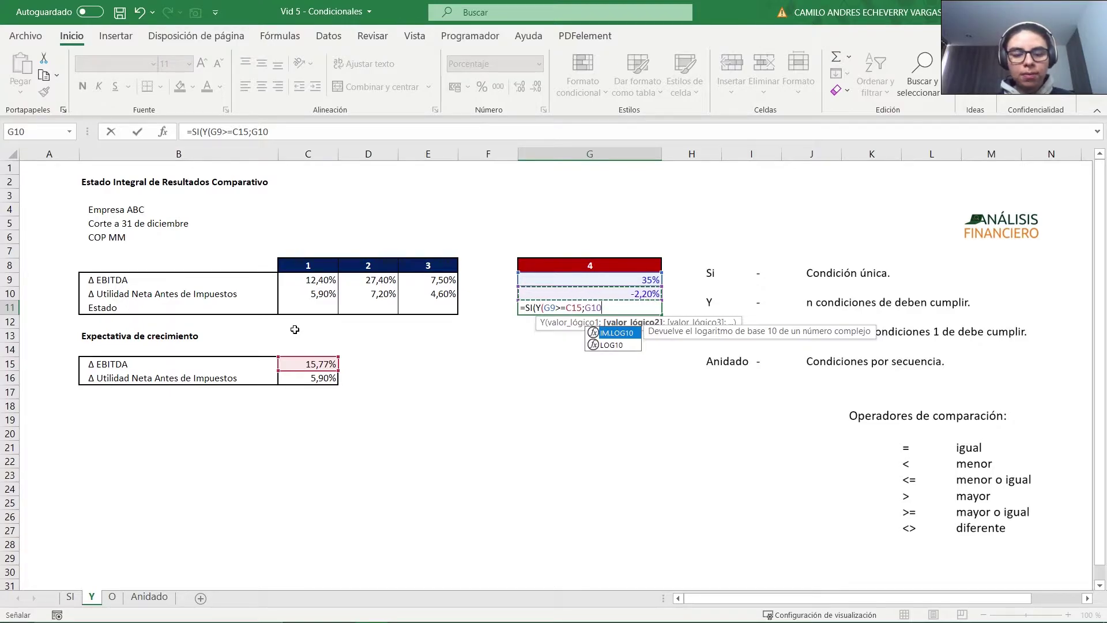
text(<)
click(303, 381)
text())
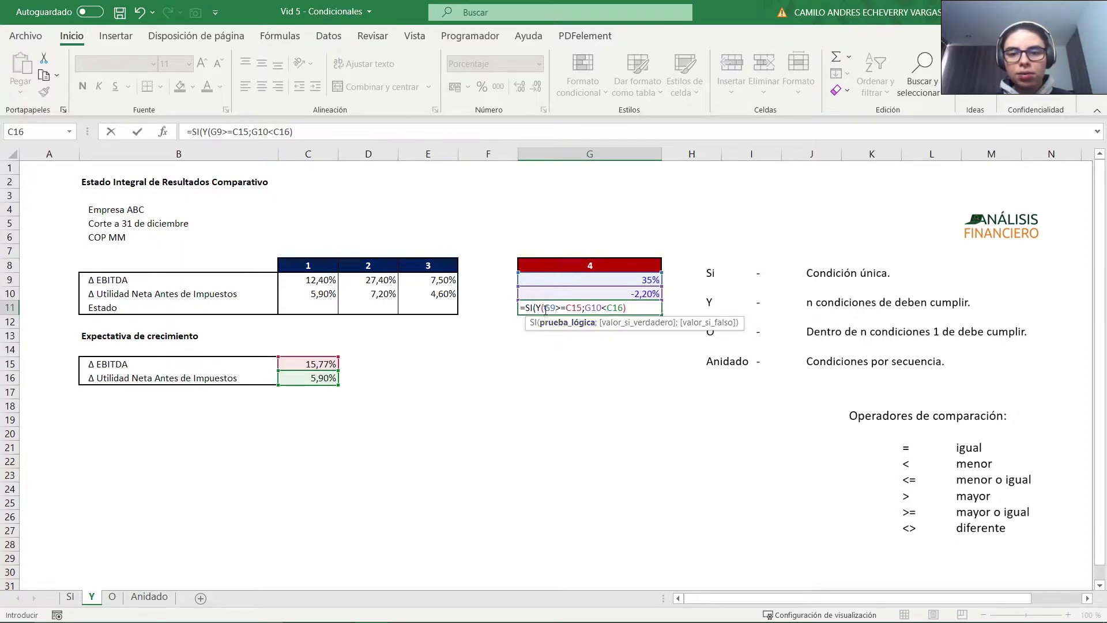
drag(545, 310, 583, 306)
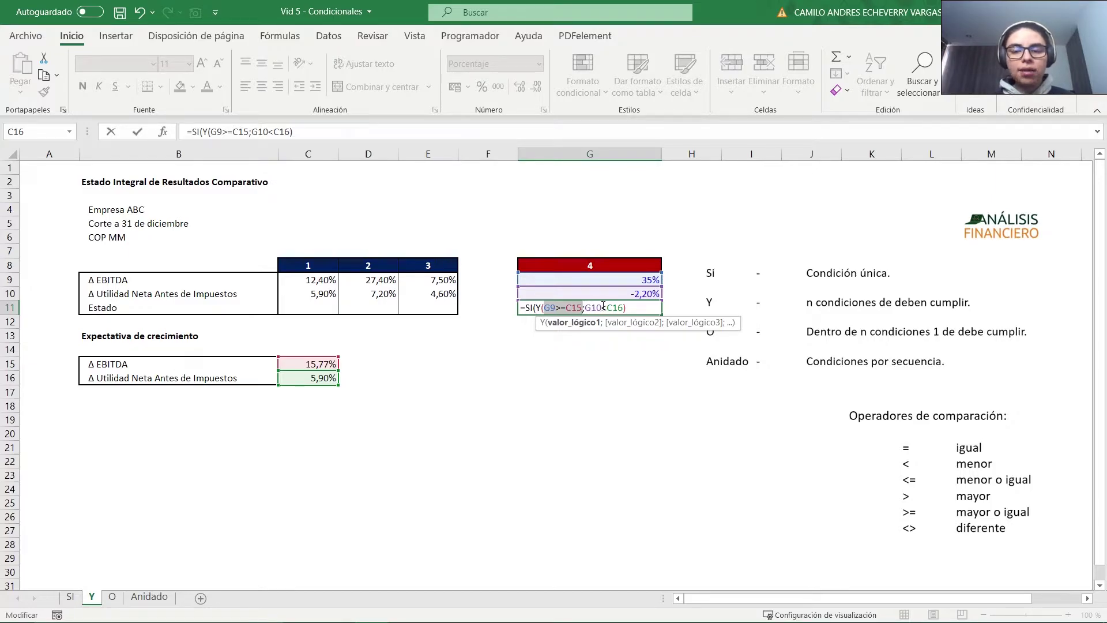
key(End)
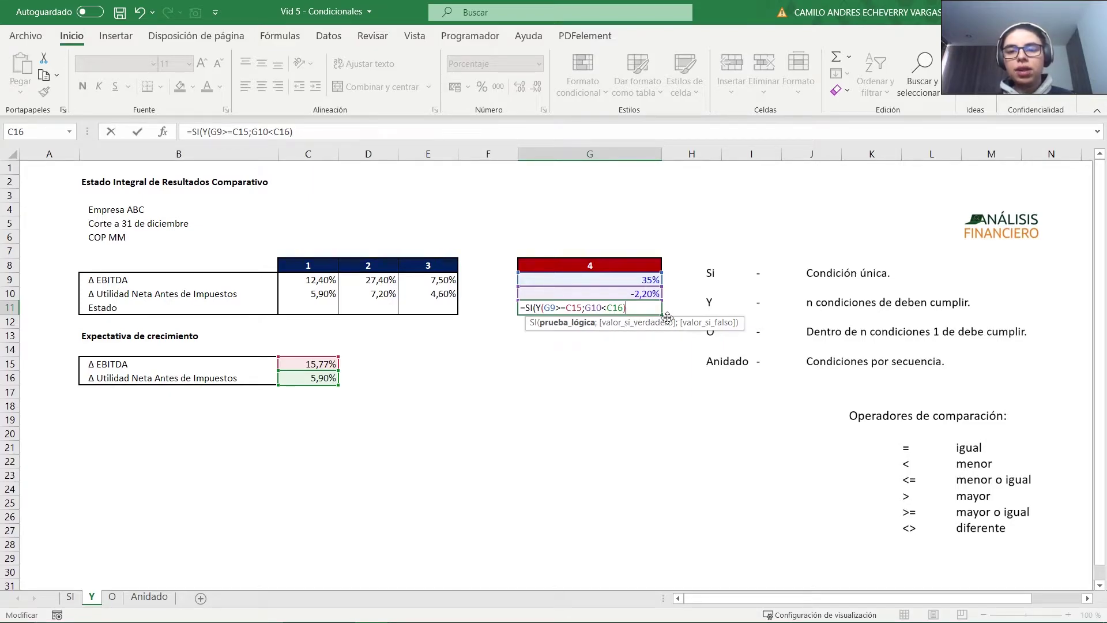
Add the text "Revisar desempeño No Operacional" as the value-if-true argument of the SI formula in G11.
text(;)
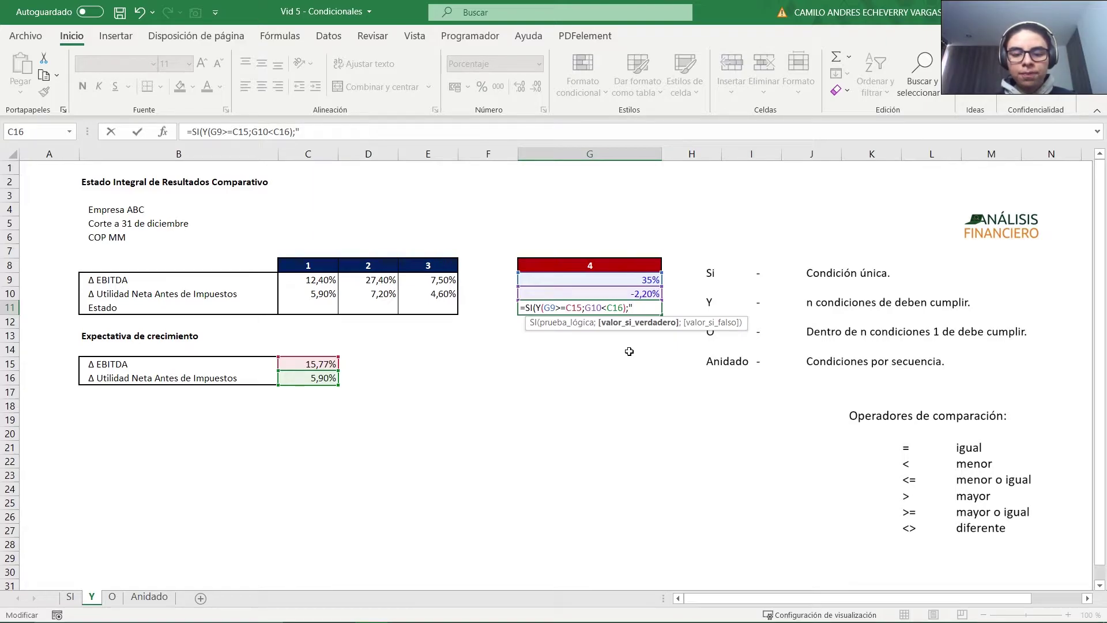
text("Re)
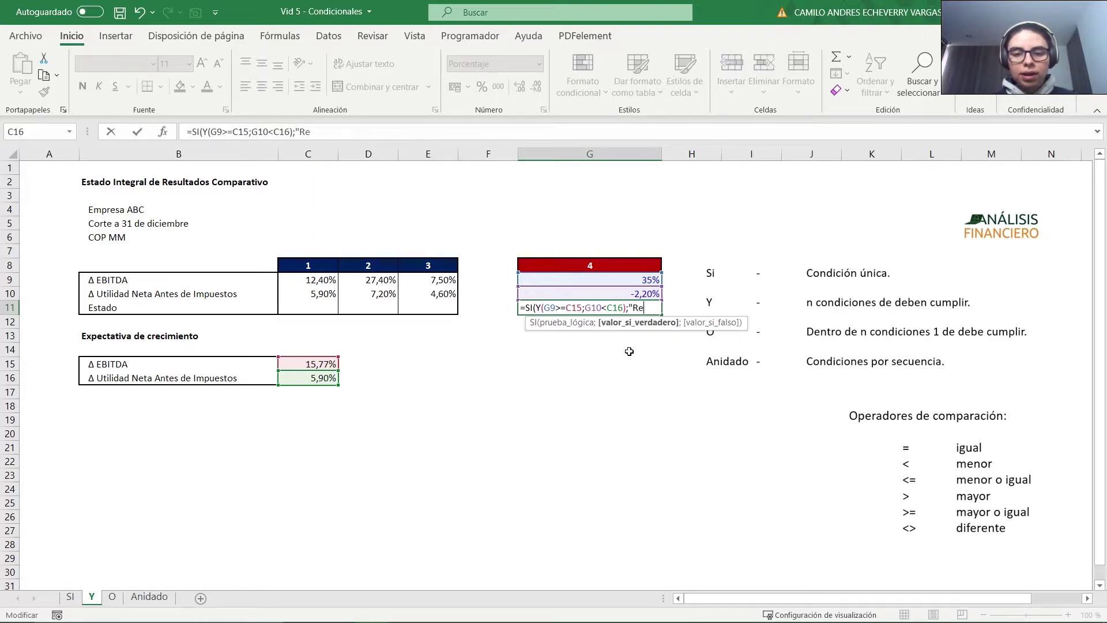
text(visar desempeño No)
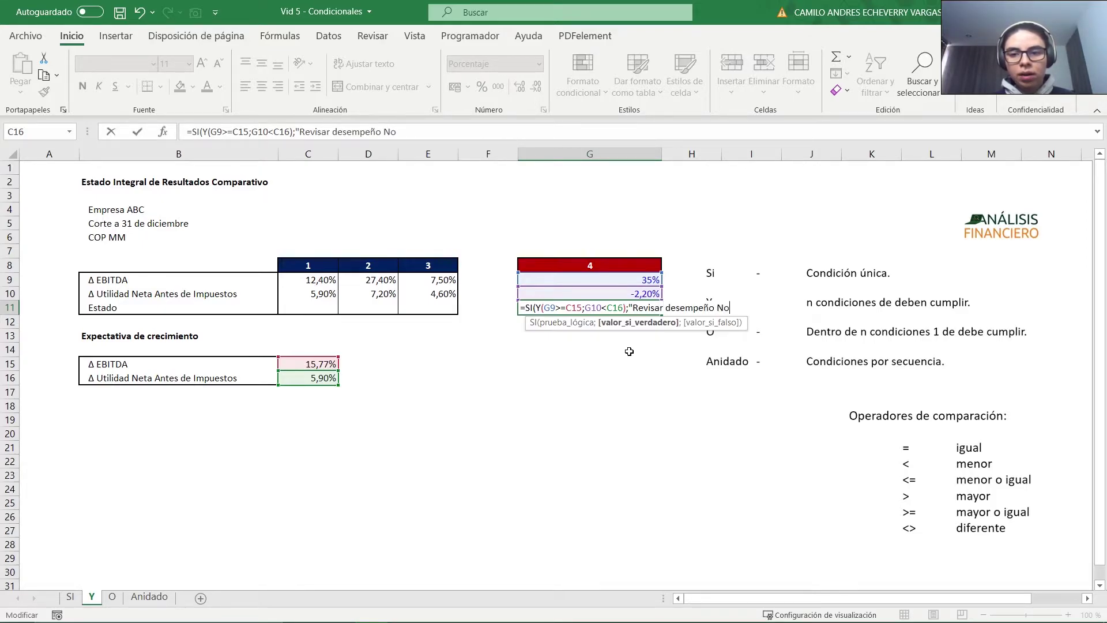
text( Operacion)
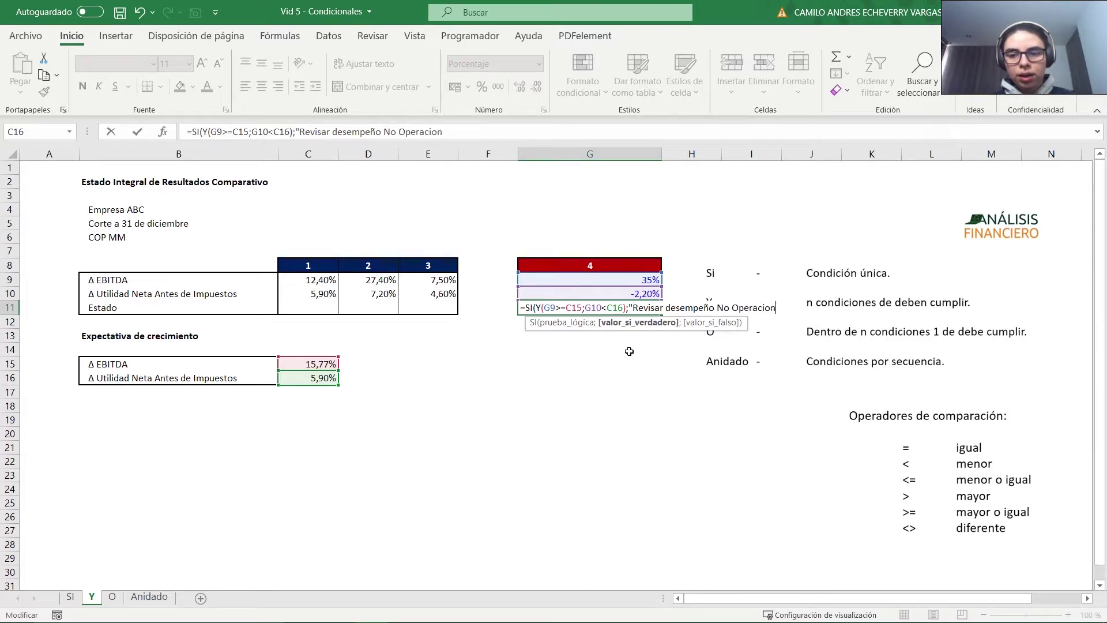
text(al")
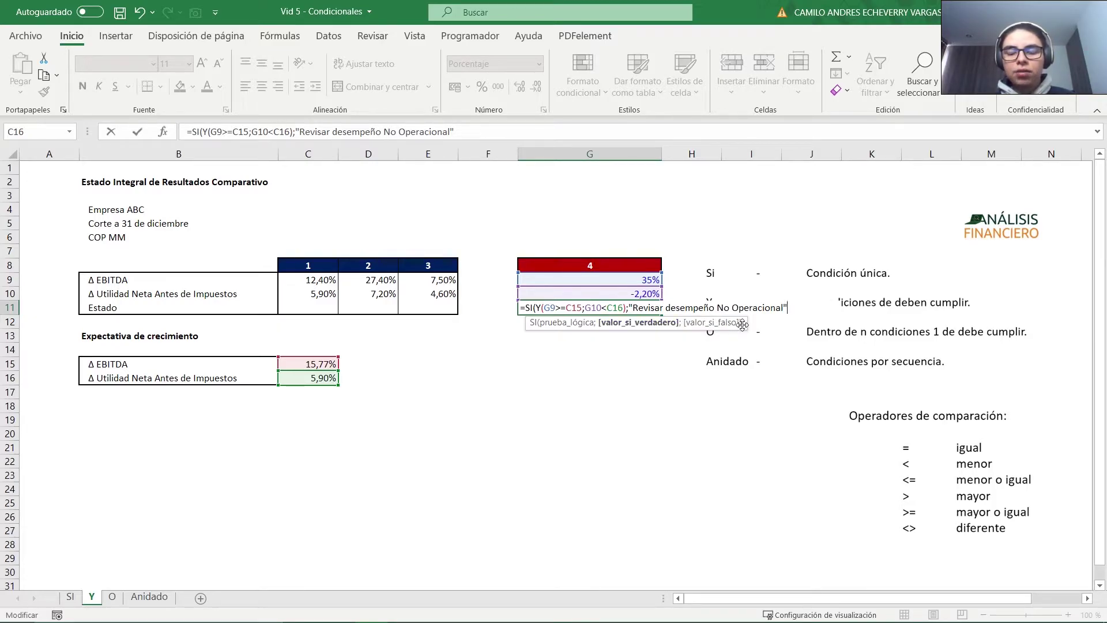
text(;)
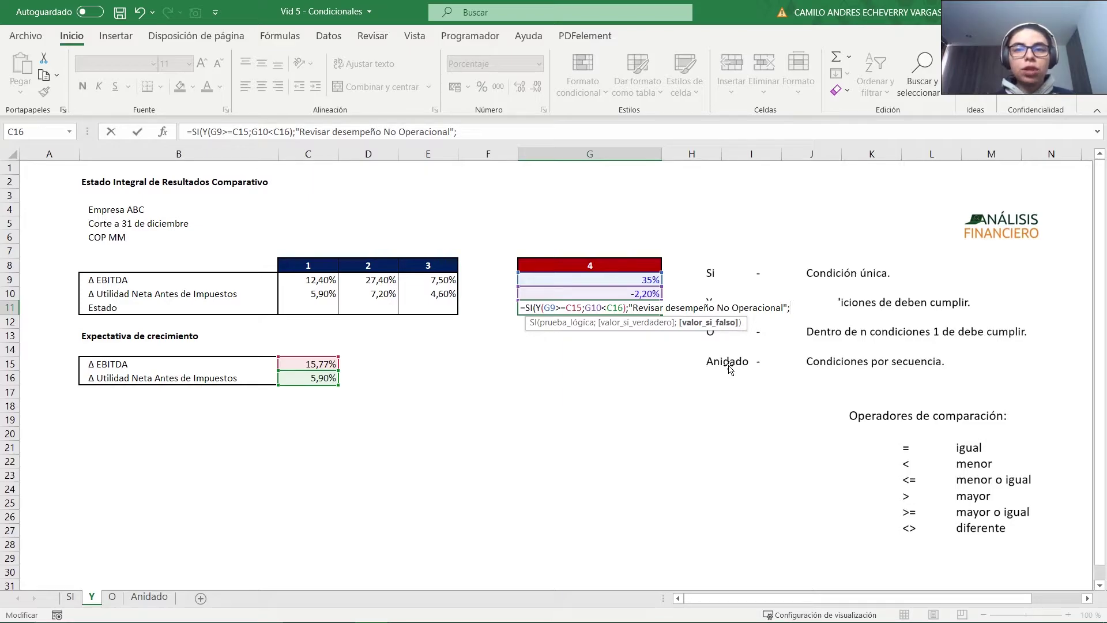
text(si)
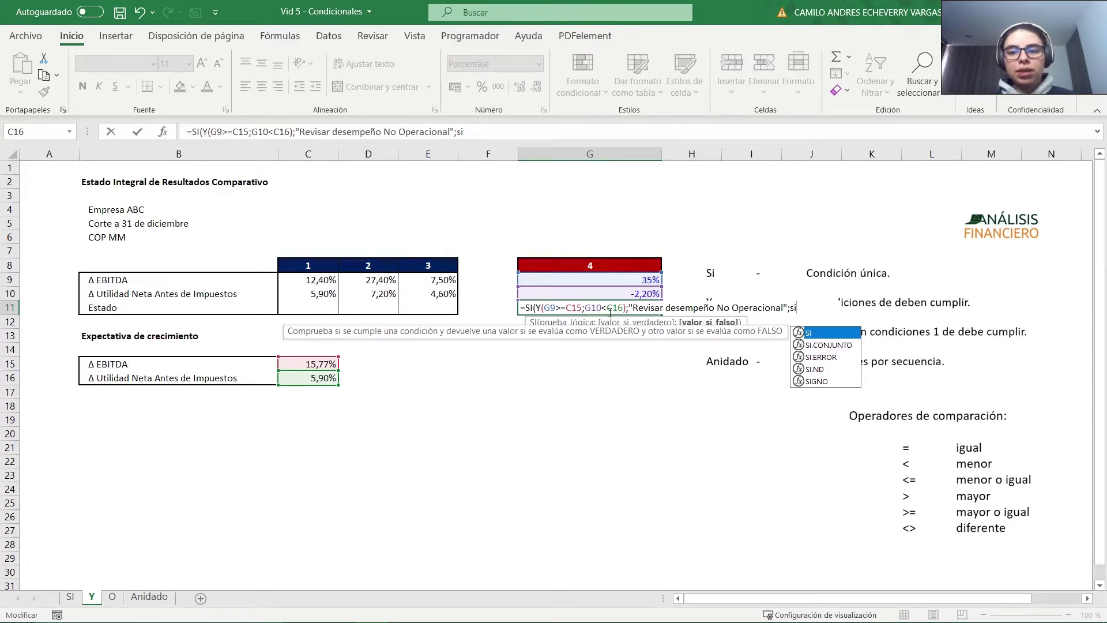
key(BackSpace)
key(BackSpace)
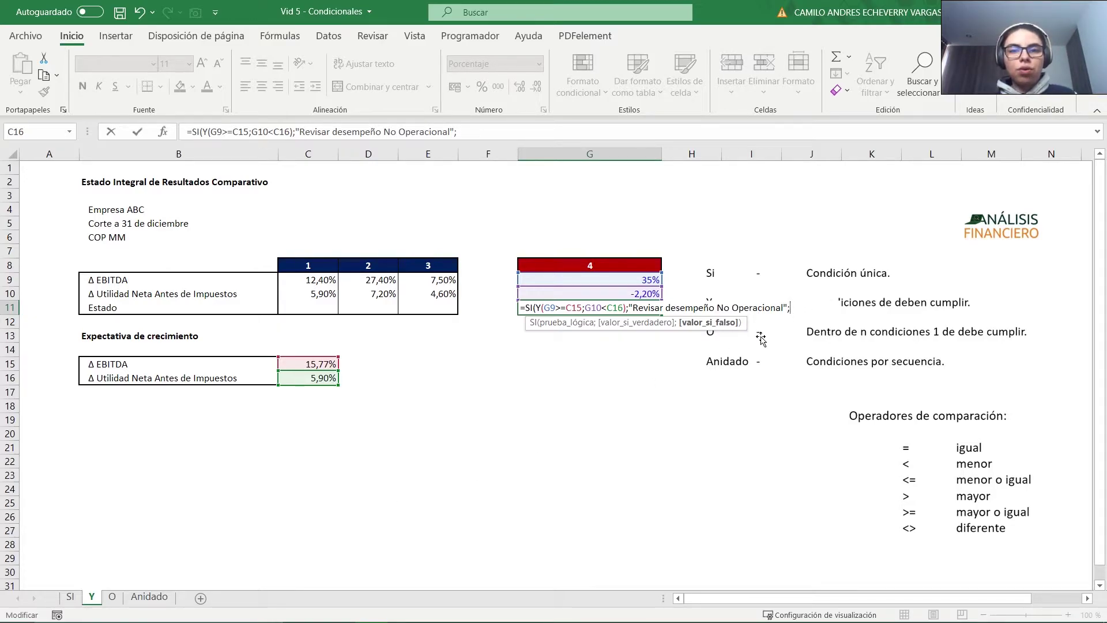
key(BackSpace)
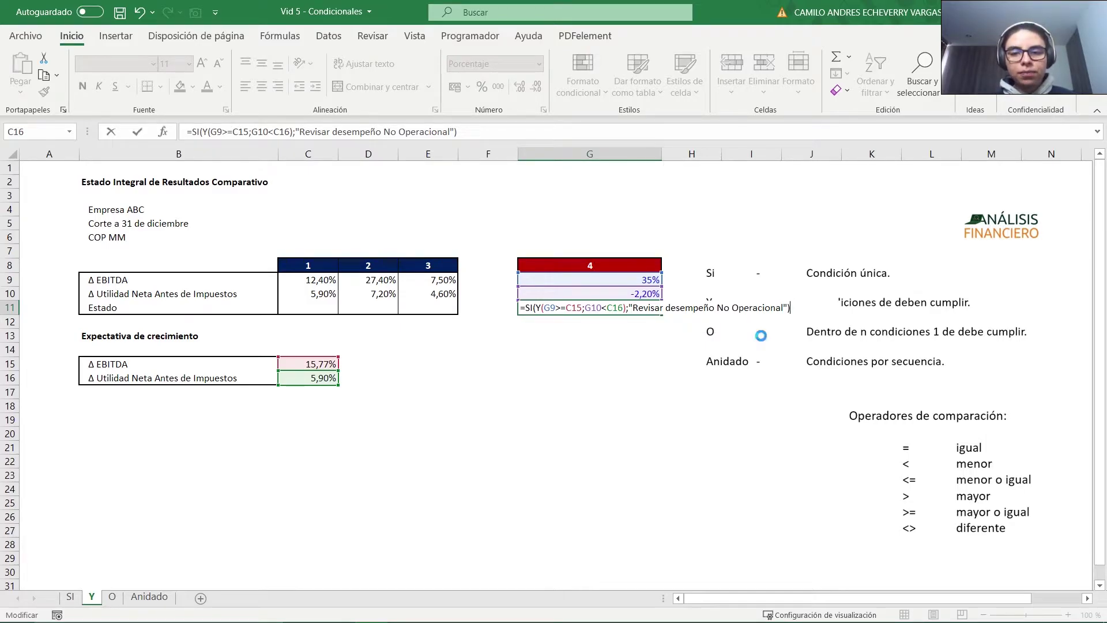
Close and commit the G11 formula without a value-if-false argument, and fit column G's width to its contents.
key(ctrl+Return)
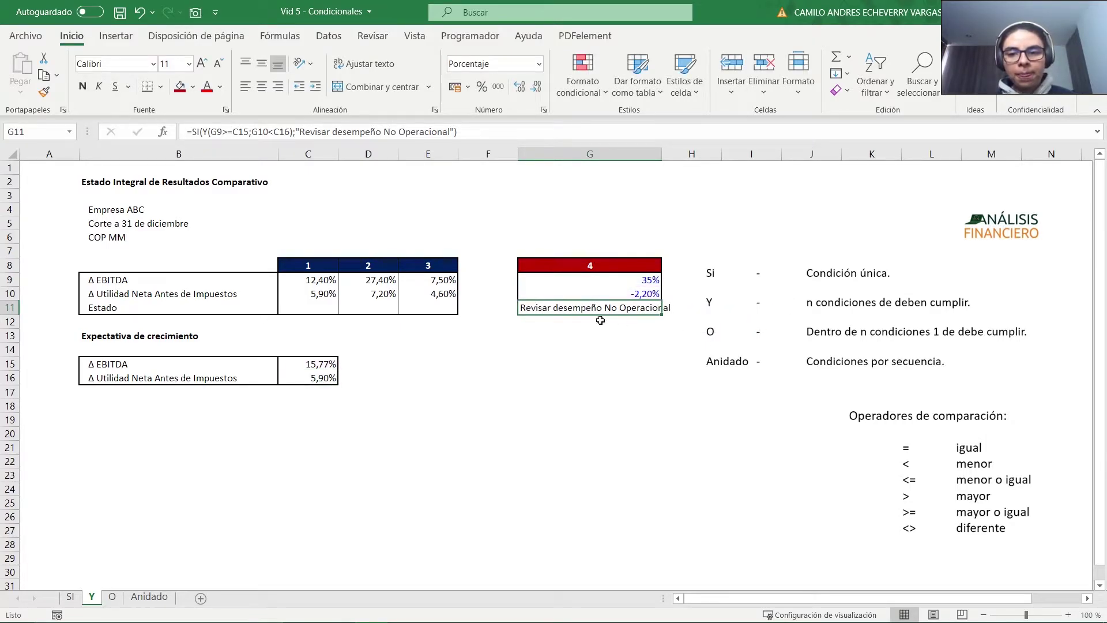
click(552, 274)
drag(552, 275, 553, 292)
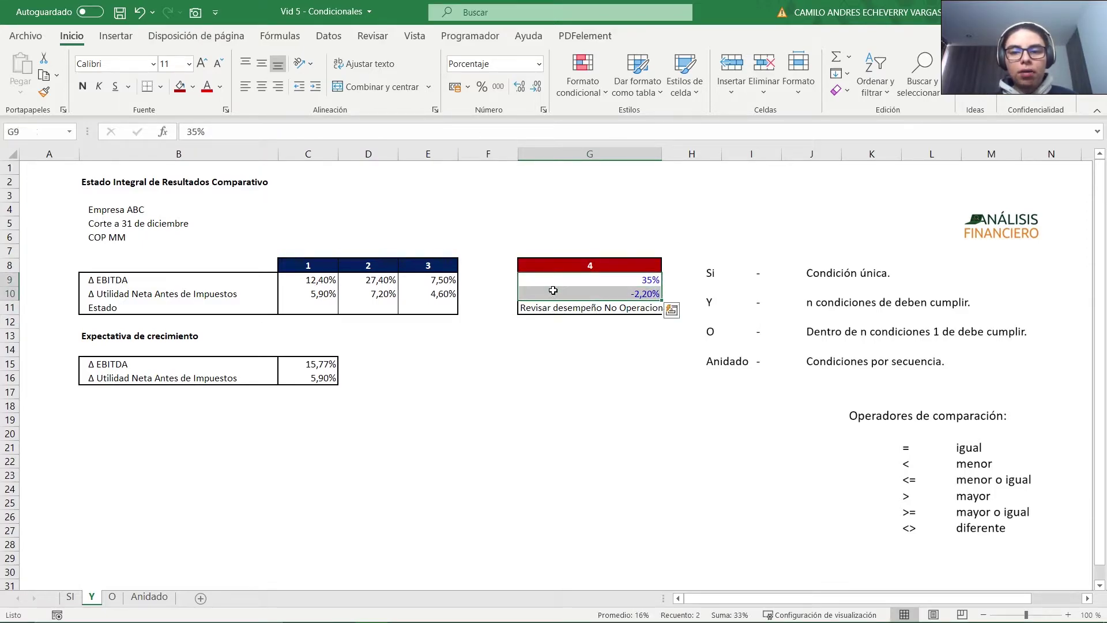
double_click(667, 153)
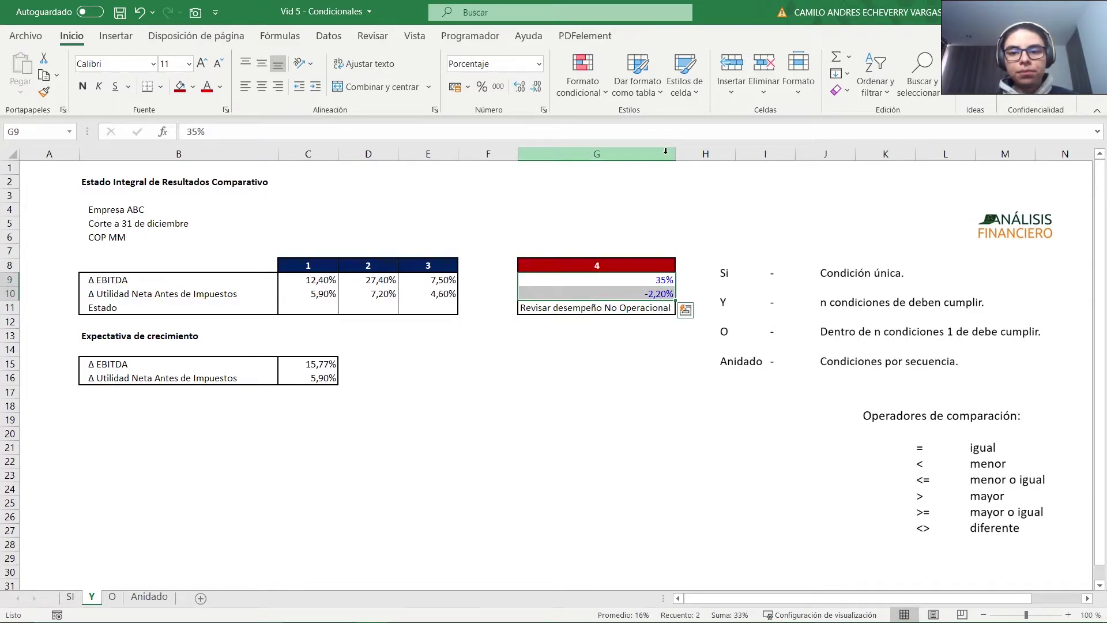
Review the value-if-true text in the G11 formula, and set the period 4 EBITDA variation in G9 to 11%.
click(608, 307)
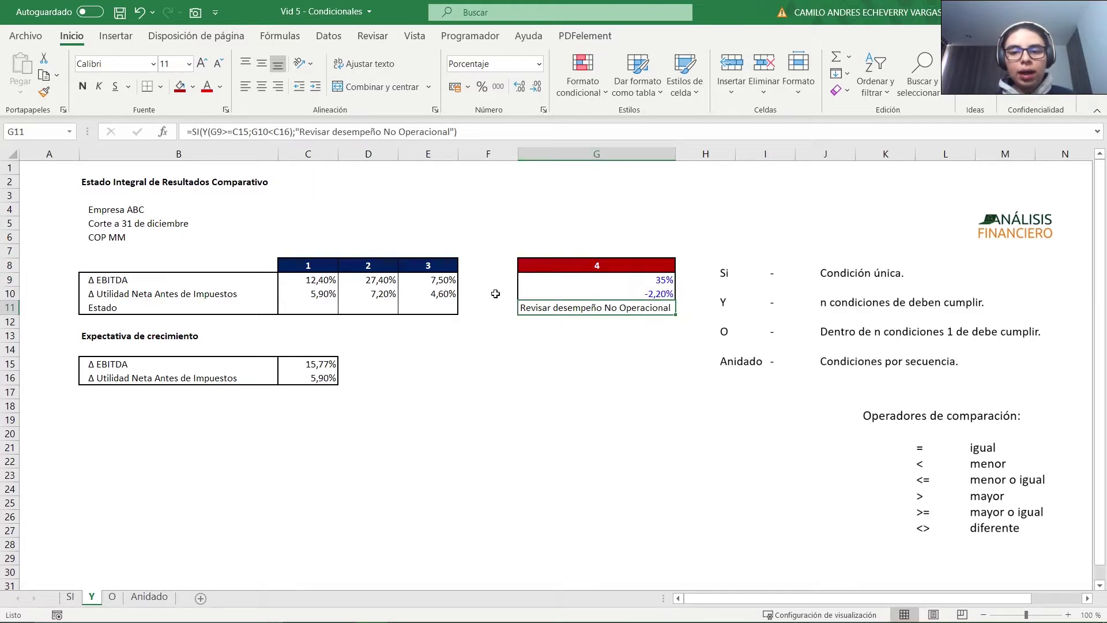
drag(300, 131, 447, 132)
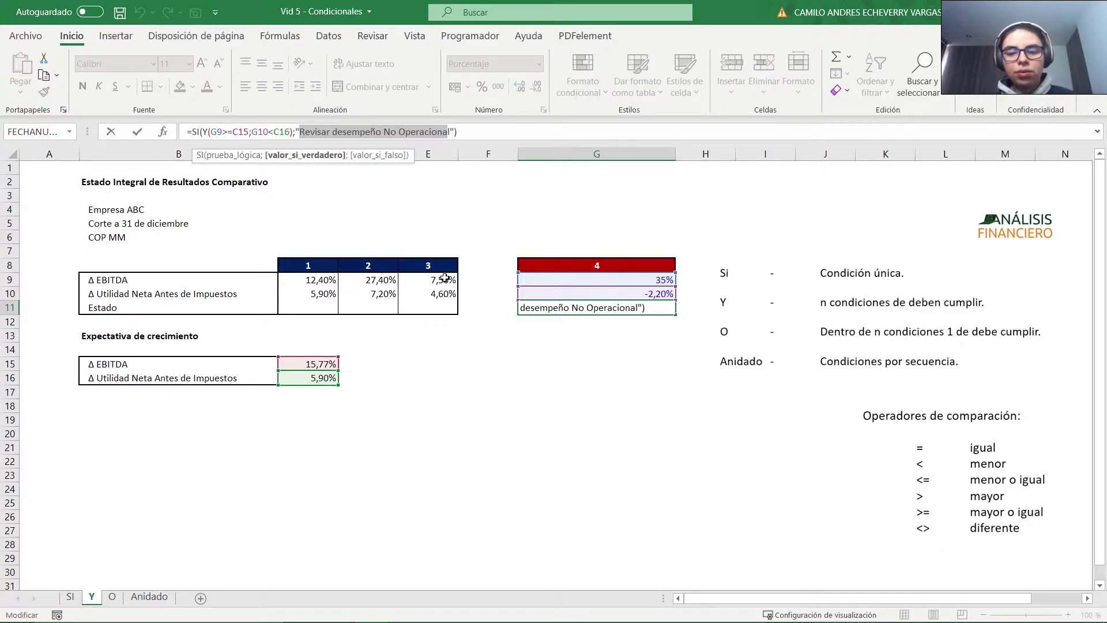
key(Escape)
key(Up)
key(Up)
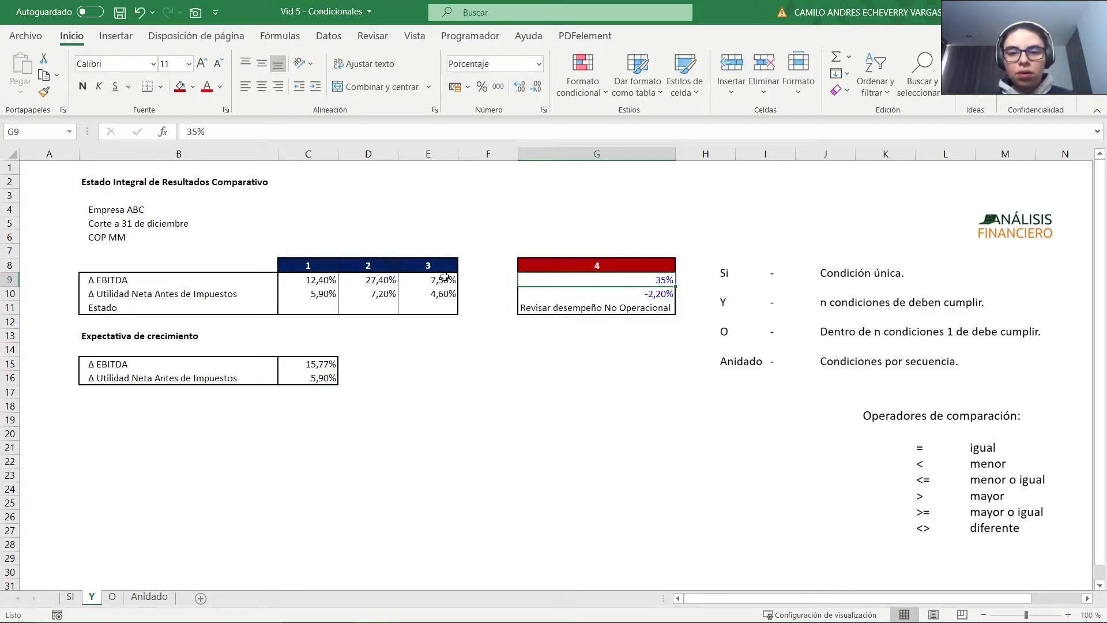
text(11)
key(Return)
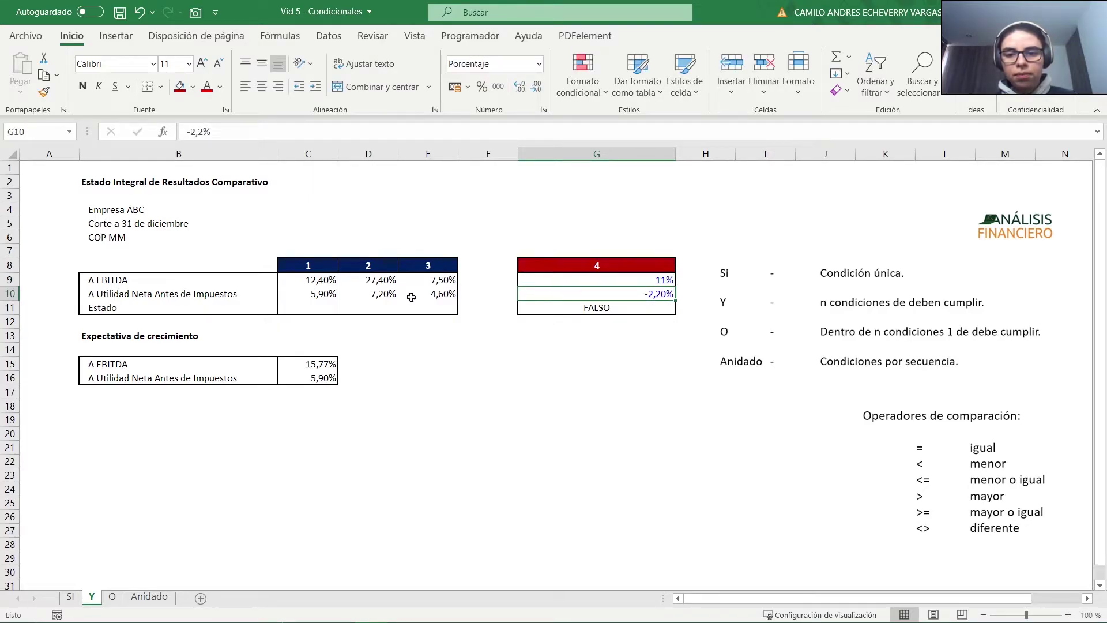
click(602, 306)
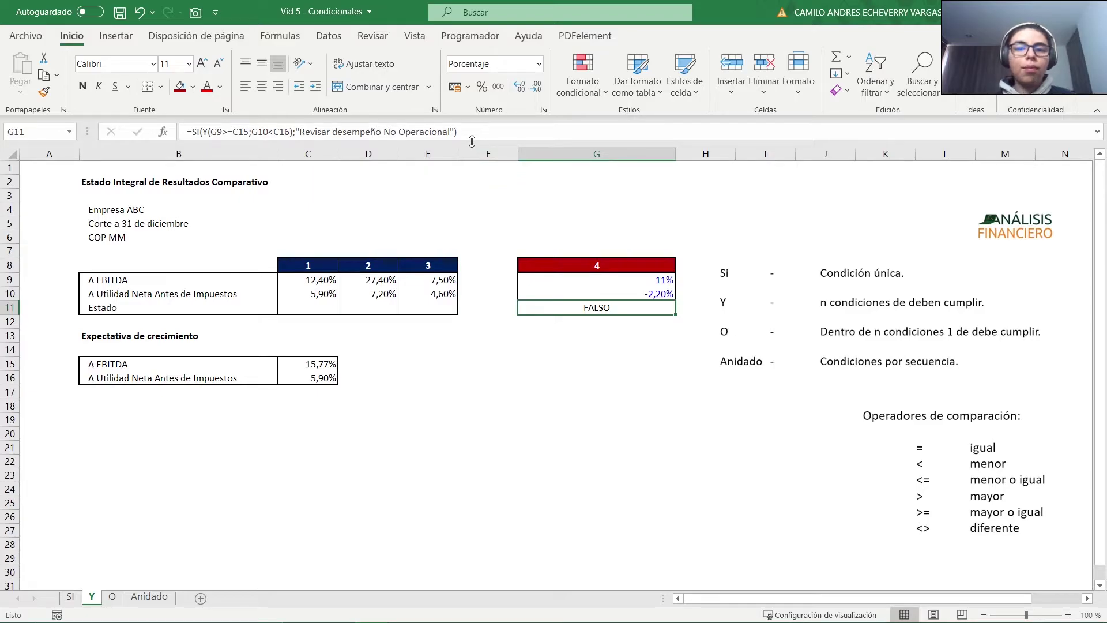
Test the numeric equivalent of the Estado result with =G11*1 in G12, and clear that cell.
key(Down)
text(=)
key(Up)
text(*1)
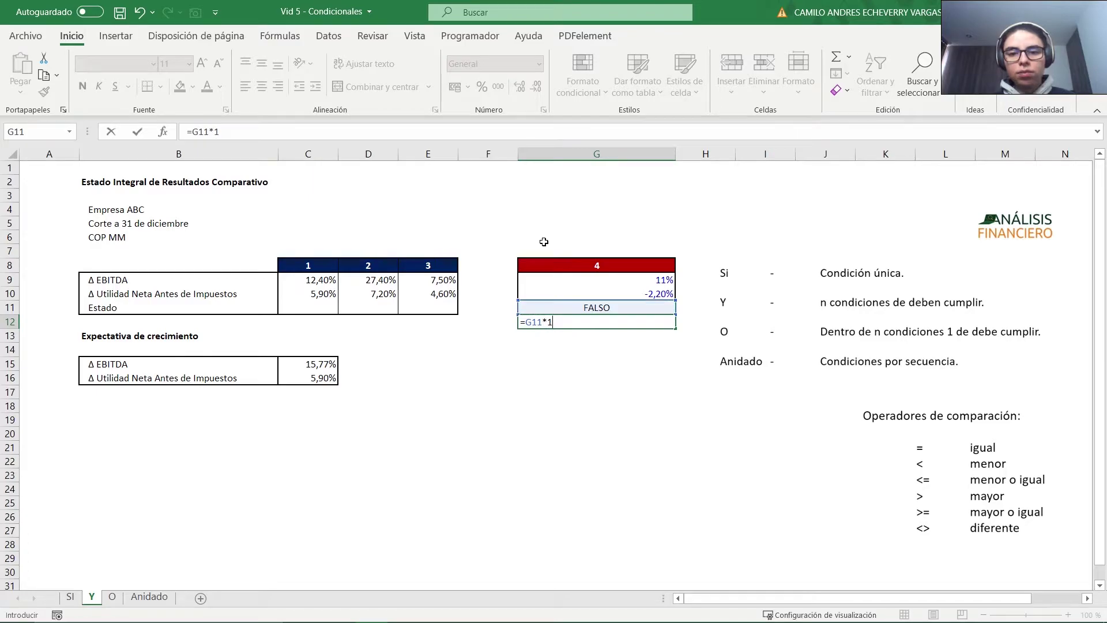
key(ctrl+Return)
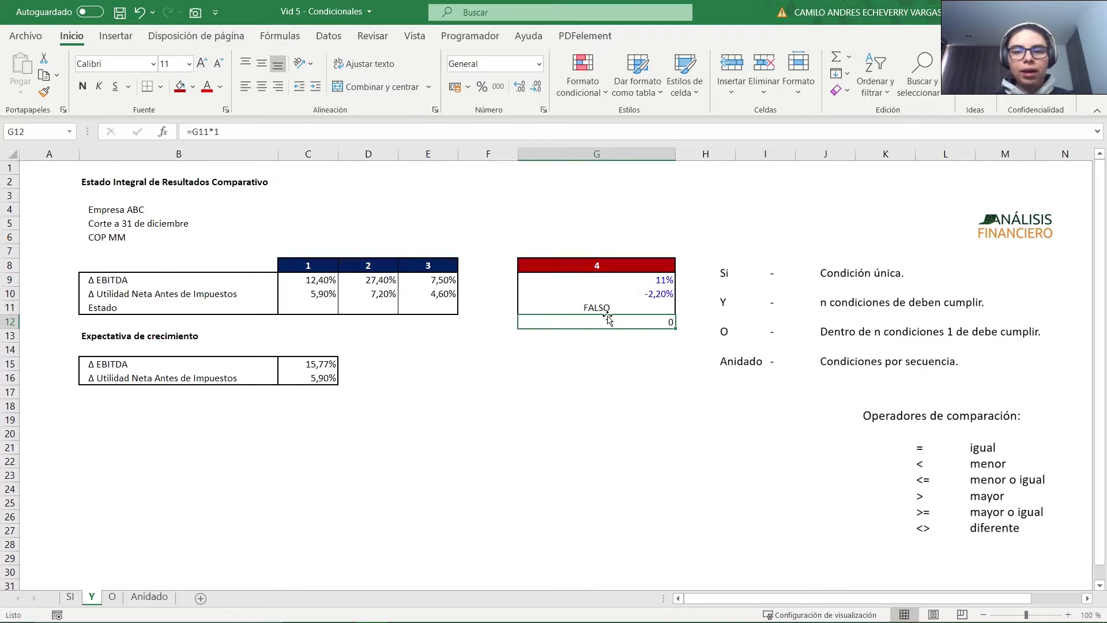
key(Delete)
Switch to the O sheet and examine the Política value in C4, the Criterio X indicators in C8:C11 and the Estado cell.
key(ctrl+Home)
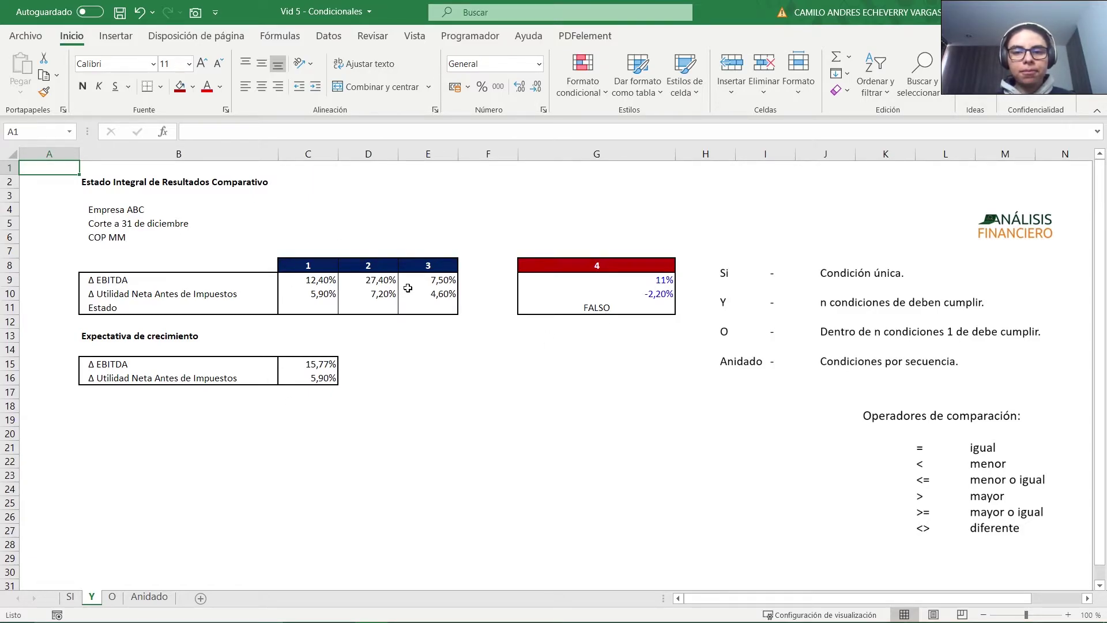
key(ctrl+Page_Down)
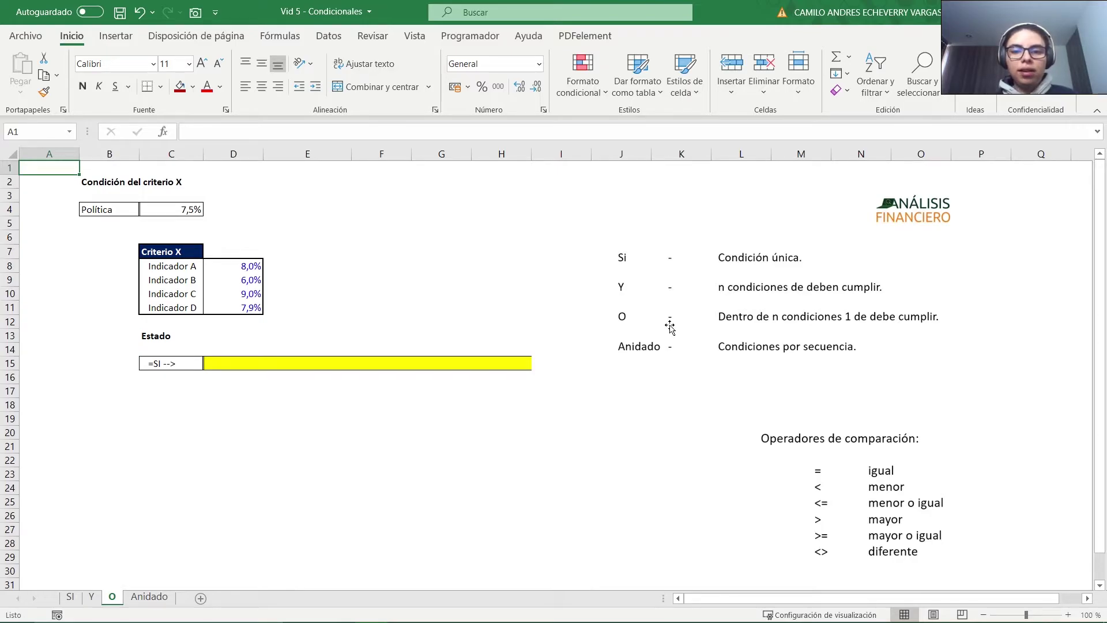
click(513, 363)
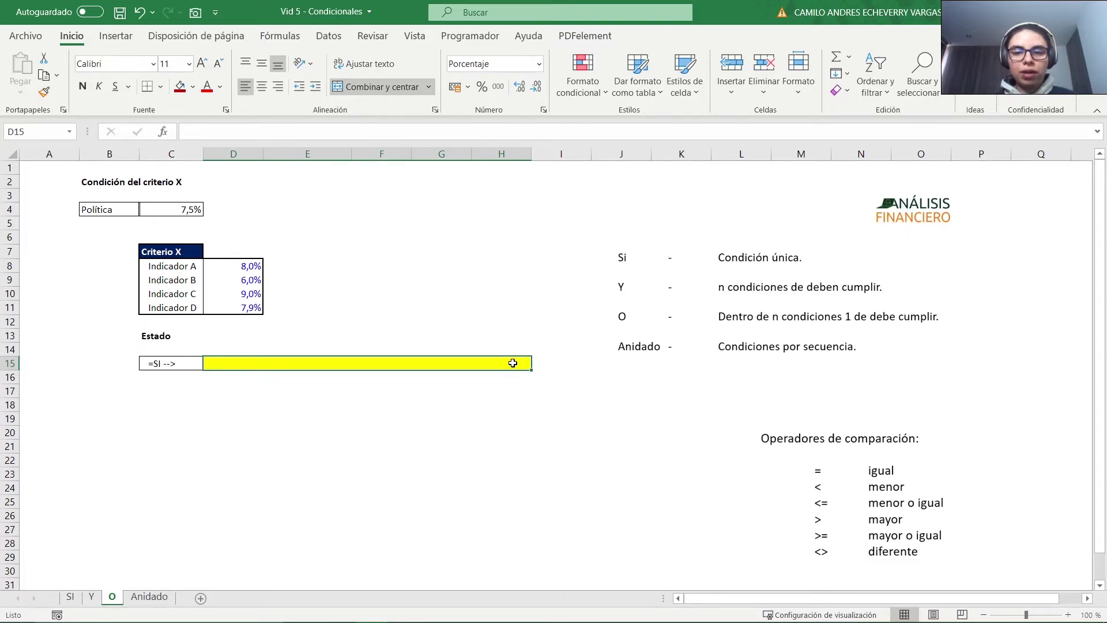
click(174, 252)
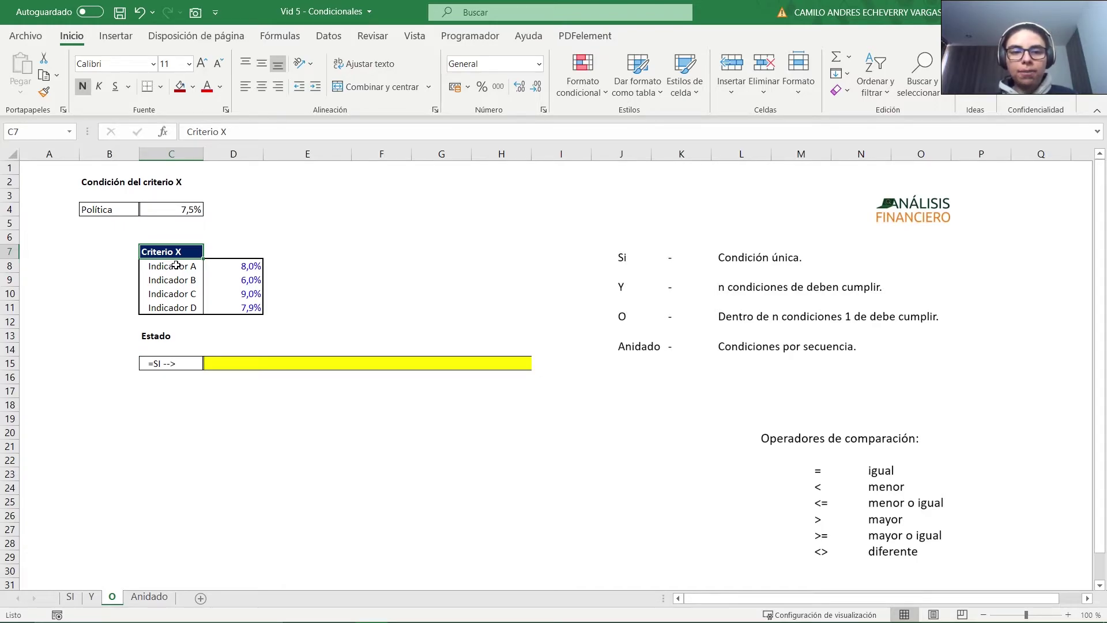
click(176, 264)
drag(176, 272, 177, 312)
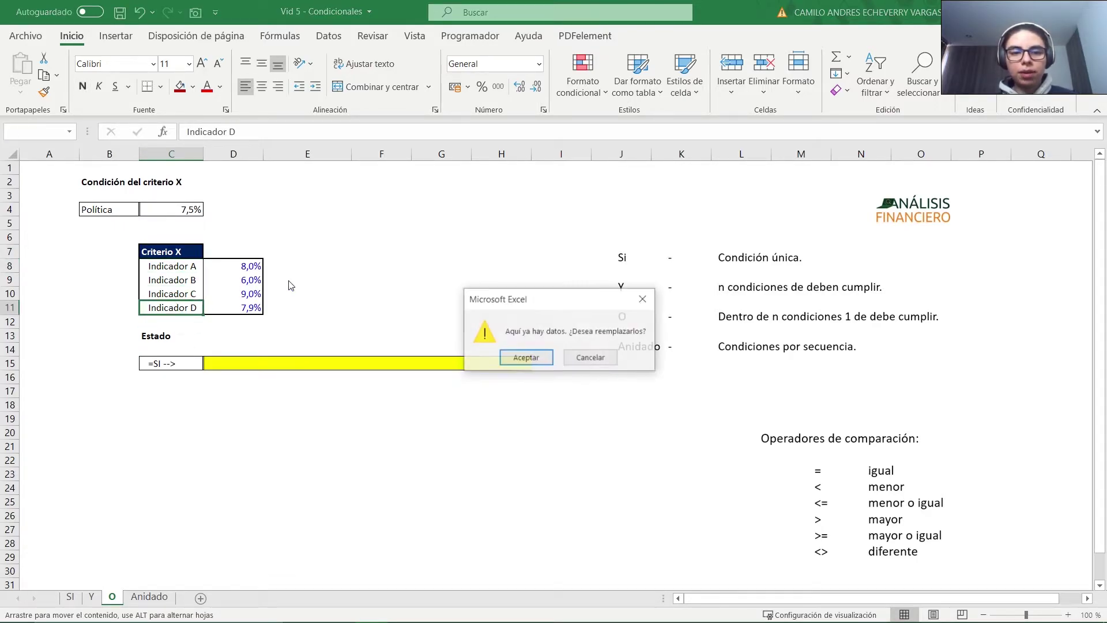
click(642, 297)
click(183, 214)
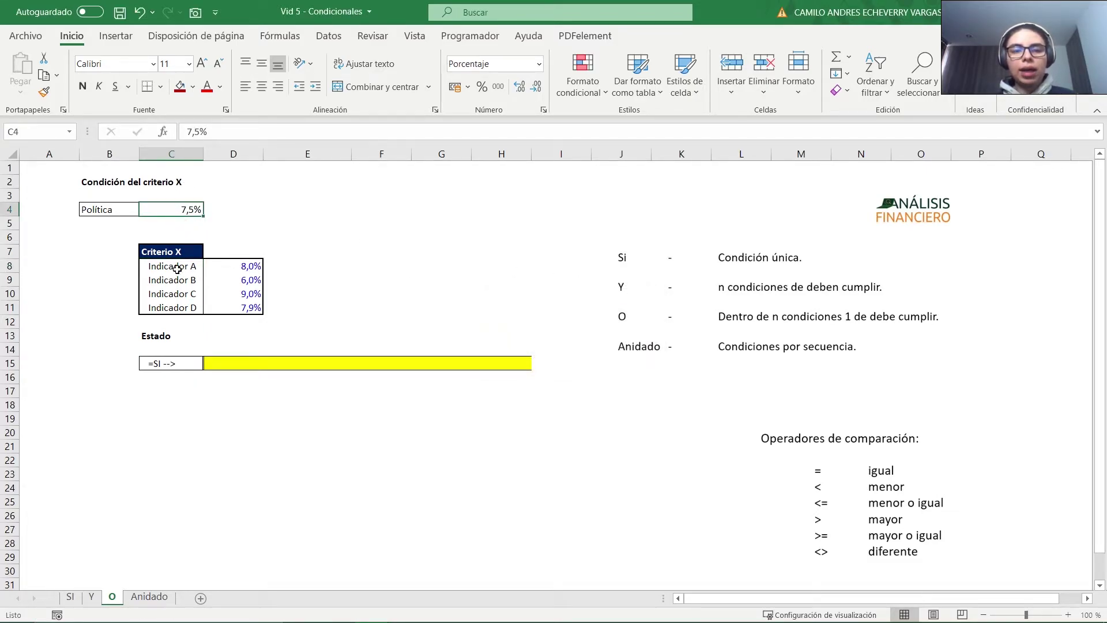
drag(177, 269, 173, 307)
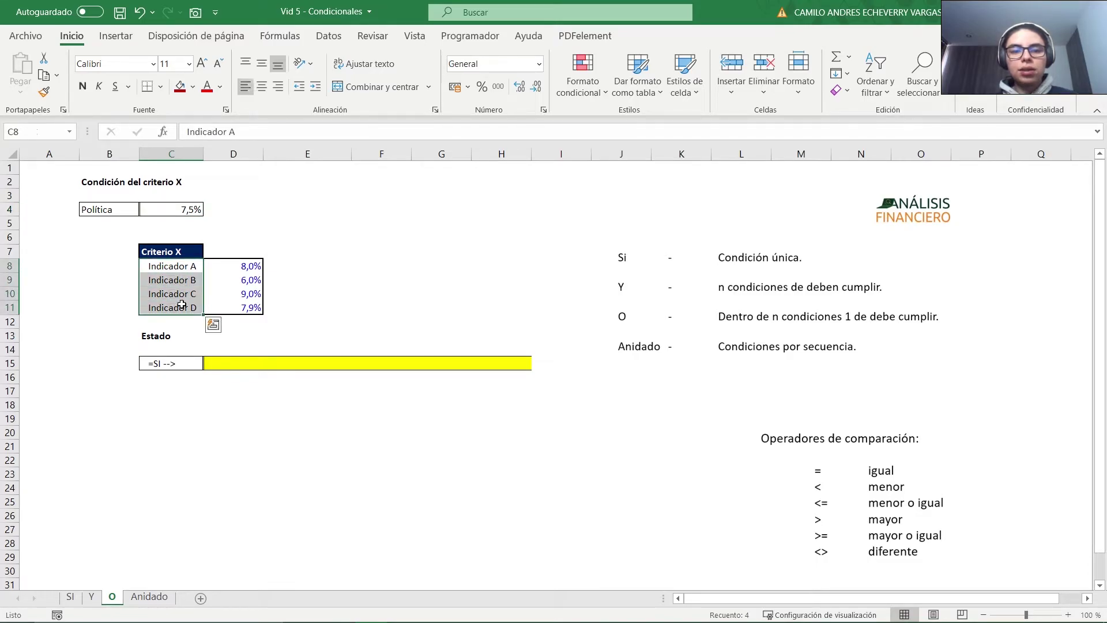
click(184, 209)
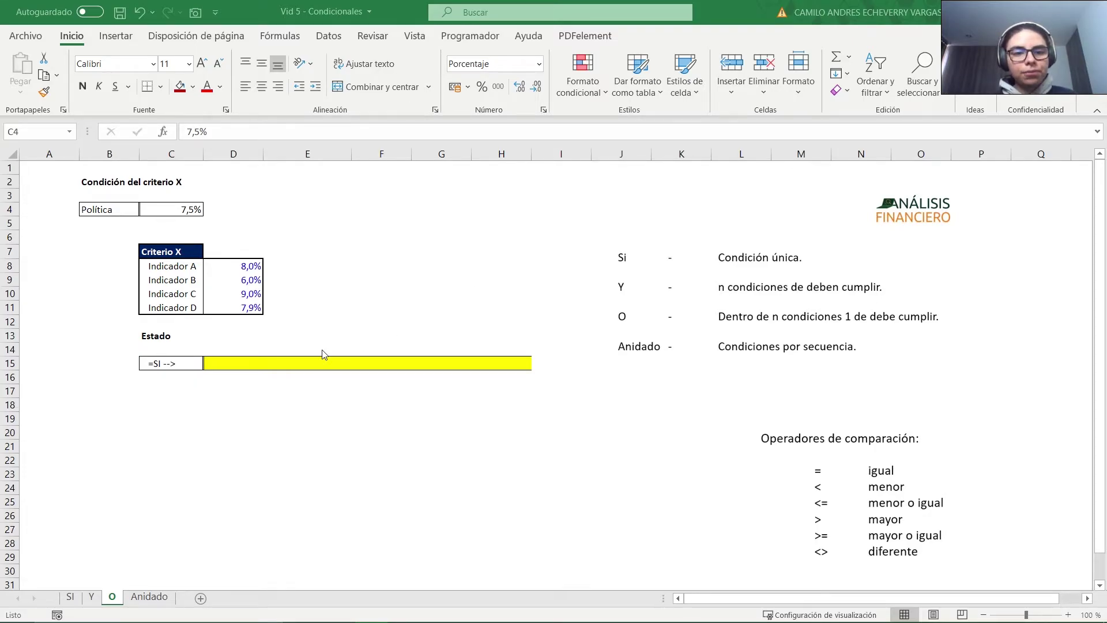
Start an SI formula in the yellow Estado cell D15 with a nested O function.
click(252, 367)
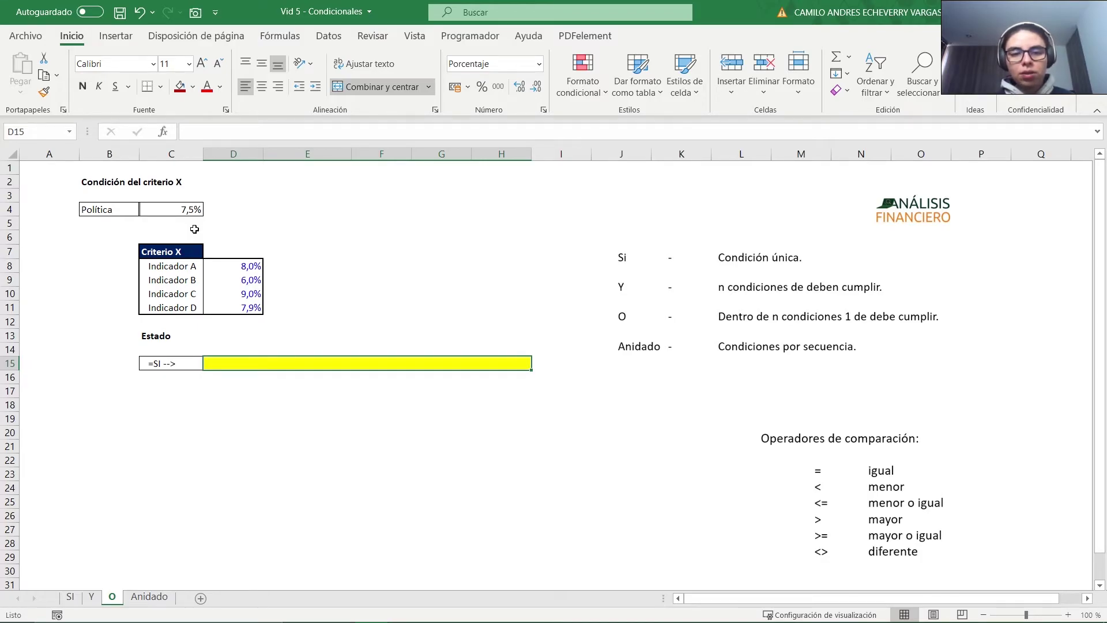
text(=SI()
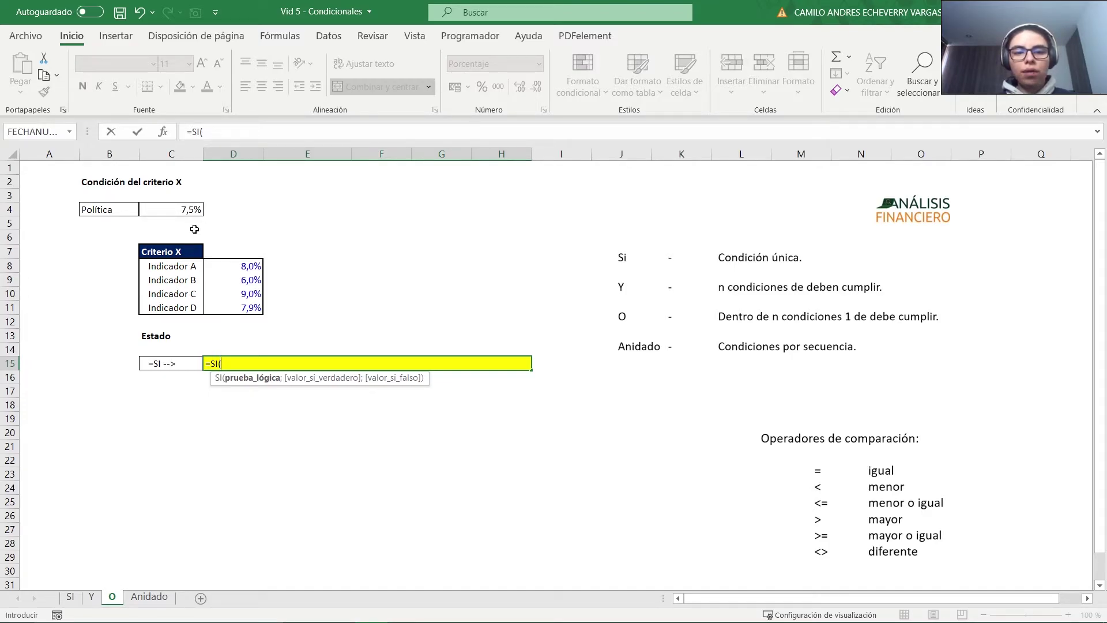
text(o)
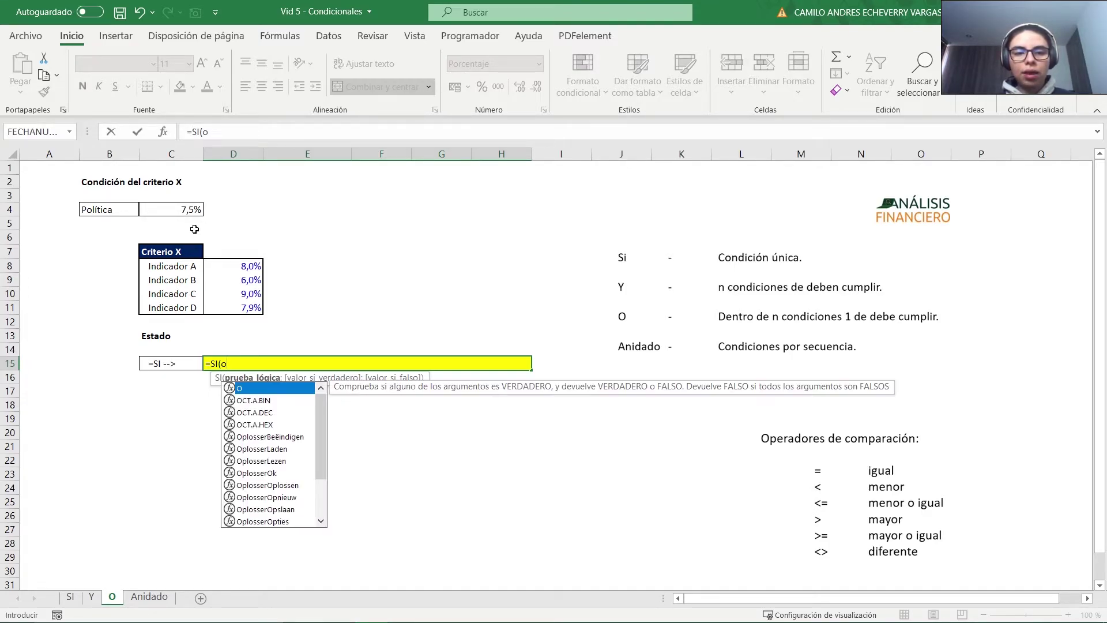
key(Tab)
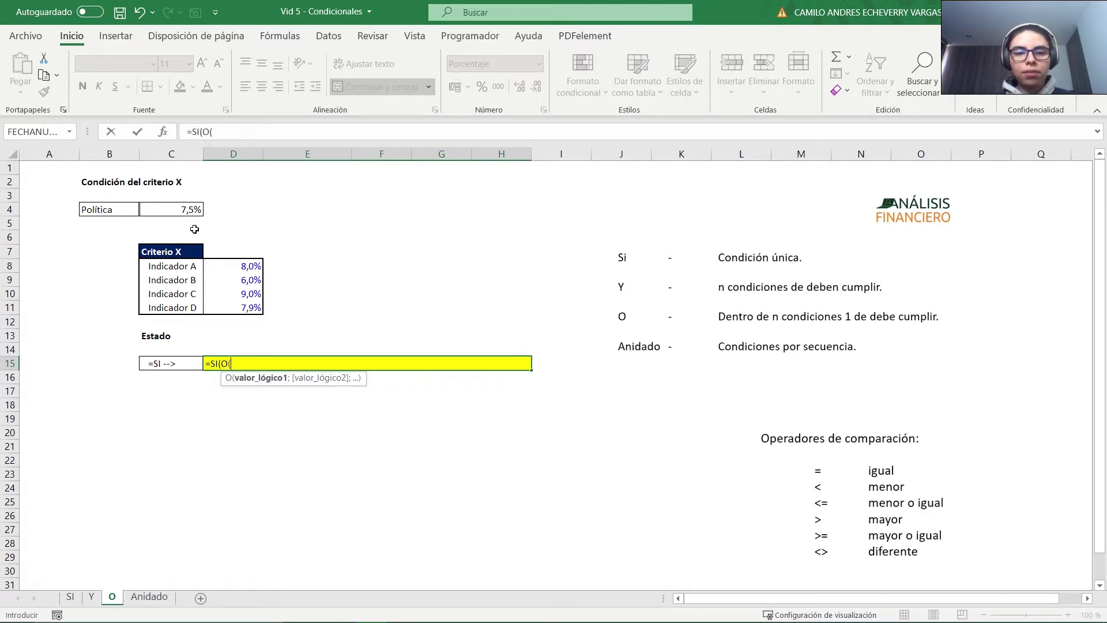
Enter D8<C4 and D9<C4 as the first two conditions of the O function, comparing Indicadores A and B with the Política.
click(244, 266)
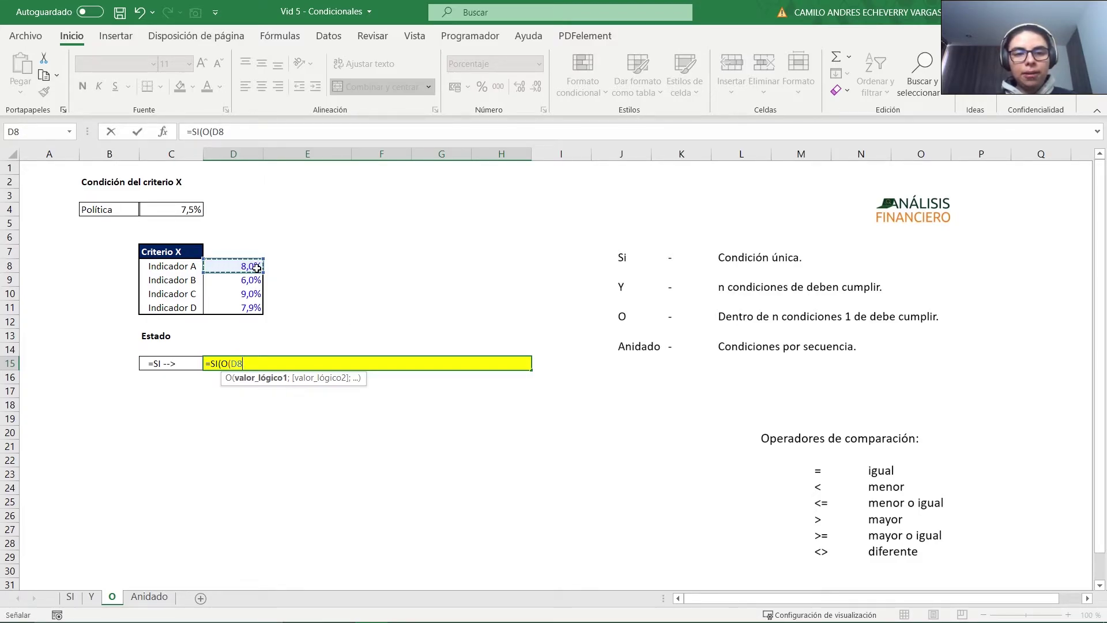
text(<)
click(190, 213)
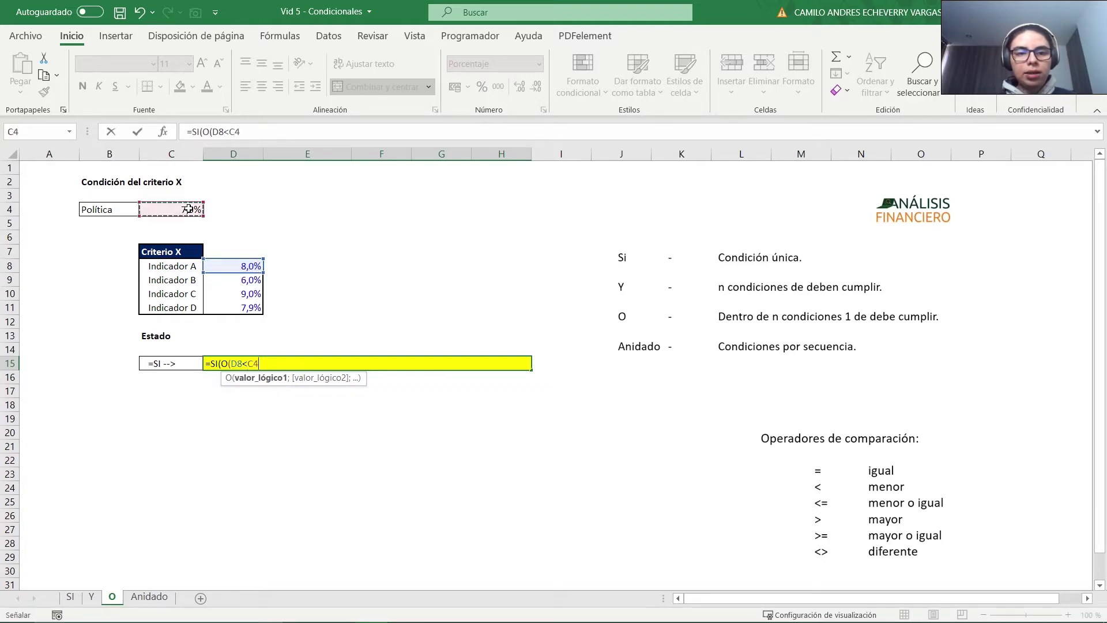
text(;)
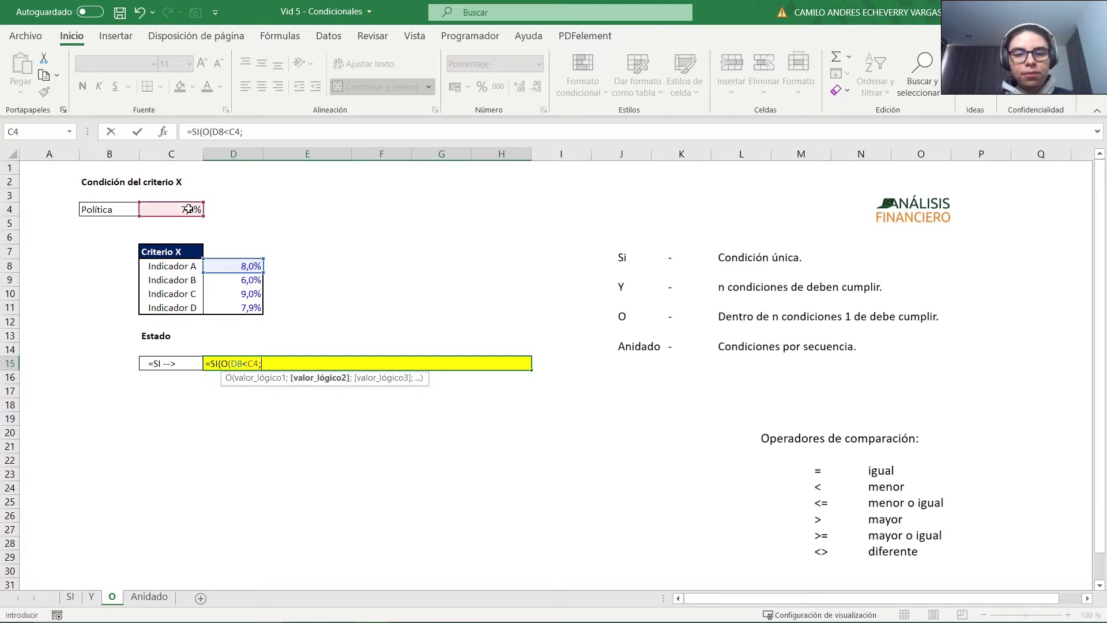
click(223, 282)
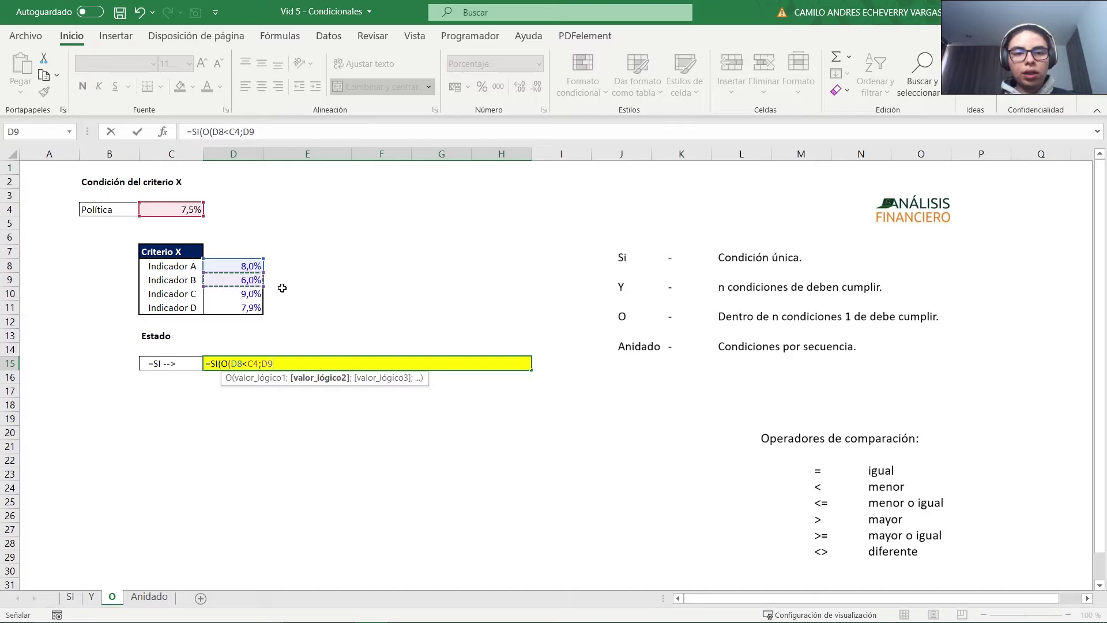
text(<)
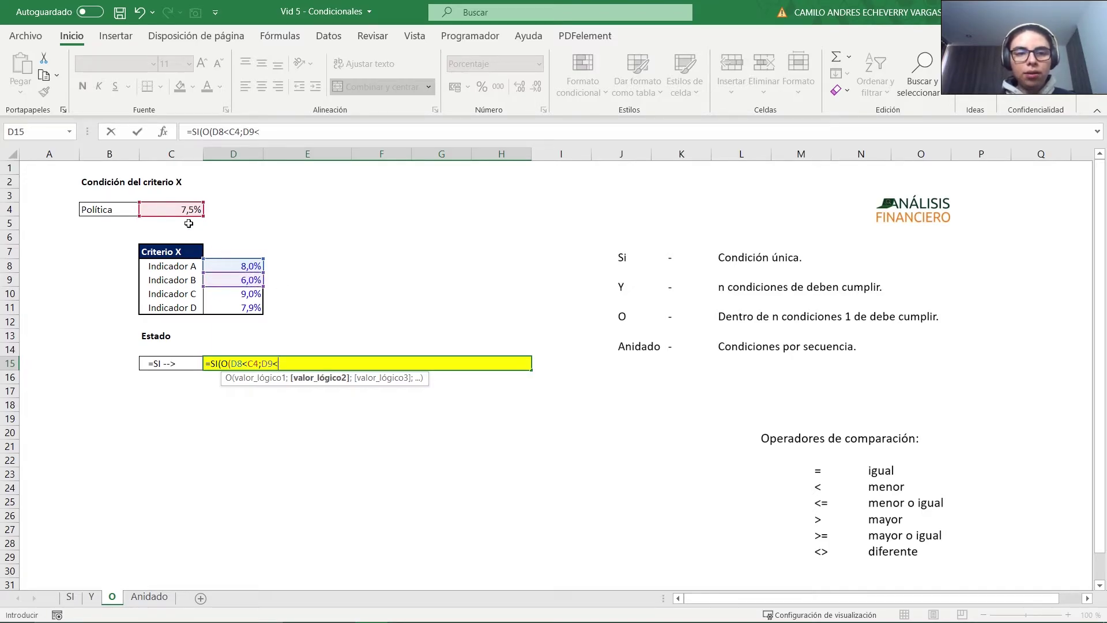
click(178, 208)
text(;)
Add D10<C4 and D11<C4 as the third and fourth conditions, and close the O function.
click(227, 294)
text(<)
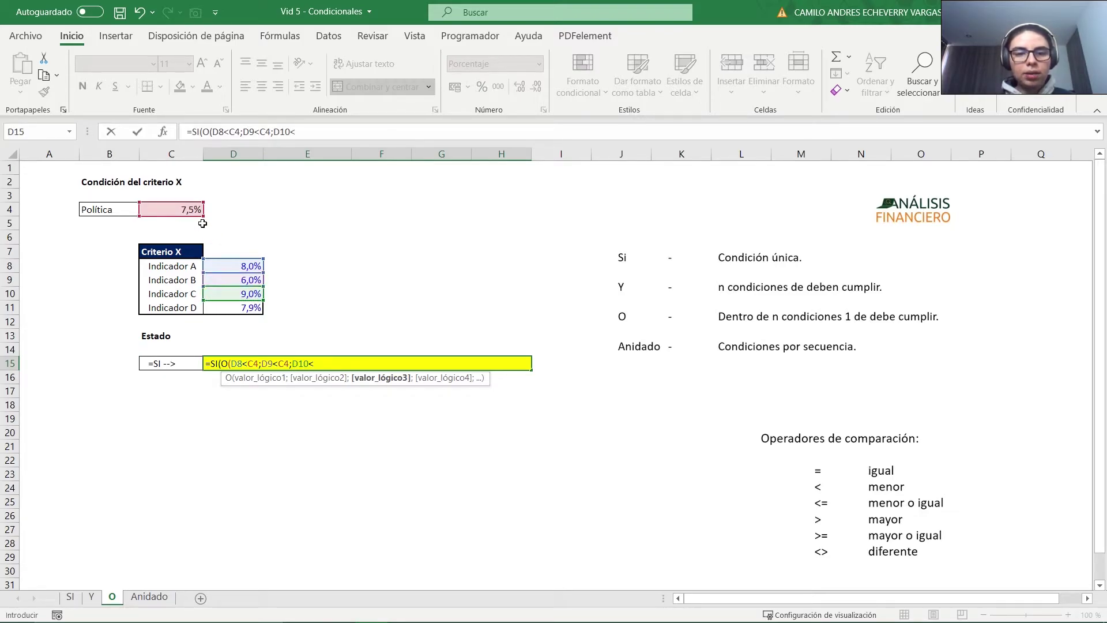
click(188, 209)
text(;)
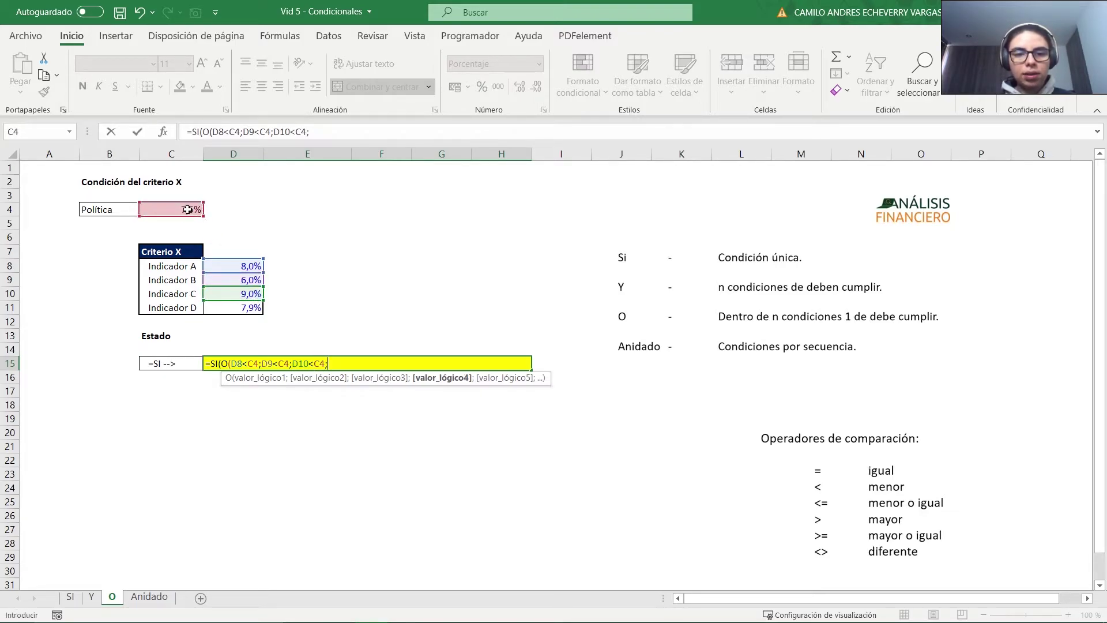
click(219, 309)
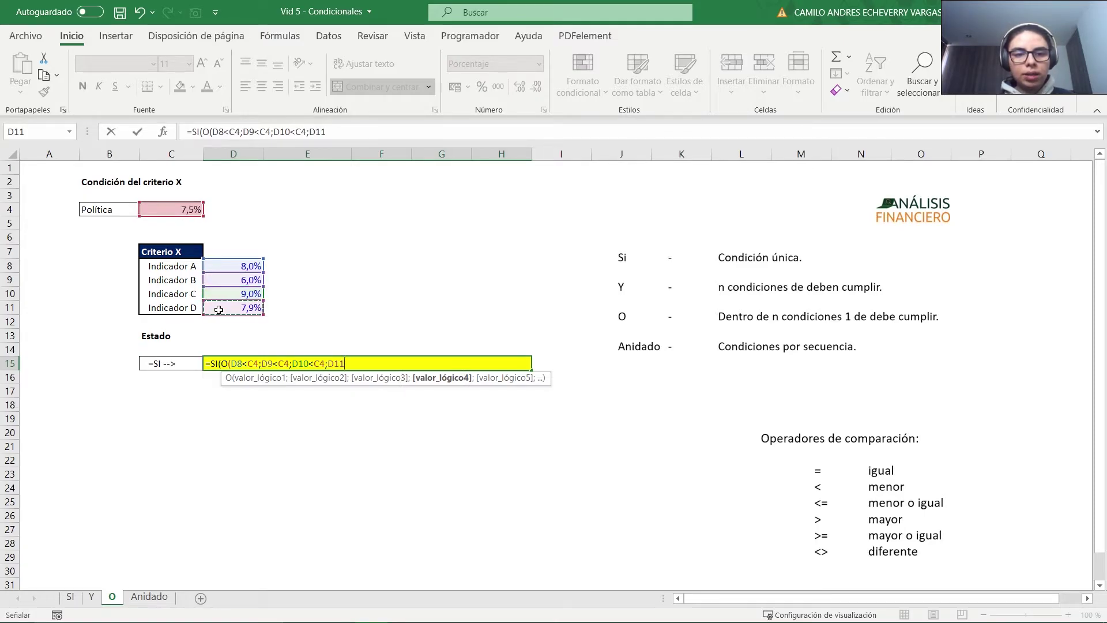
text(<)
click(183, 210)
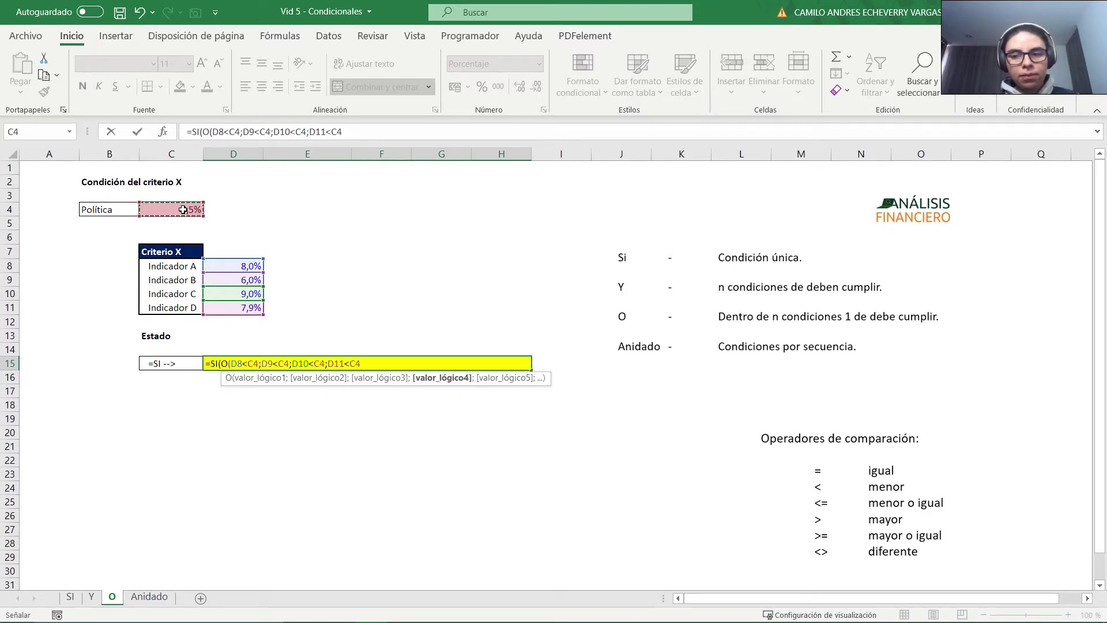
text())
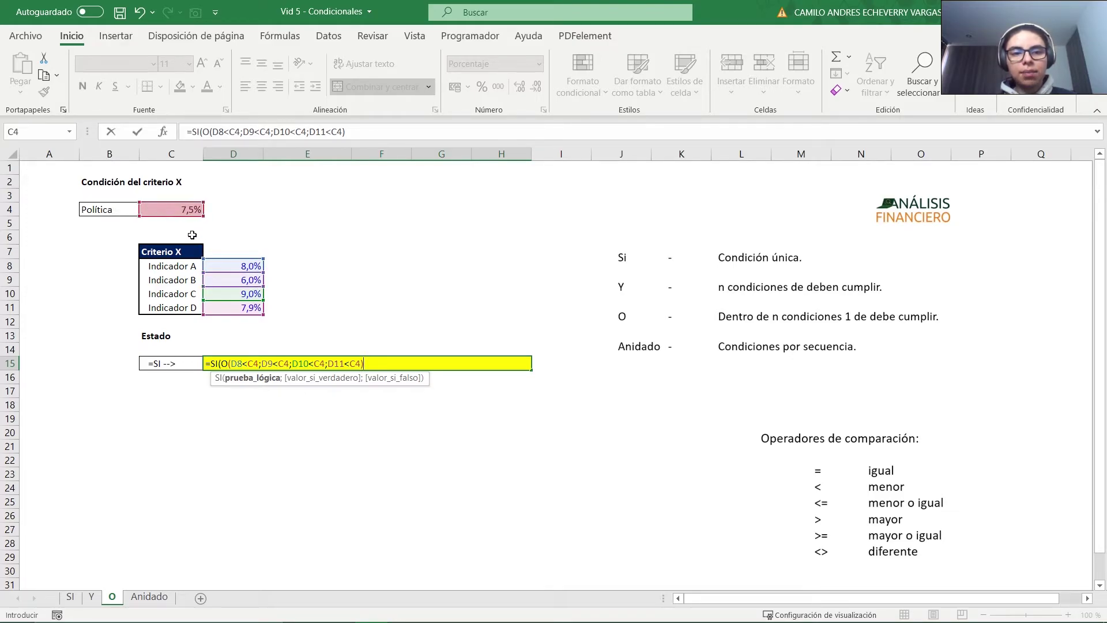
Finish the SI formula with "Alerta" as the value if true and "Bien" as the value if false.
text(;)
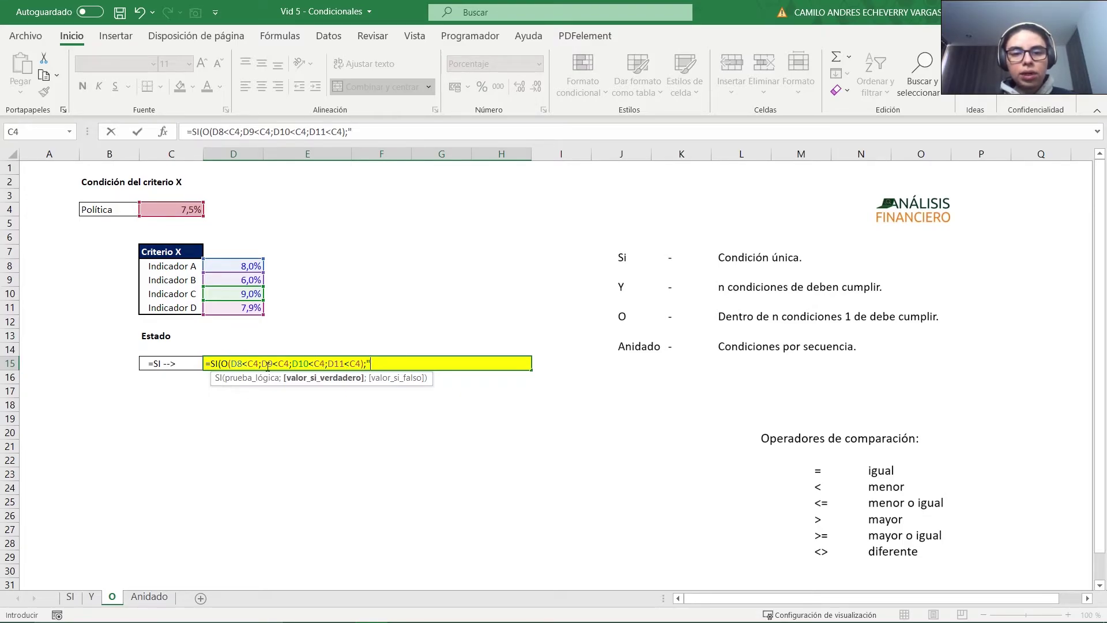
text("Alerta)
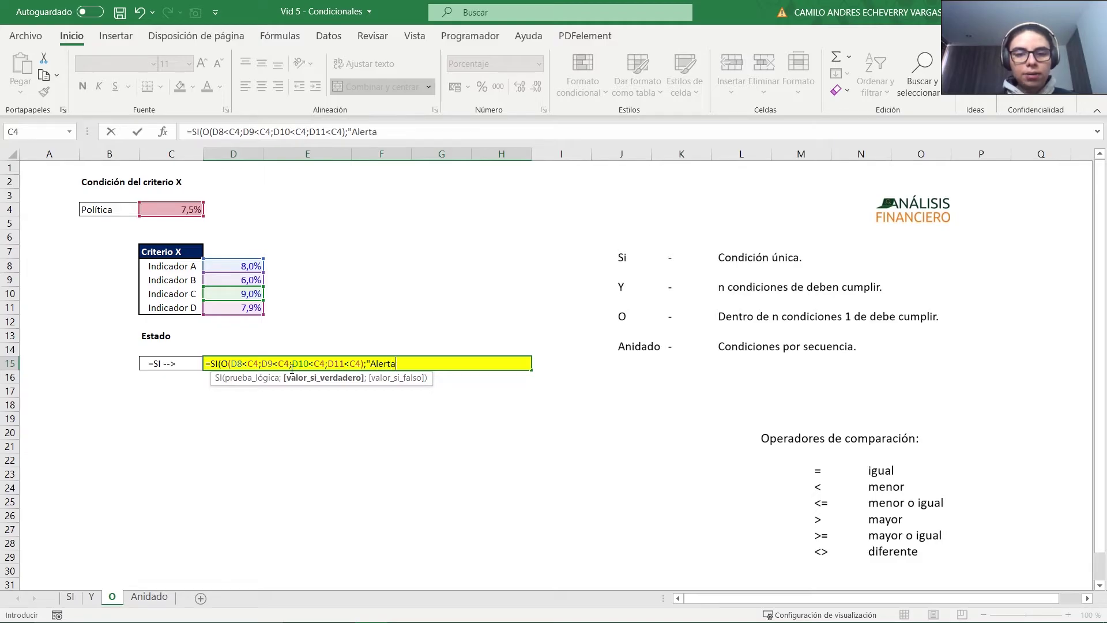
text(";)
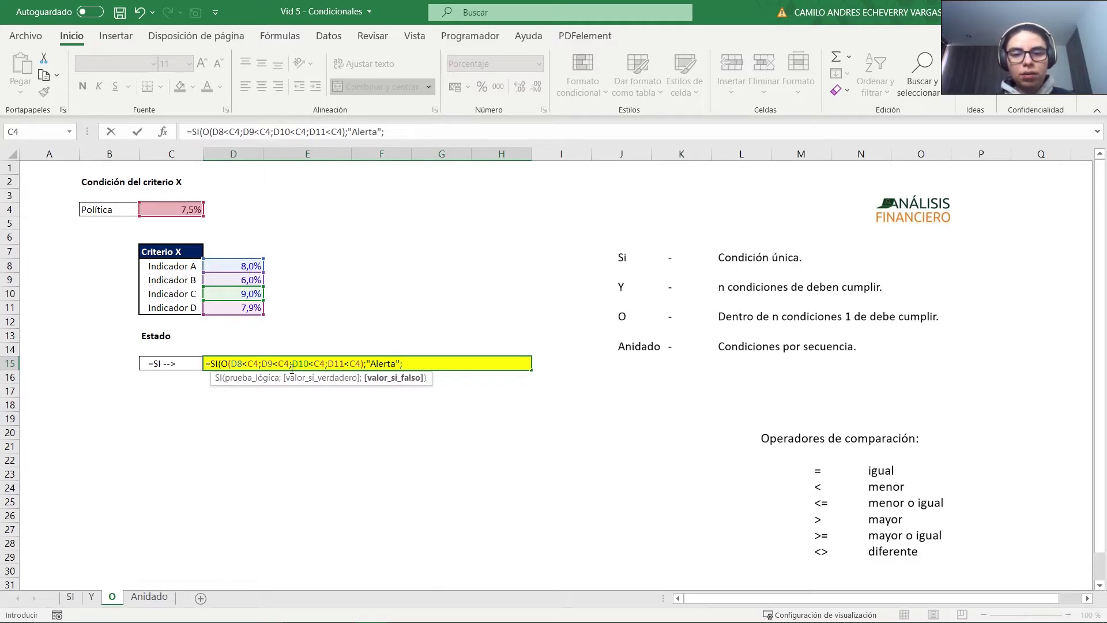
text("Bien)
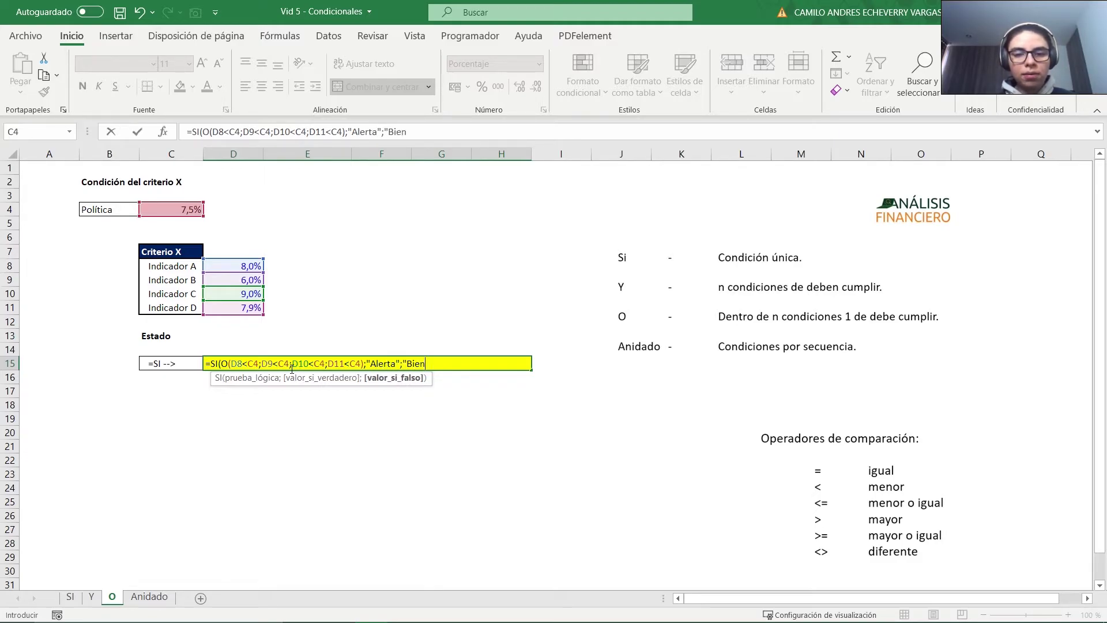
text("))
key(ctrl+Return)
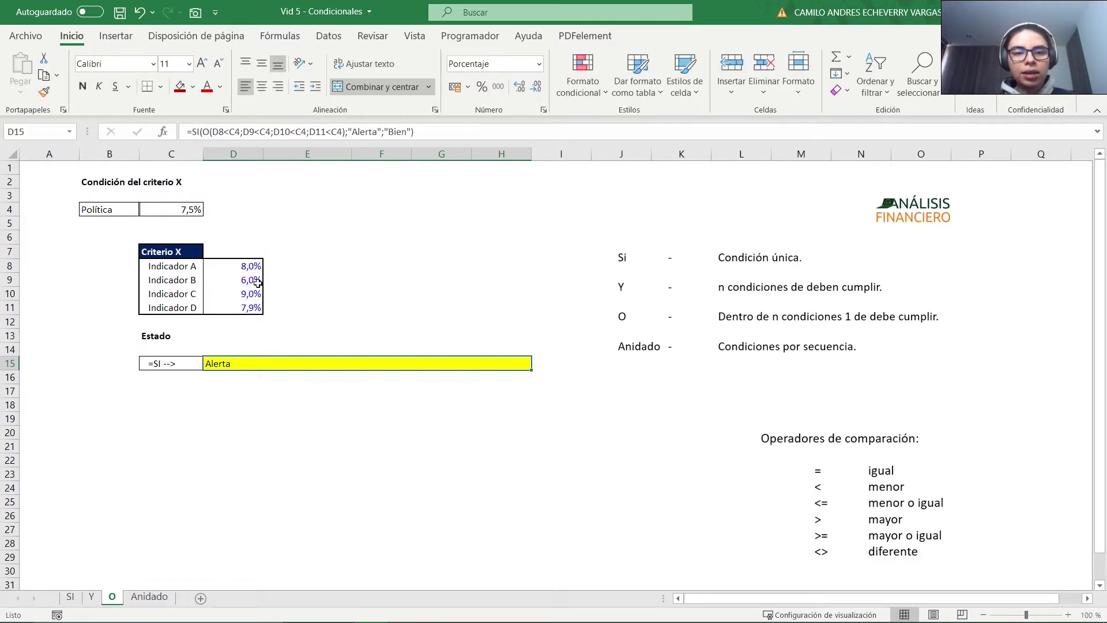
Review the indicator values in D8:D11 and set Indicador B in D9 to 8%.
click(232, 281)
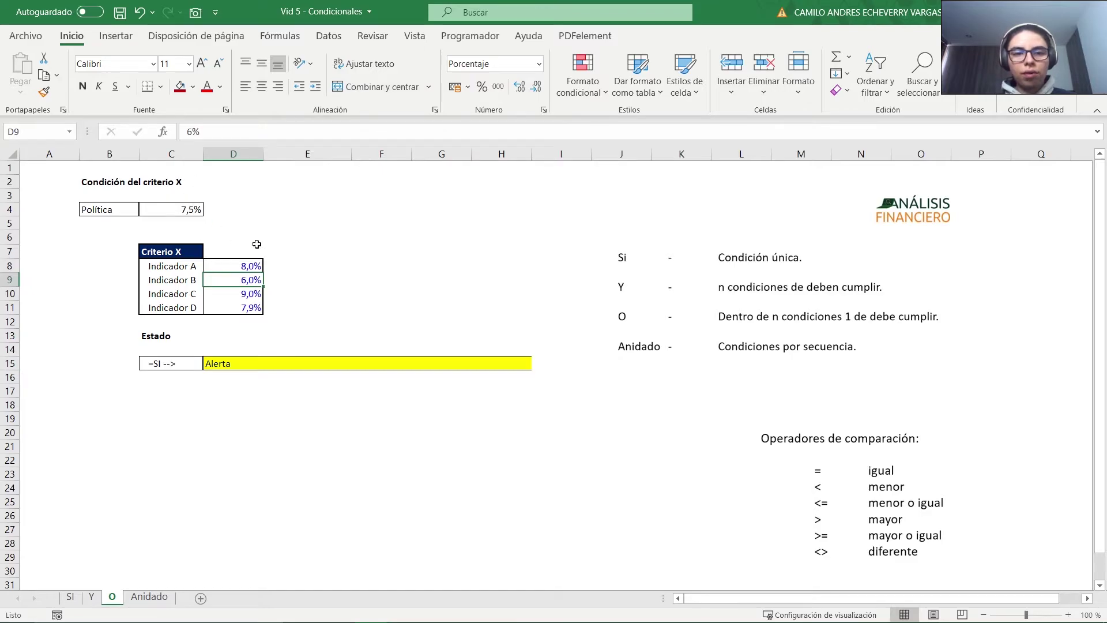
drag(239, 266, 215, 312)
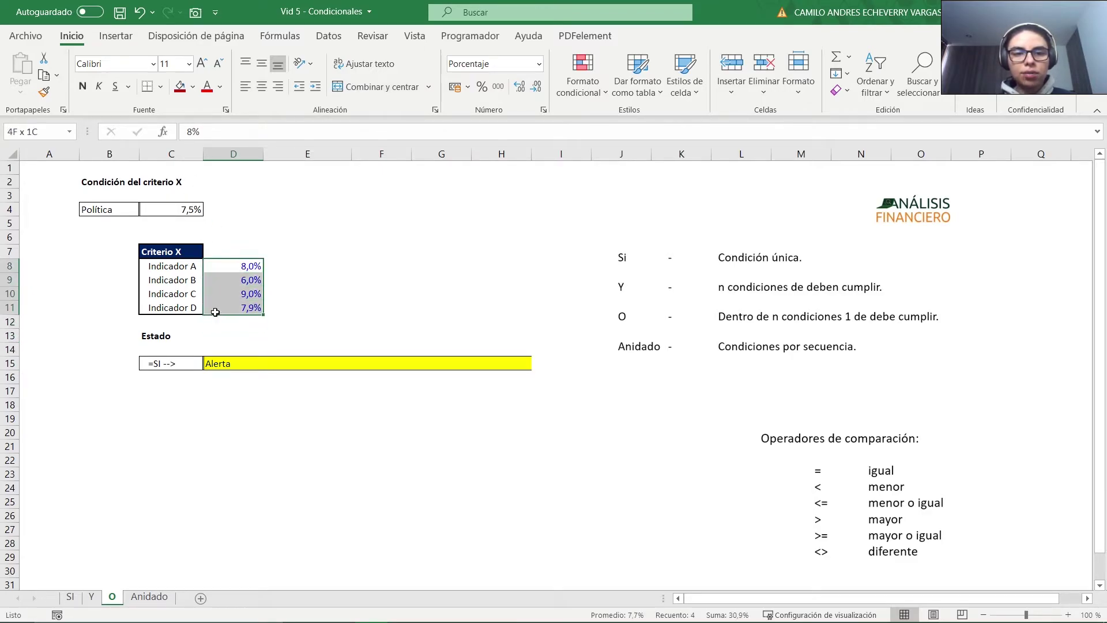
click(219, 275)
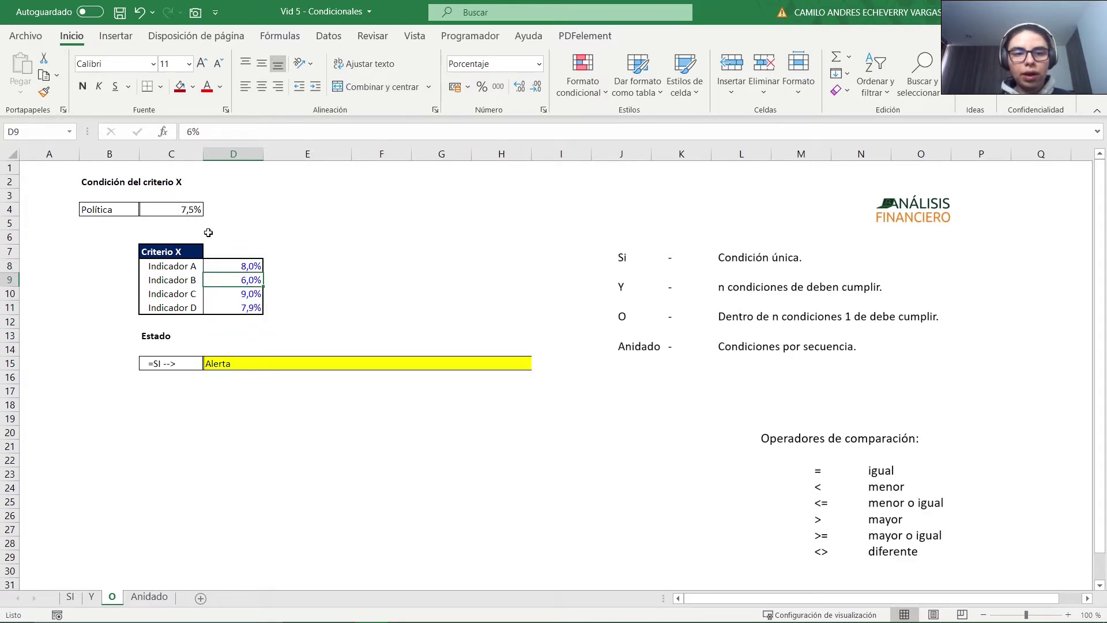
text(8)
key(Return)
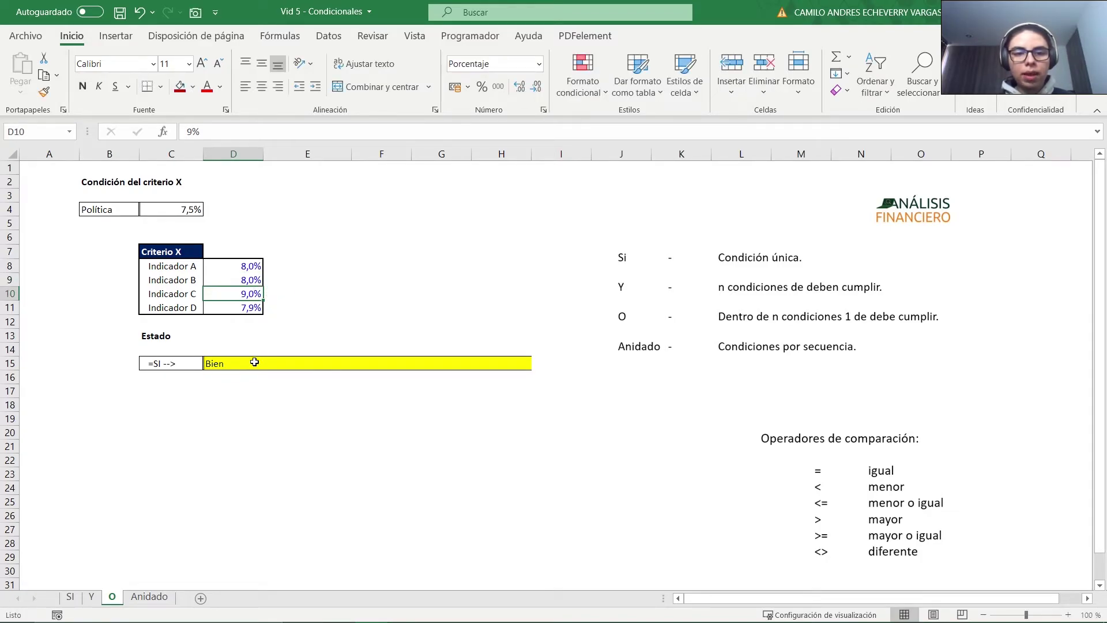
Set Indicador C in D10 to 5% and check the Estado formula in D15 against the Política.
click(240, 281)
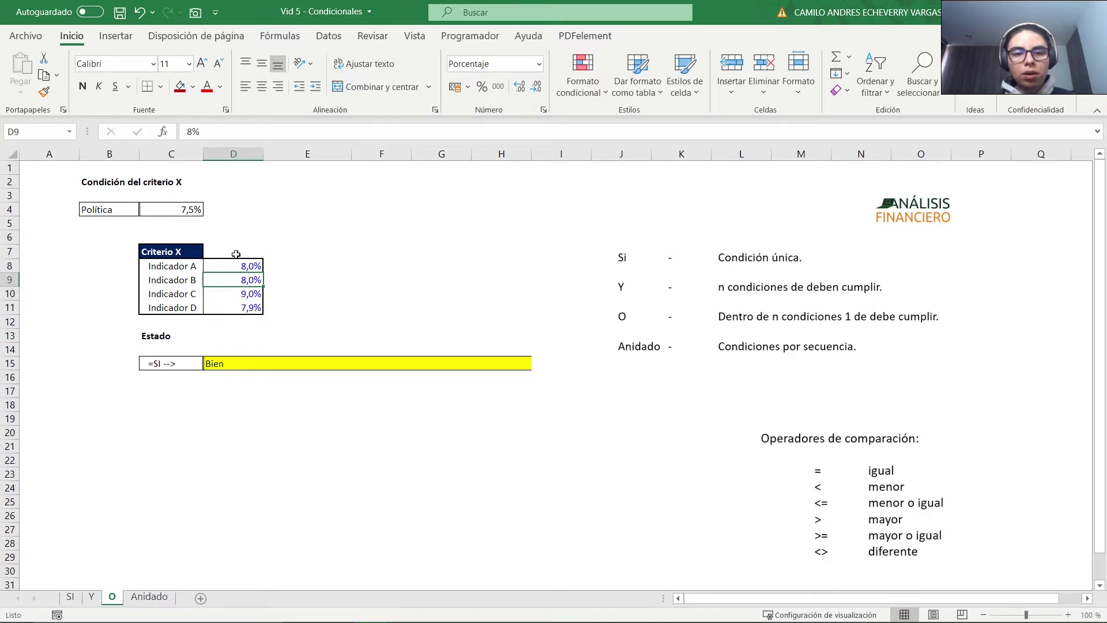
drag(236, 267, 243, 308)
click(236, 361)
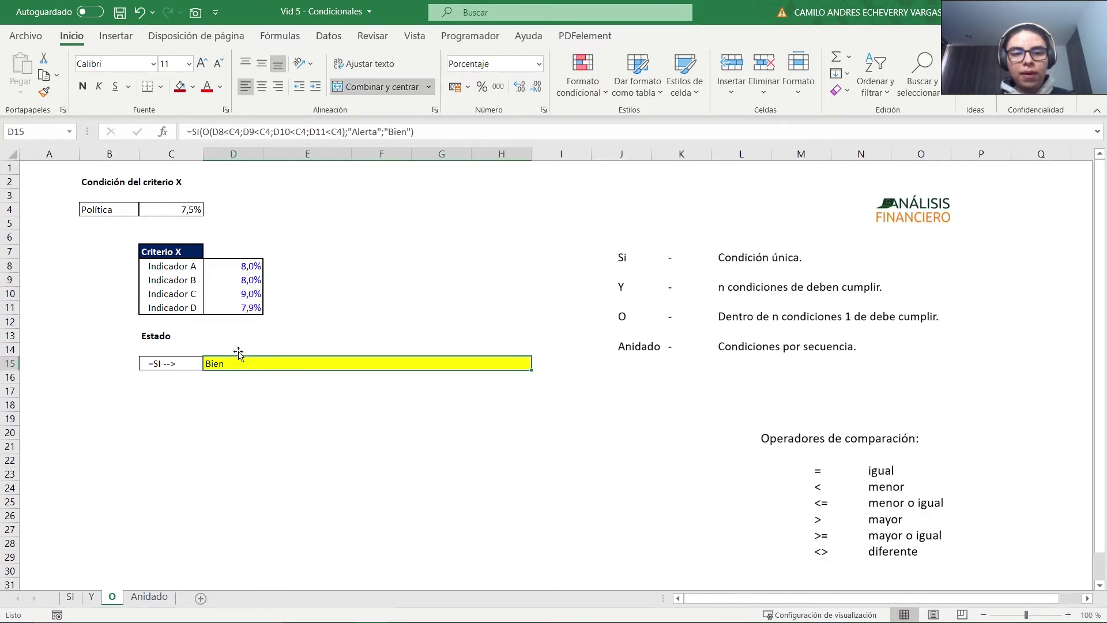
click(245, 294)
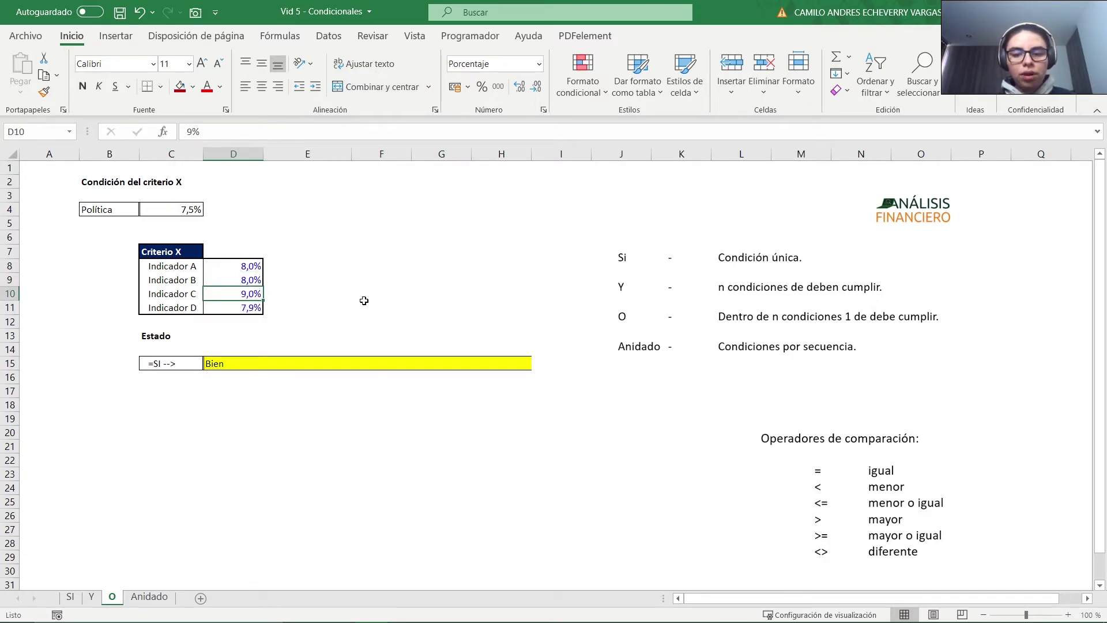
text(5)
key(Return)
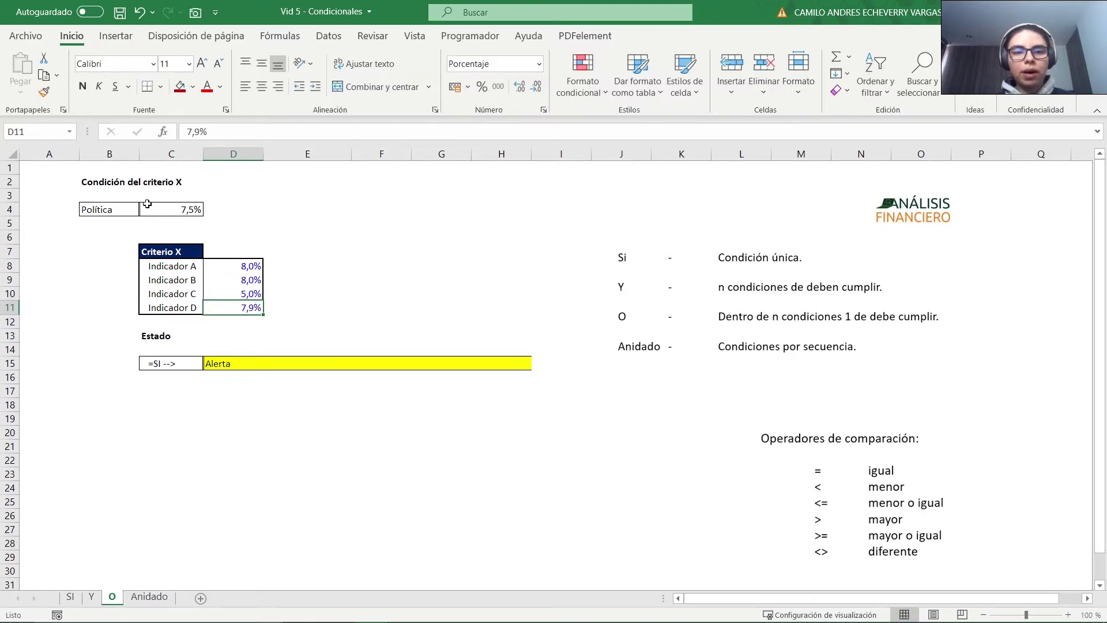
click(148, 204)
click(240, 365)
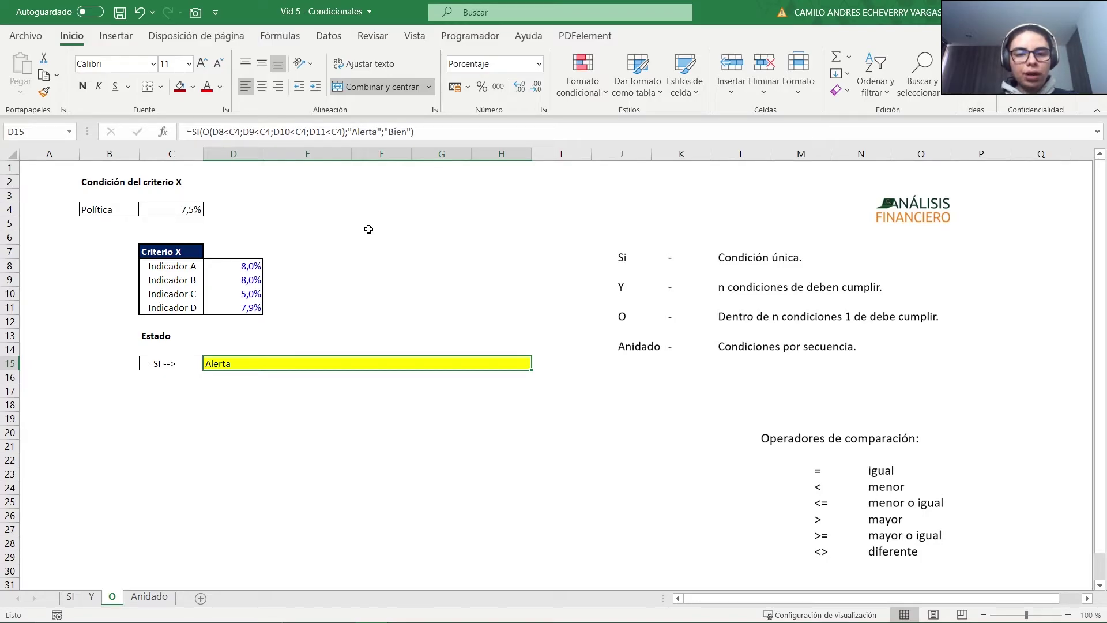
Return to cell A1, switch to the Anidado sheet, and examine the Ranking labels in B16:B20.
key(ctrl+Home)
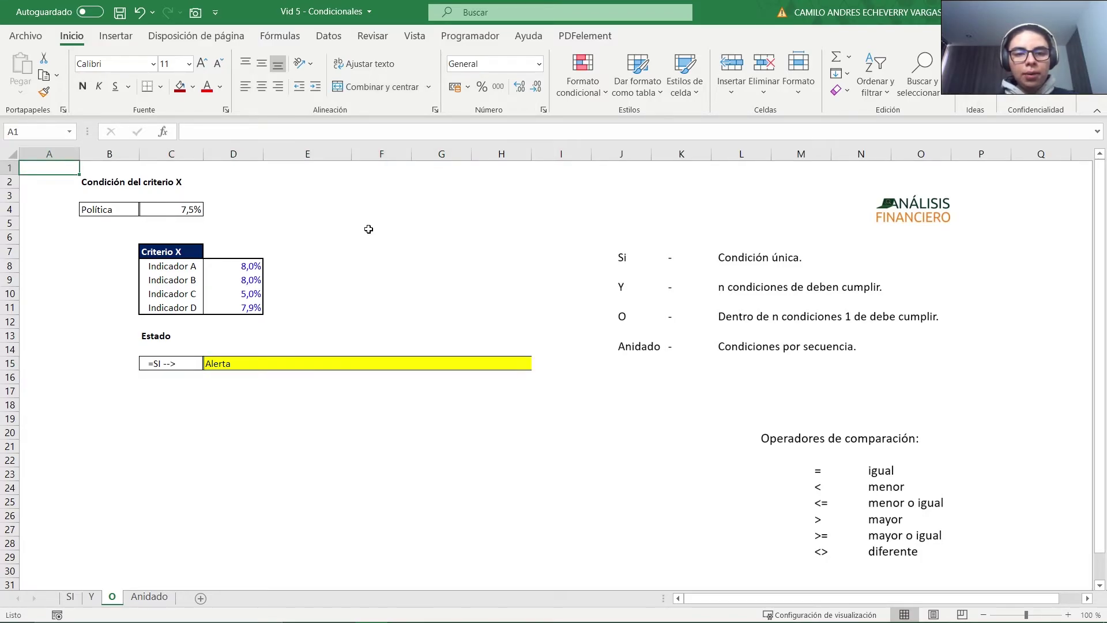
key(ctrl+Page_Down)
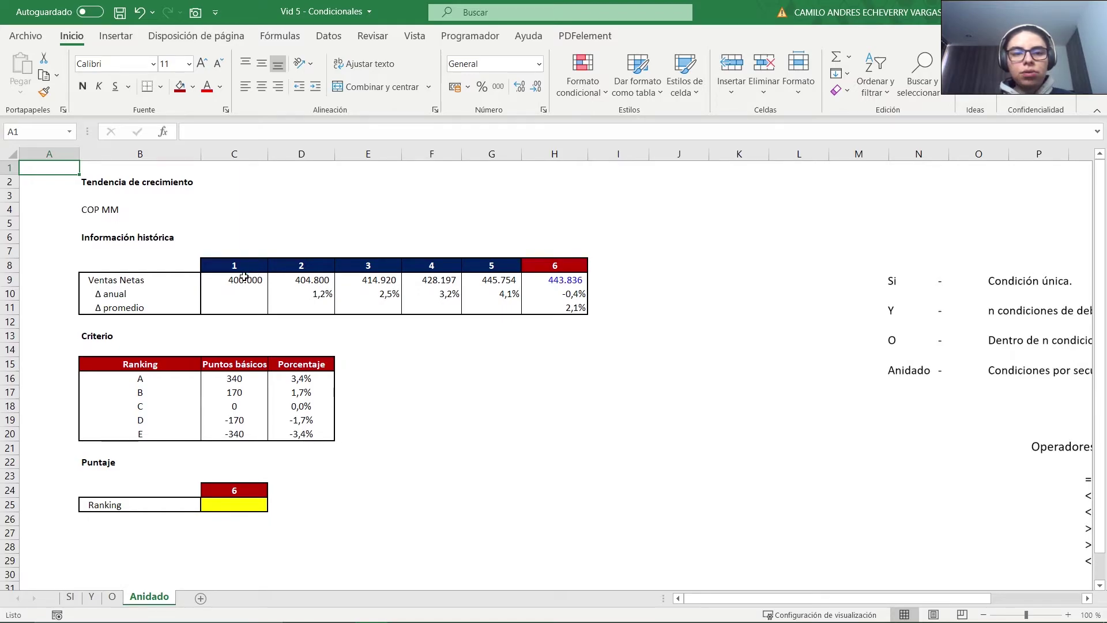
drag(173, 385, 168, 434)
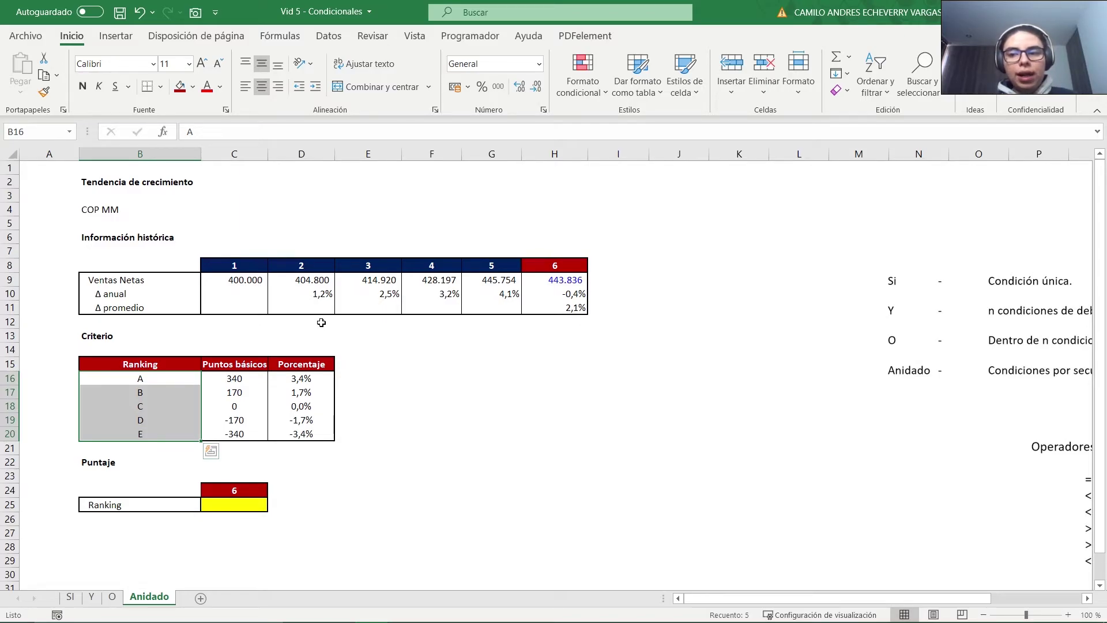
Move the condition-types picture and the Operadores de comparación picture together closer to the tables, starting near column J.
click(842, 318)
click(913, 320)
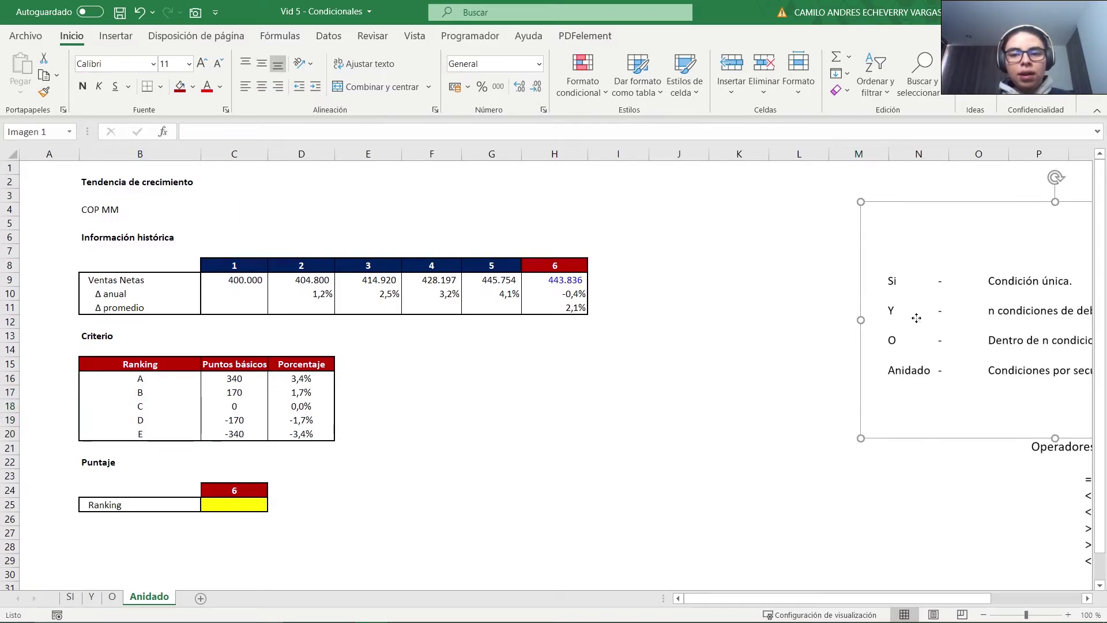
ctrl+click(1050, 467)
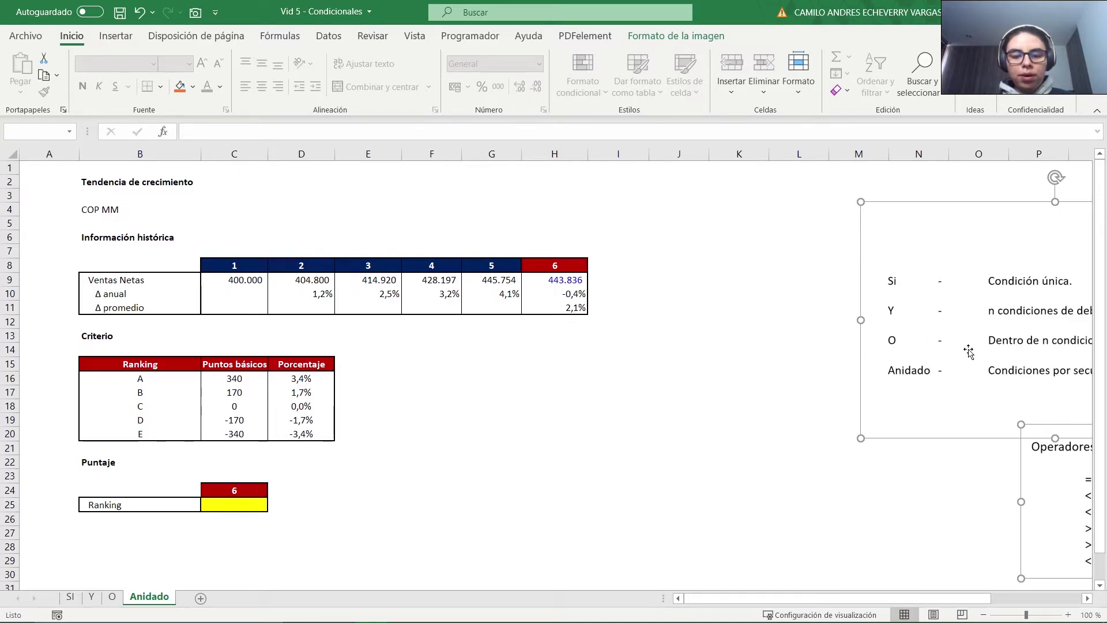
drag(969, 349, 770, 344)
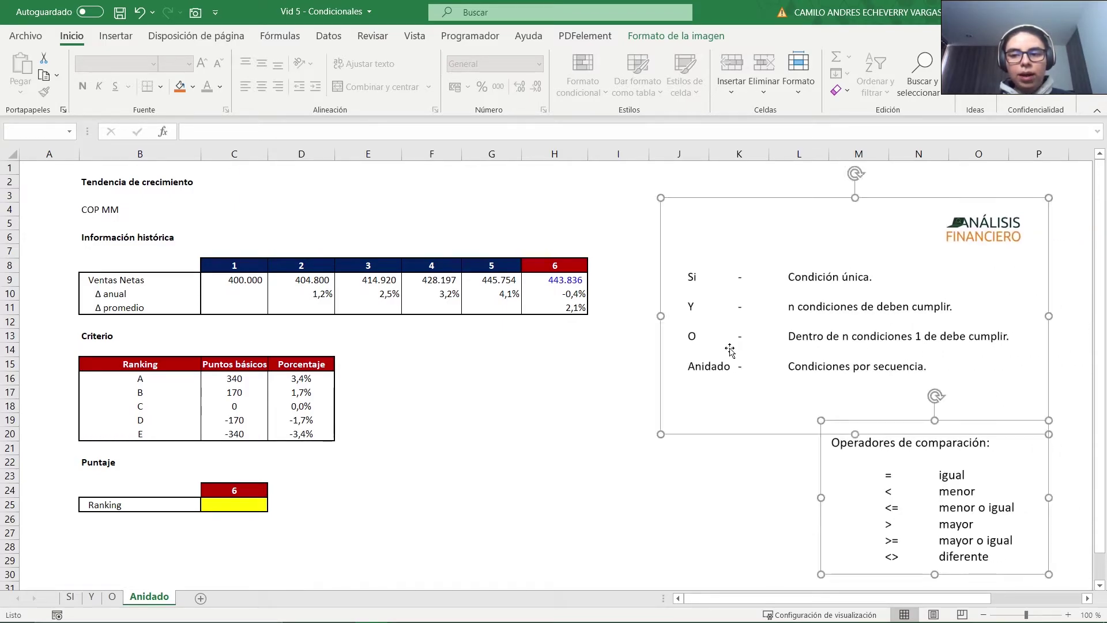
click(585, 350)
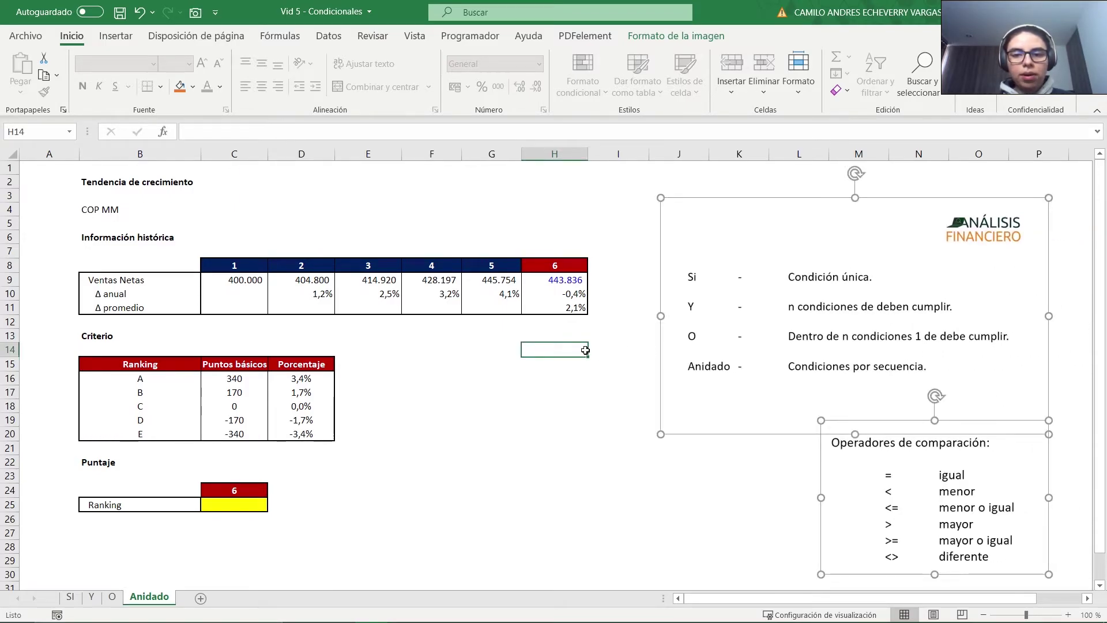
Examine the period headers, the Δ anual values in D10:G10, and the period 6 Ventas Netas and Δ anual cells.
click(541, 277)
drag(242, 266, 485, 265)
drag(318, 293, 514, 290)
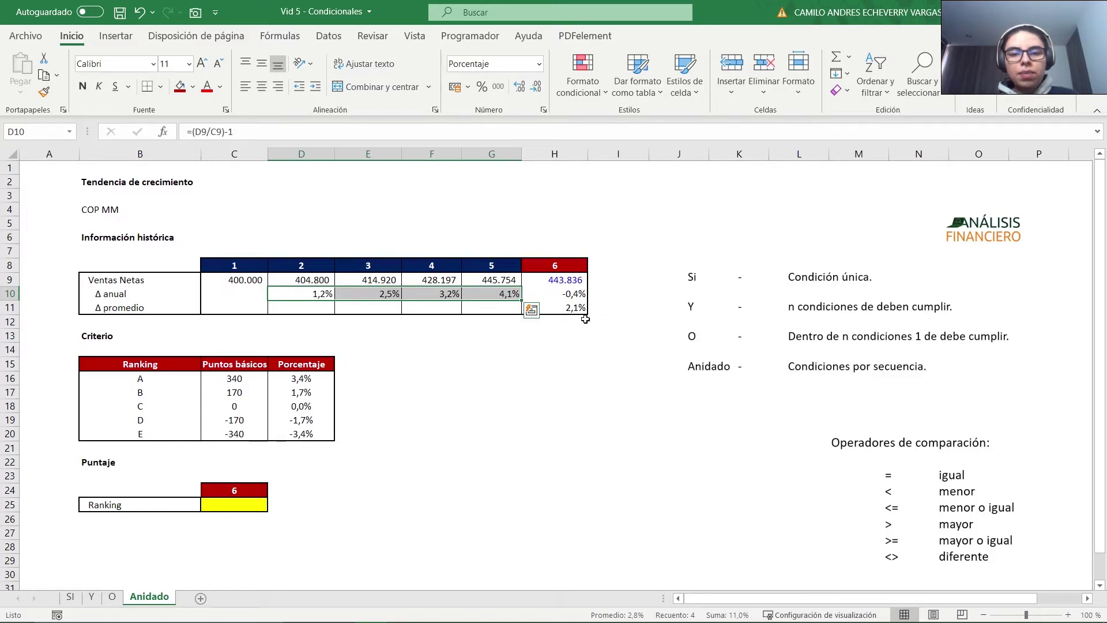
click(561, 270)
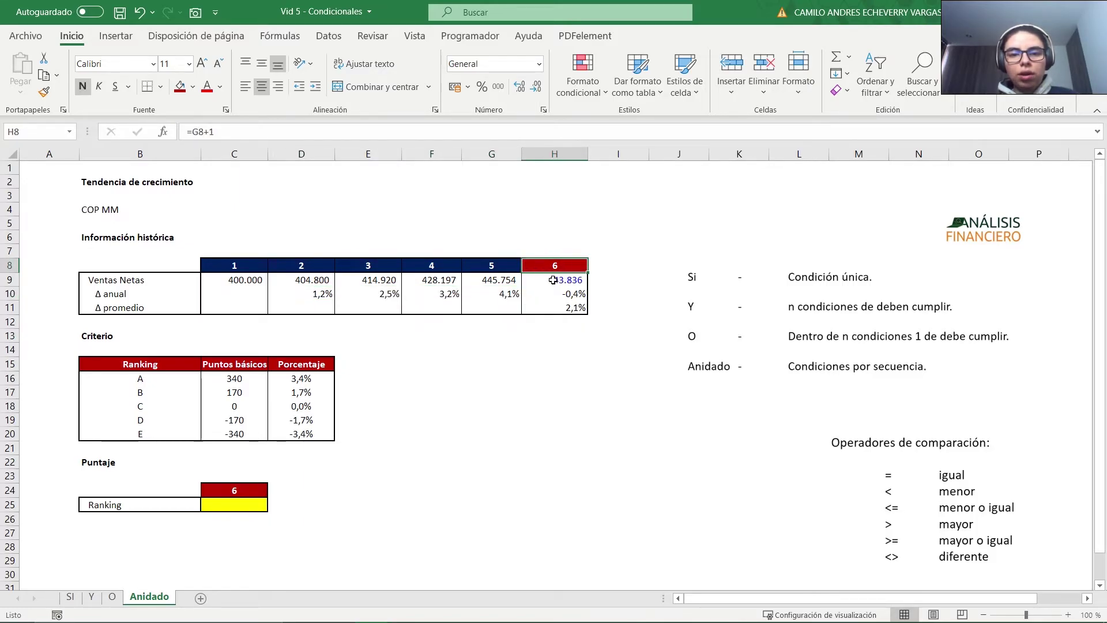
click(552, 280)
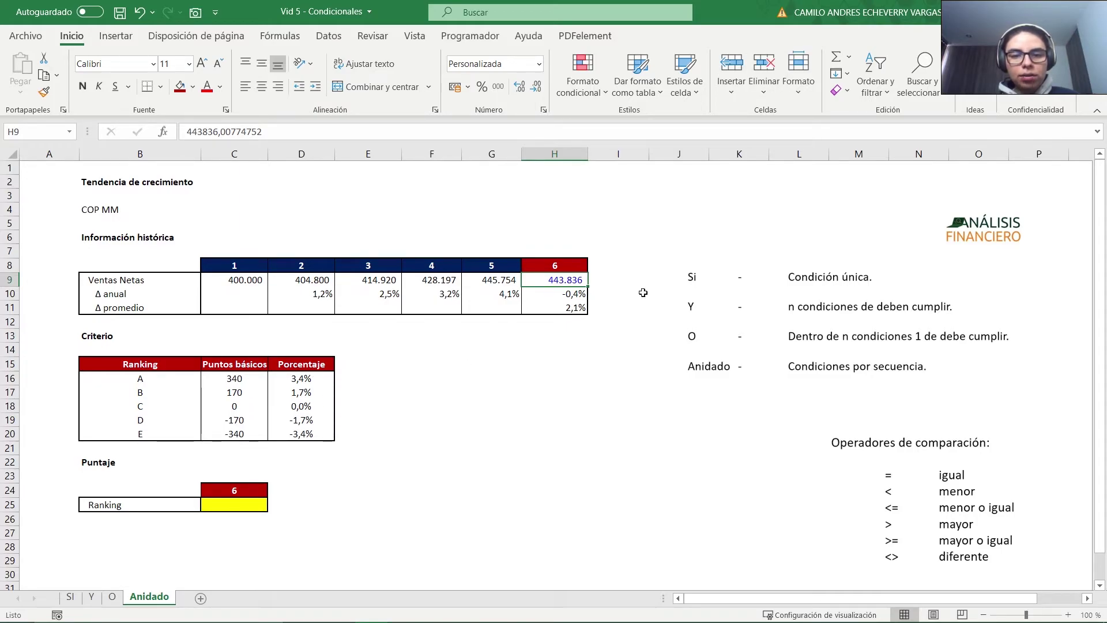
click(562, 295)
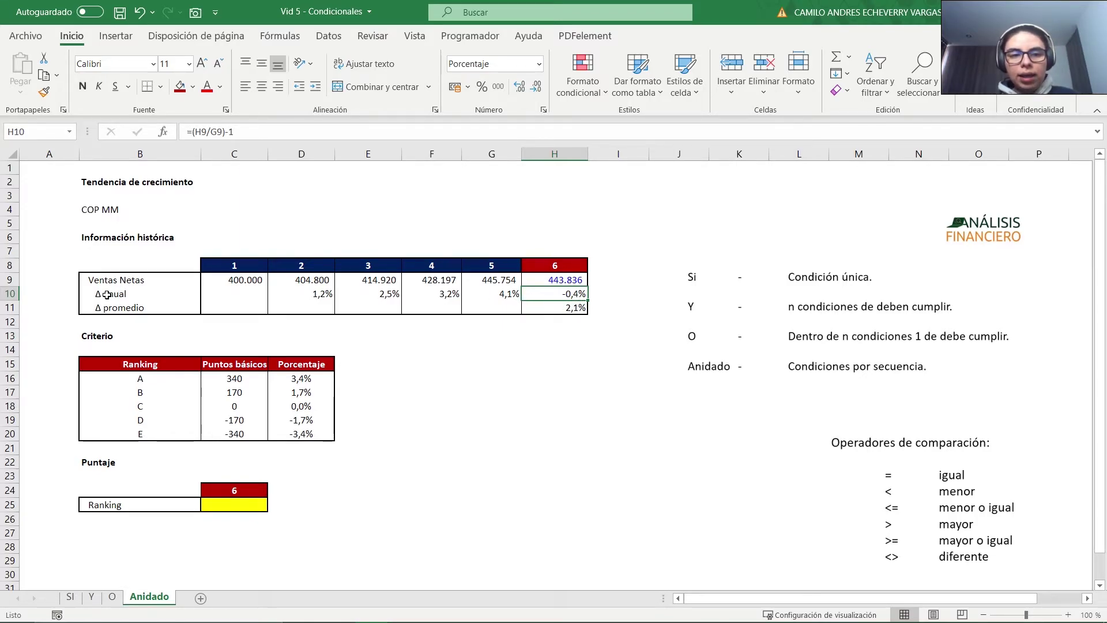
Examine the period 6 figures in H8:H11 and the Ranking, Puntos básicos and Porcentaje columns of the Criterio table.
drag(549, 264, 550, 307)
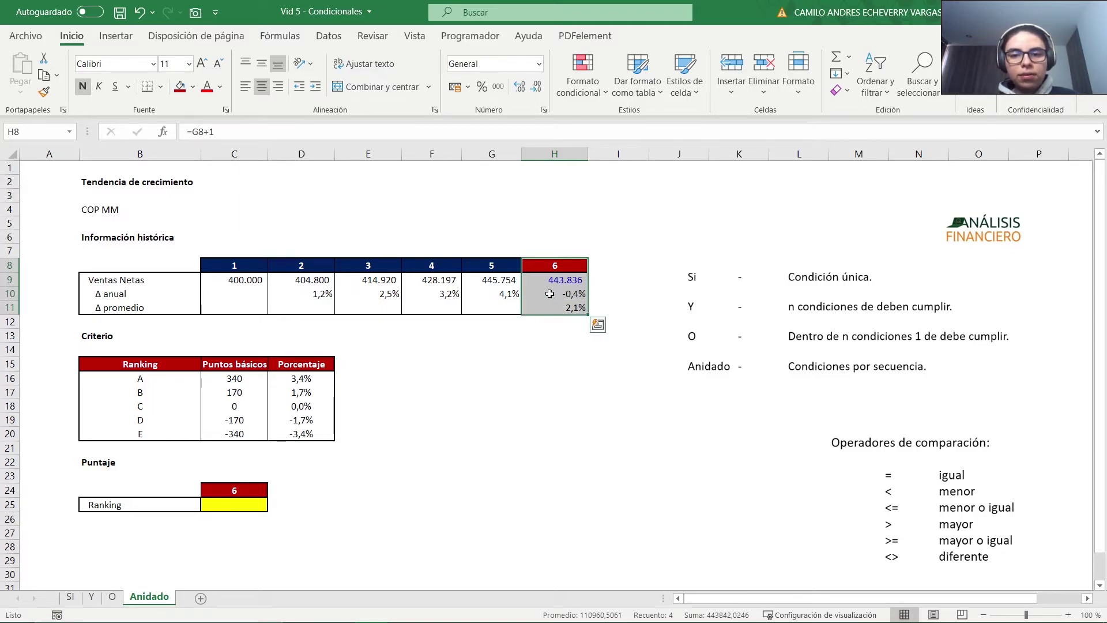
click(550, 295)
click(567, 309)
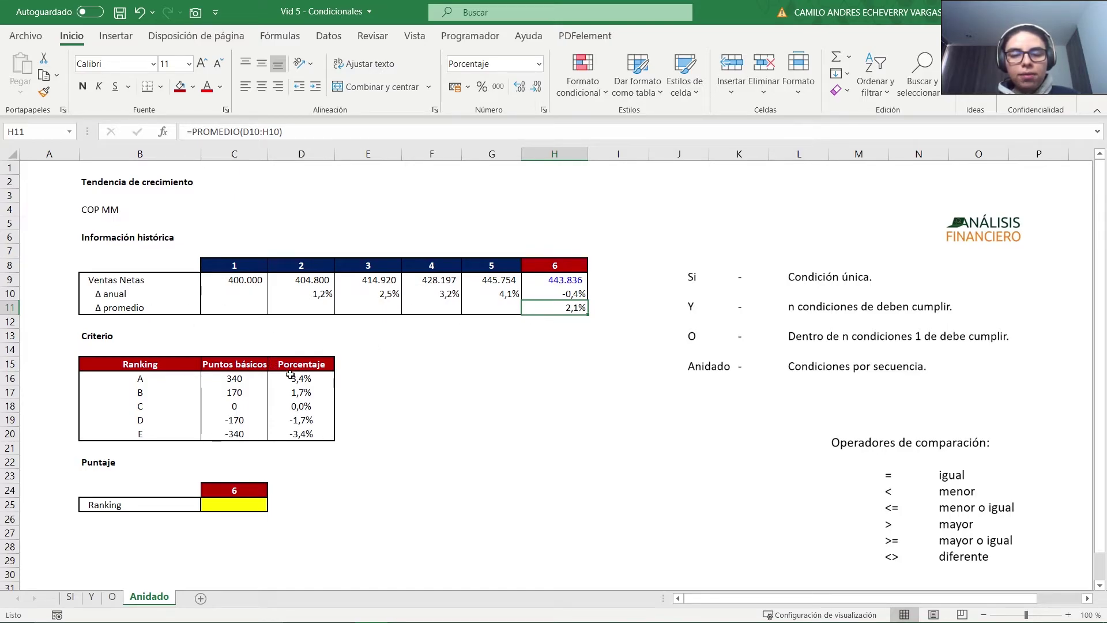
drag(167, 379, 179, 436)
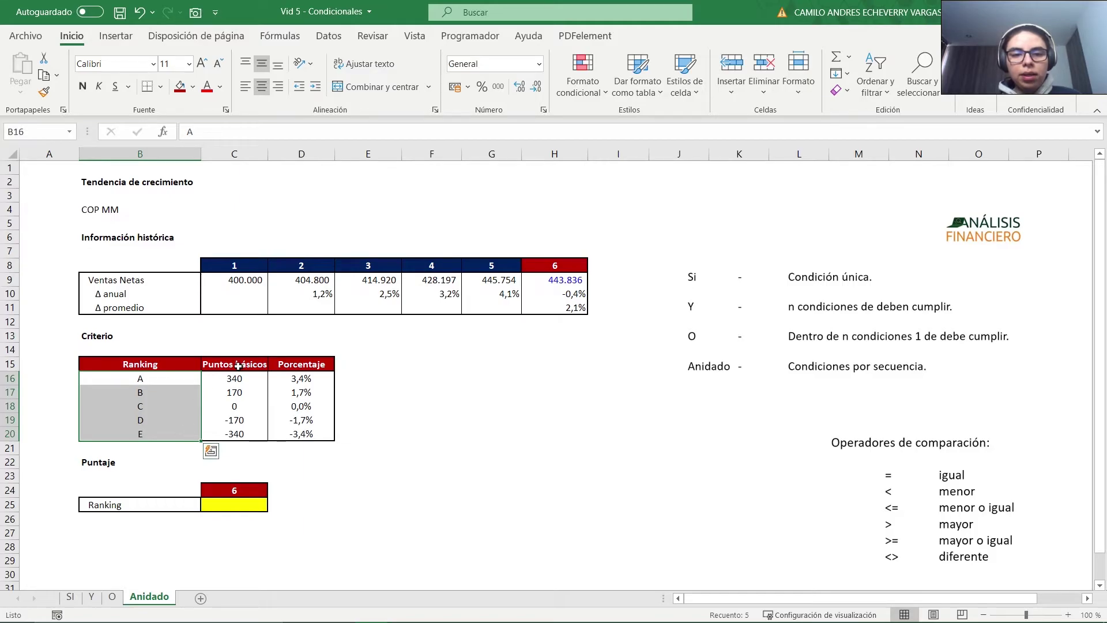
drag(305, 379, 302, 436)
drag(231, 378, 234, 434)
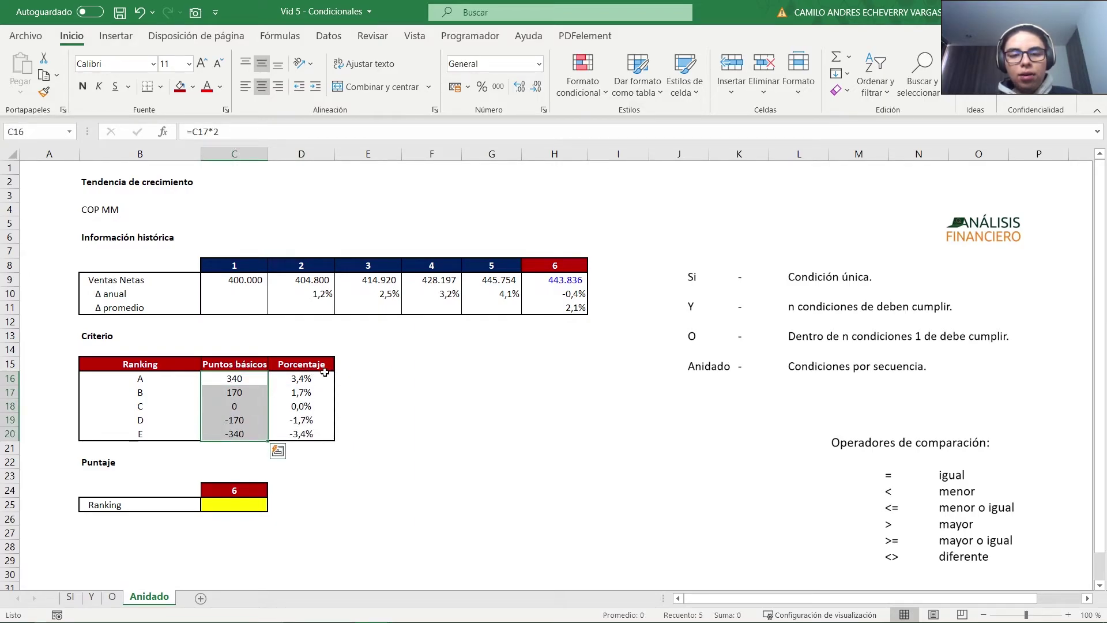
drag(319, 376, 308, 434)
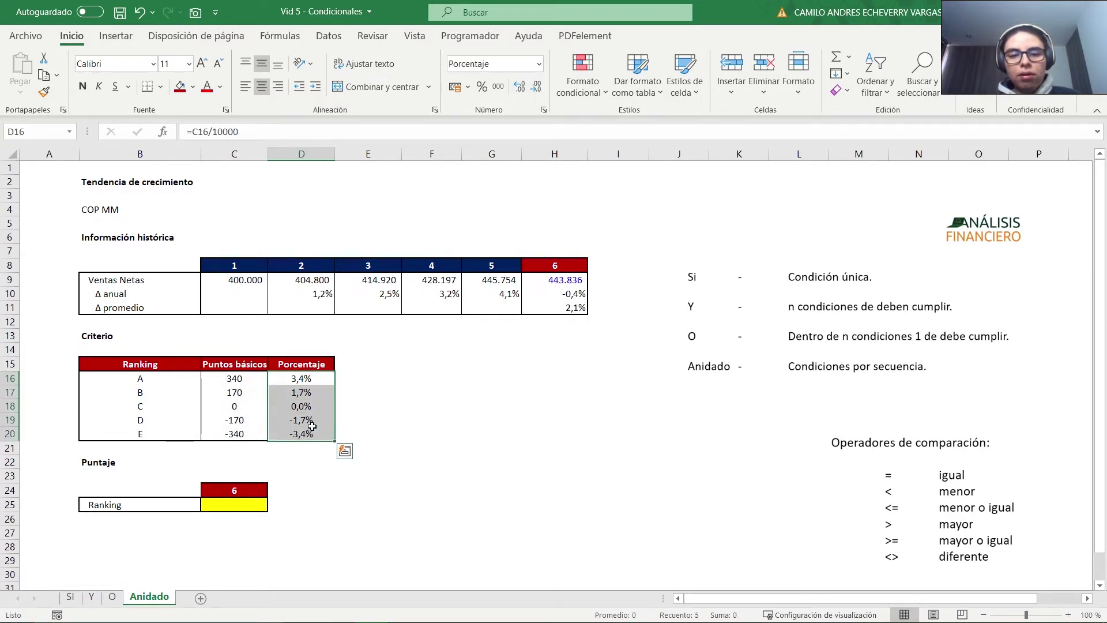
Start a SI formula in the Ranking cell C25 that returns "No" when H10<D20, ready for its false value.
click(243, 504)
text(=si)
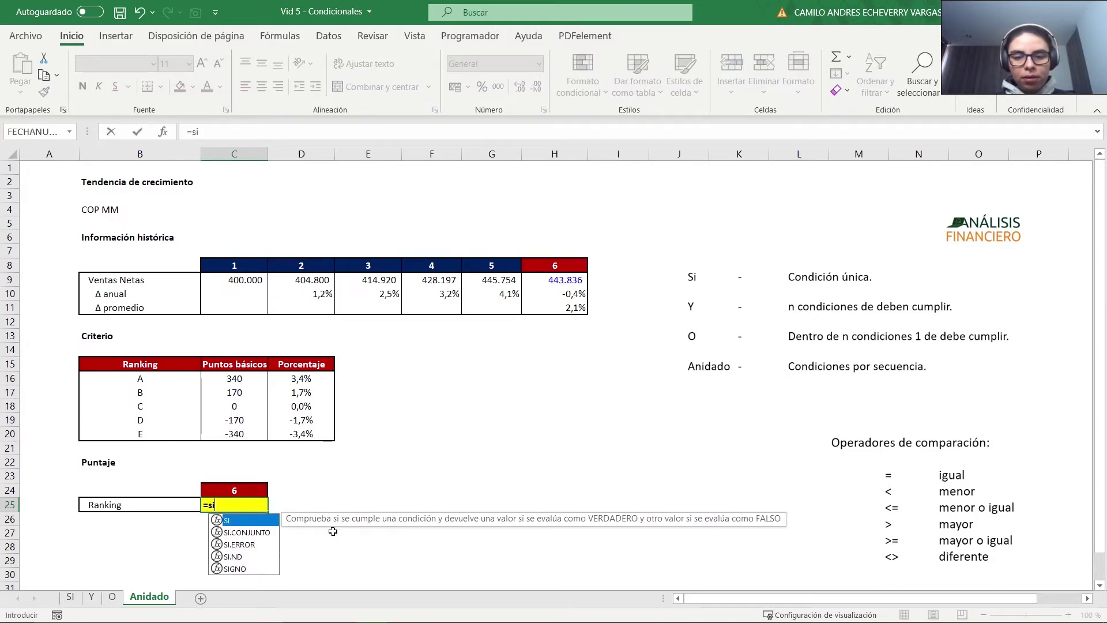
key(Tab)
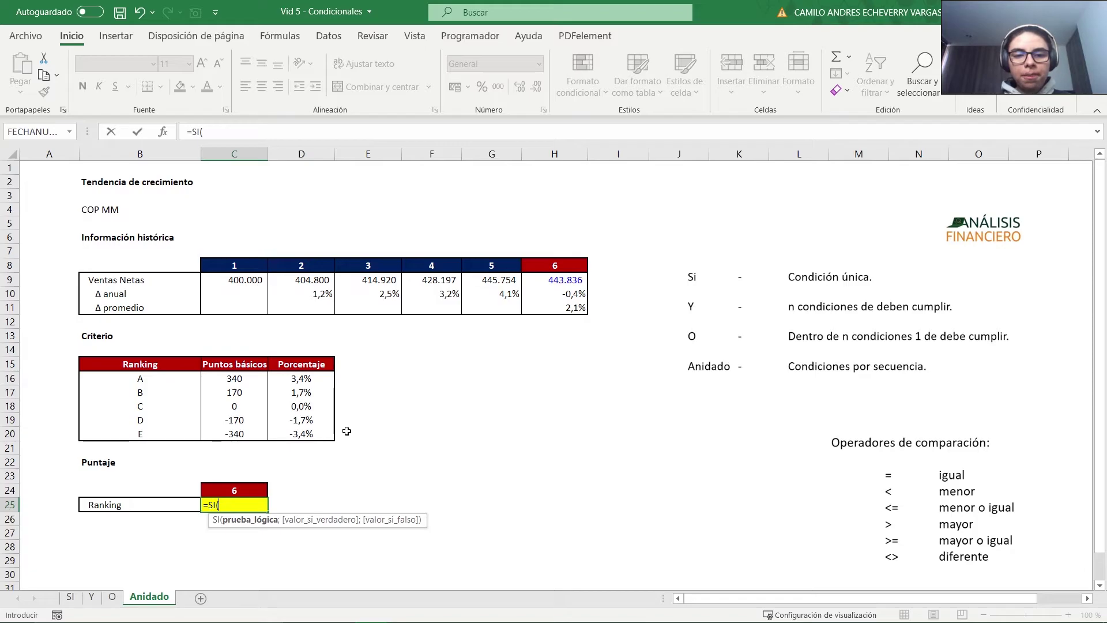
click(569, 295)
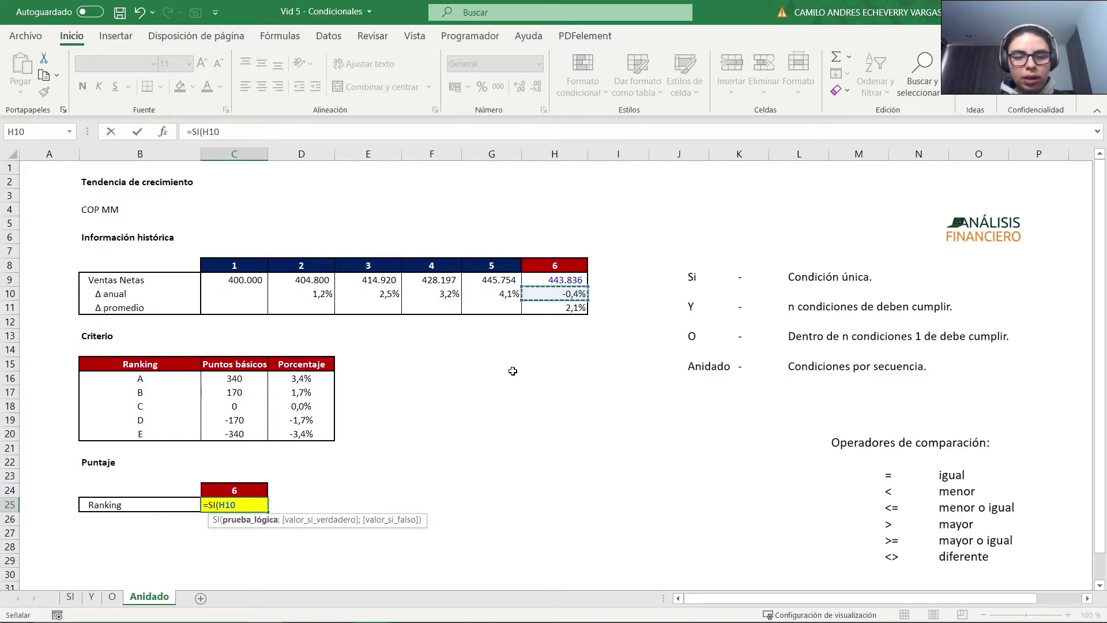
text(<)
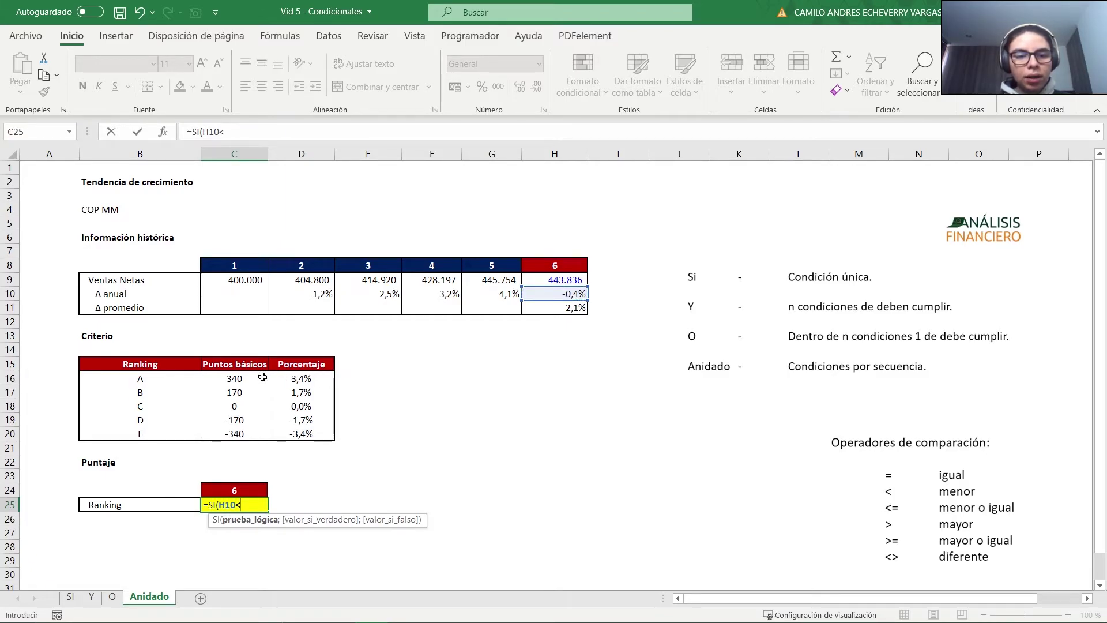
click(305, 435)
text(;)
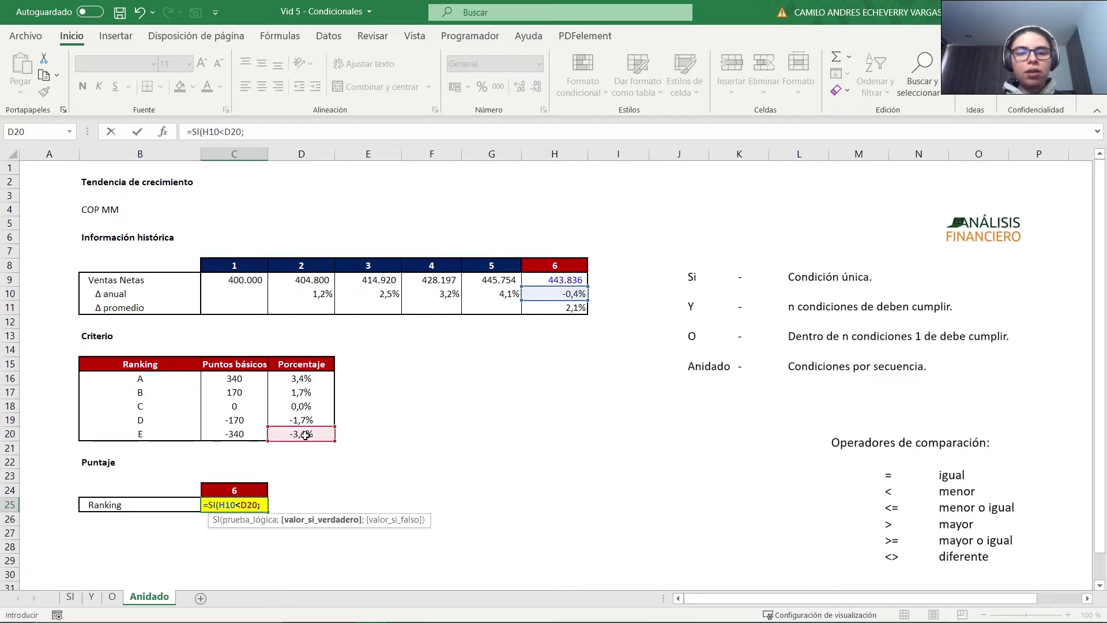
text(")
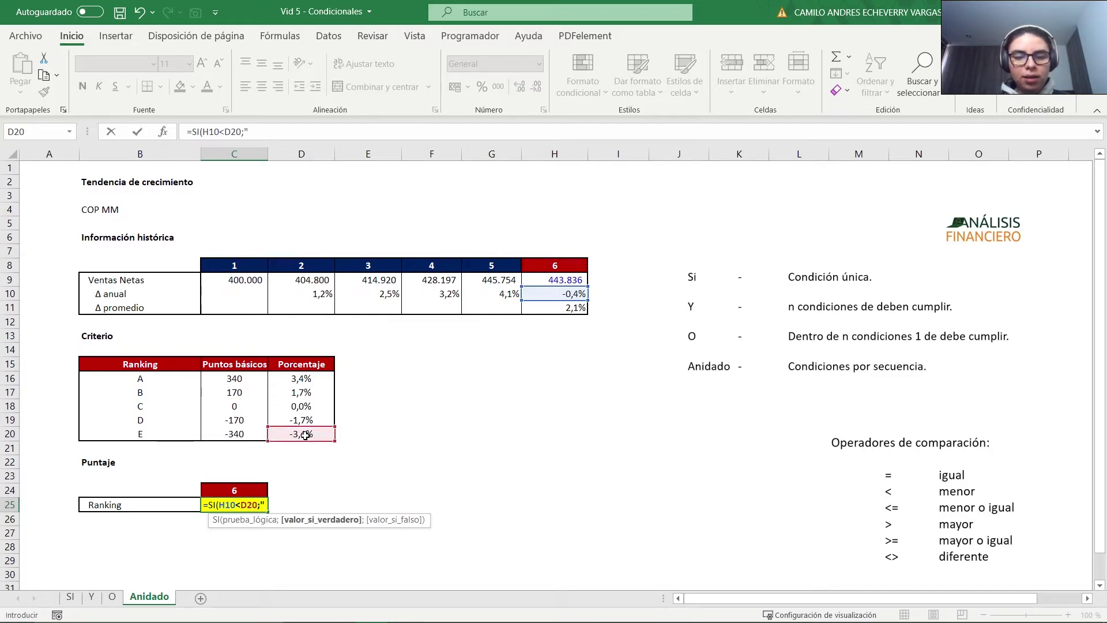
text(No";)
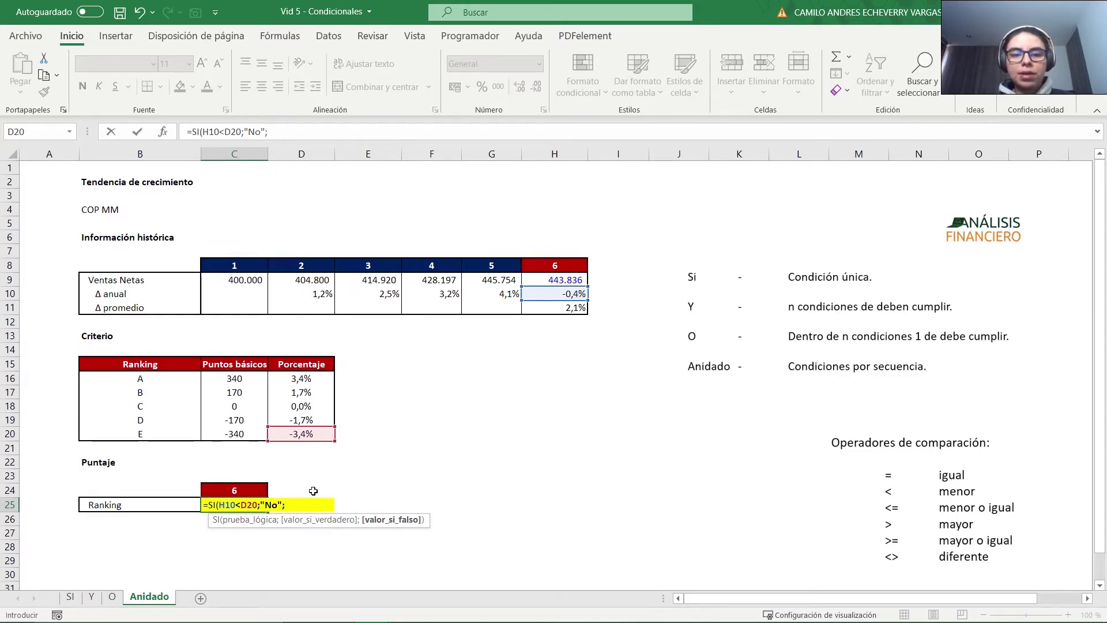
Nest a second SI as the false value of the C25 formula, returning B20 when H10<D19.
text(SI()
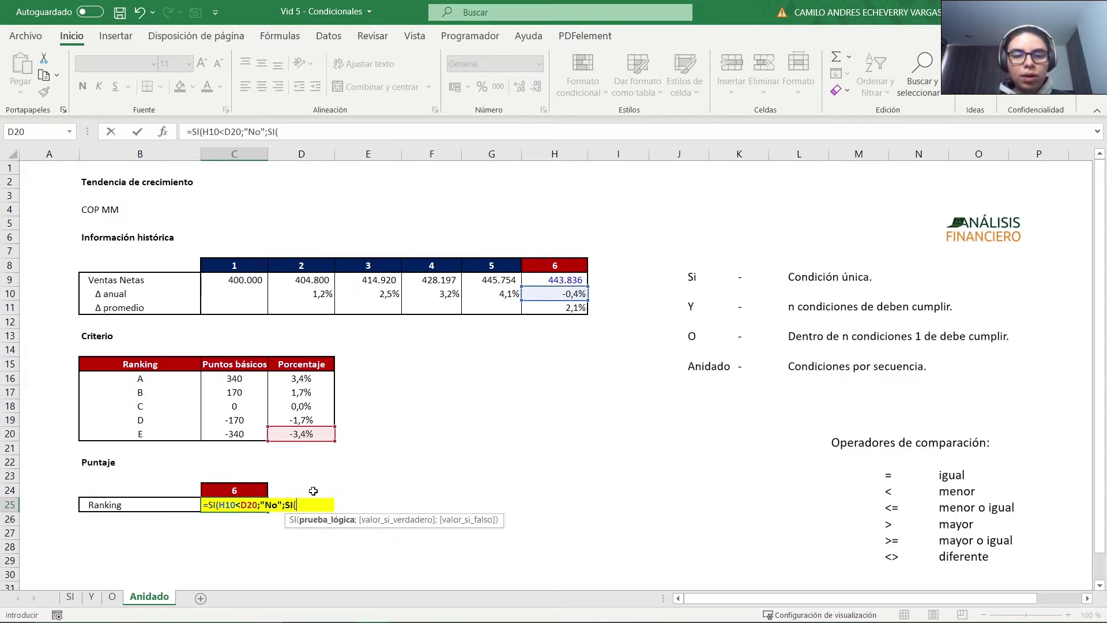
click(555, 294)
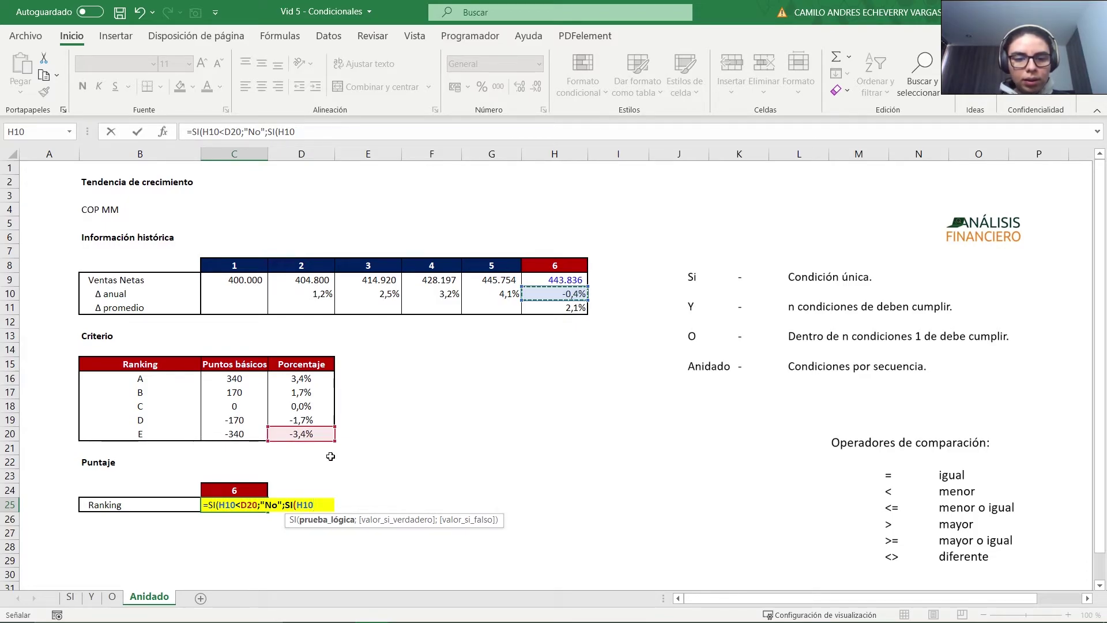
text(<)
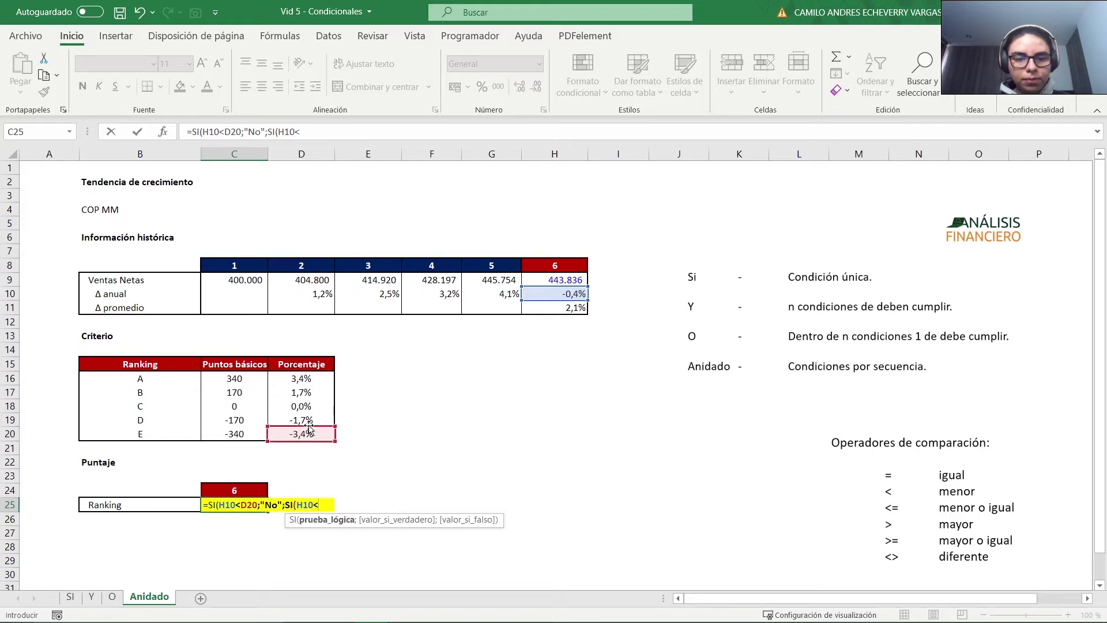
text(=)
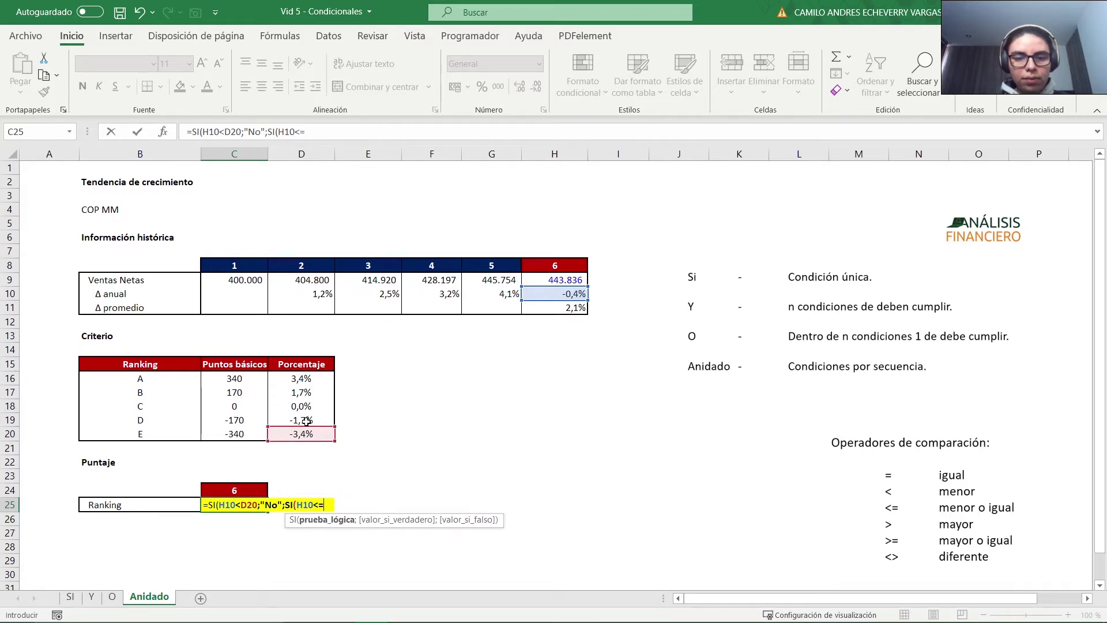
click(306, 420)
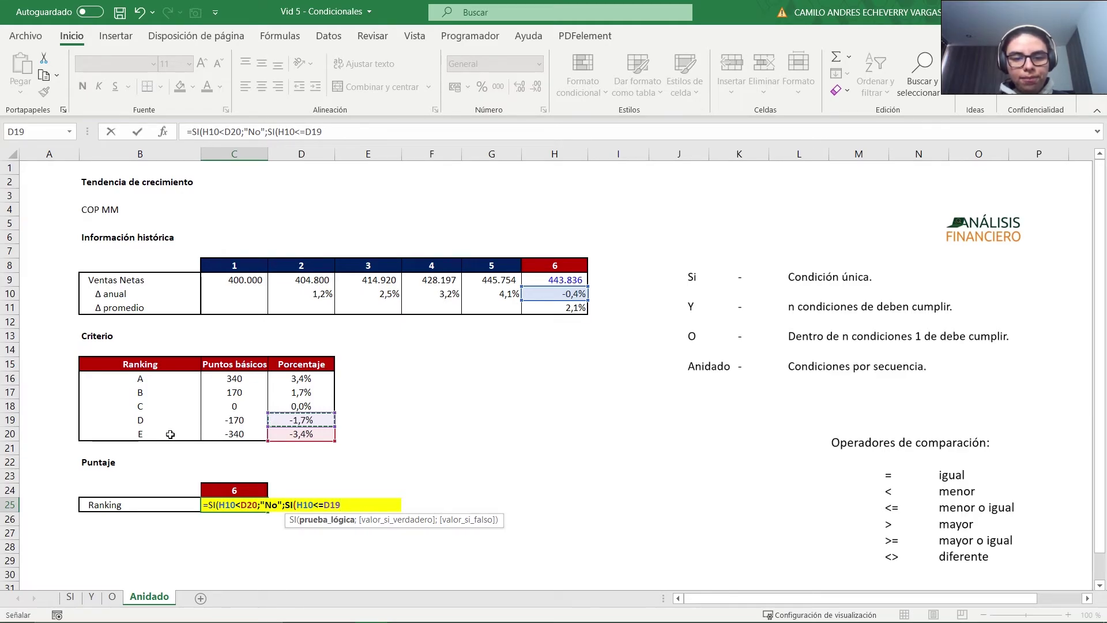
text(;)
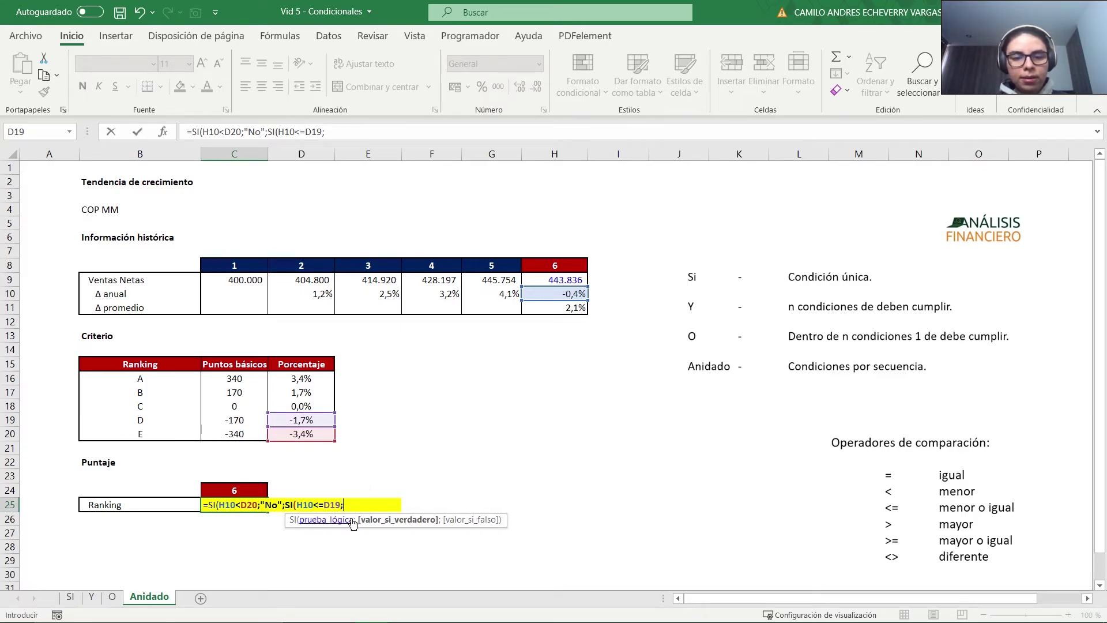
click(171, 436)
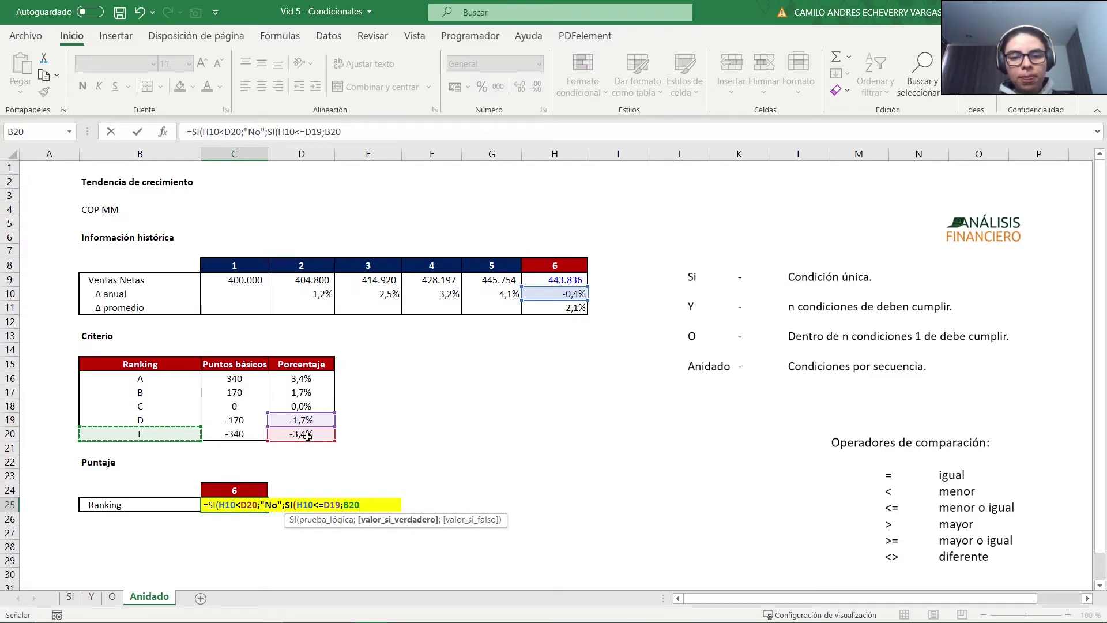
click(323, 506)
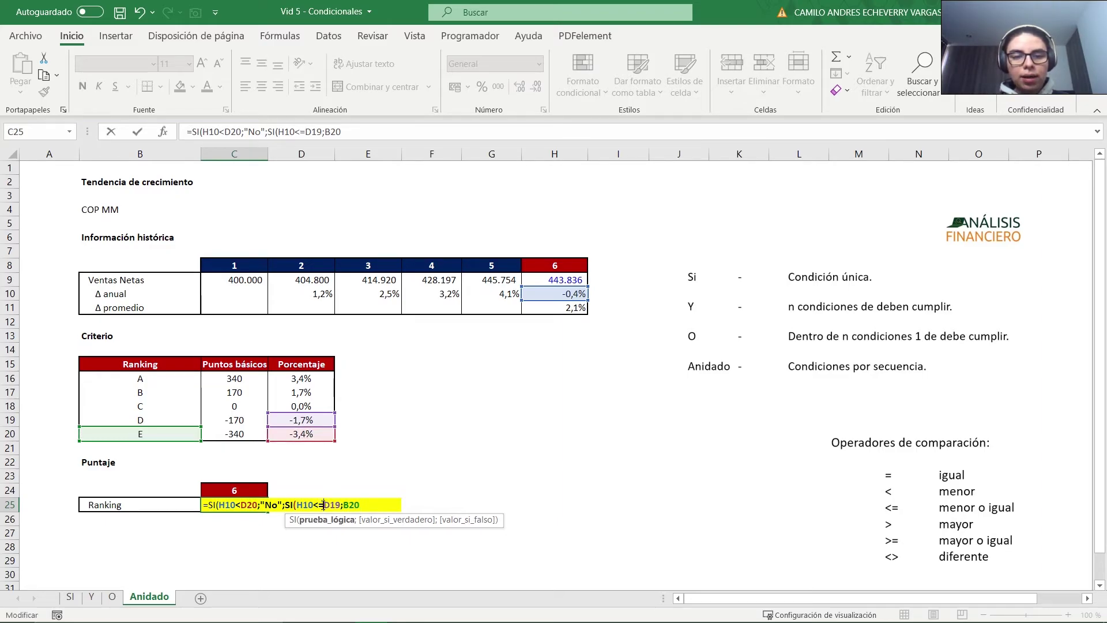
key(BackSpace)
click(364, 505)
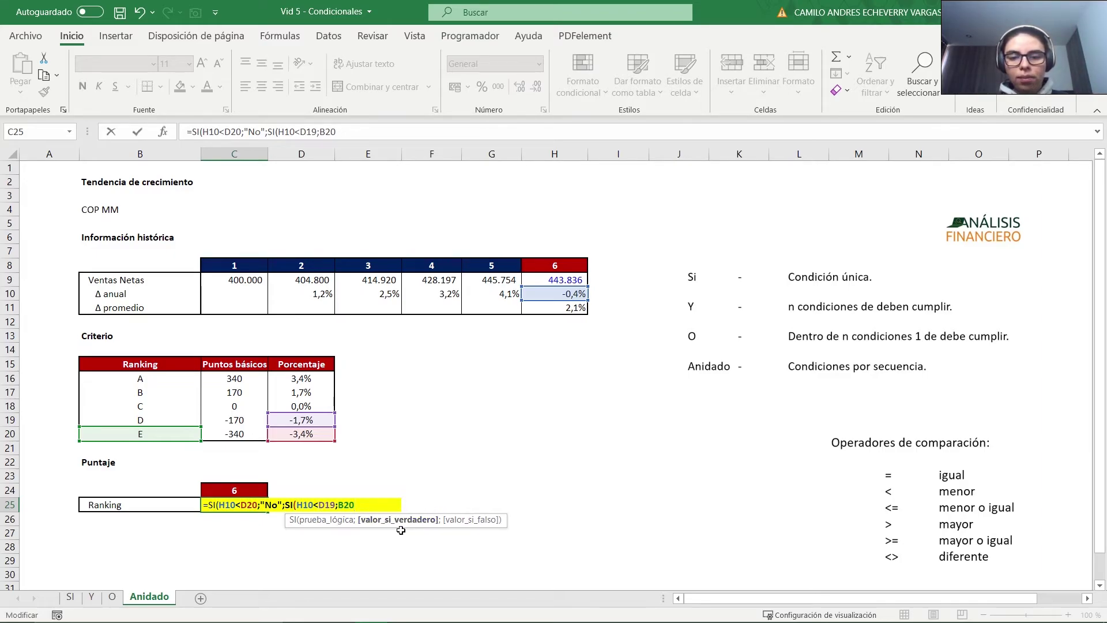
text(;)
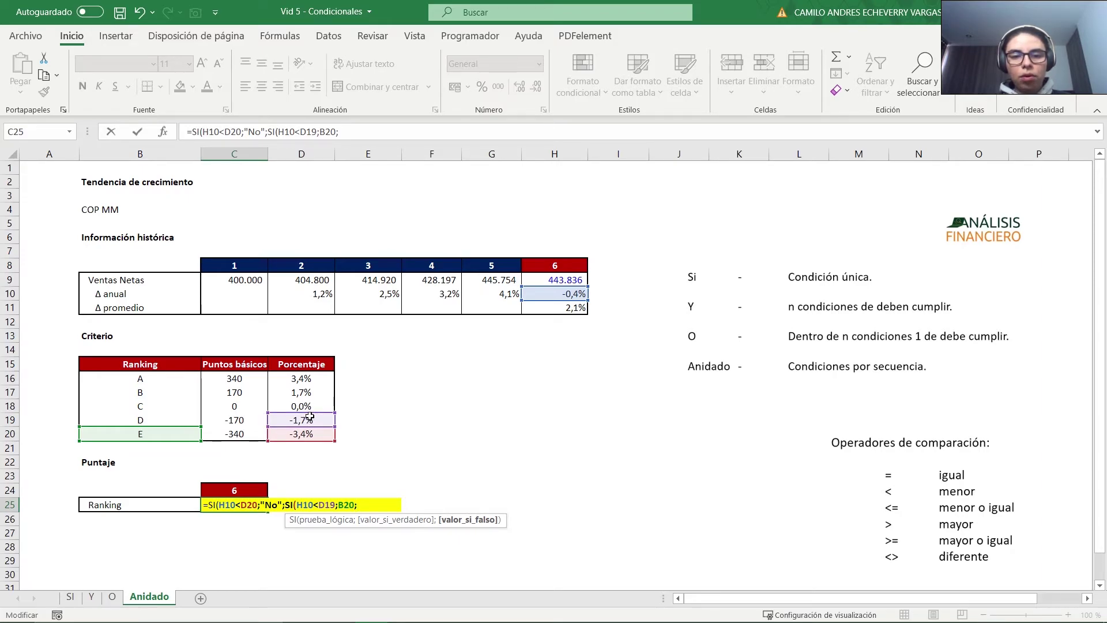
Nest a third SI in the C25 formula that returns B19 when H10<D18, reviewing the preceding H10<D19 condition.
text(SI()
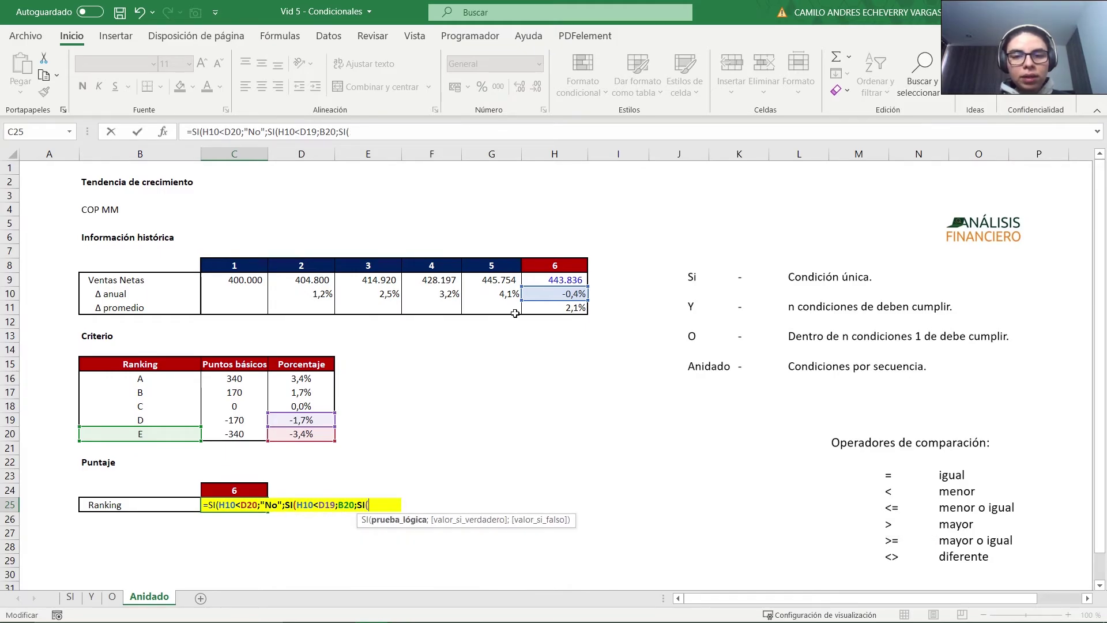
click(558, 295)
text(<)
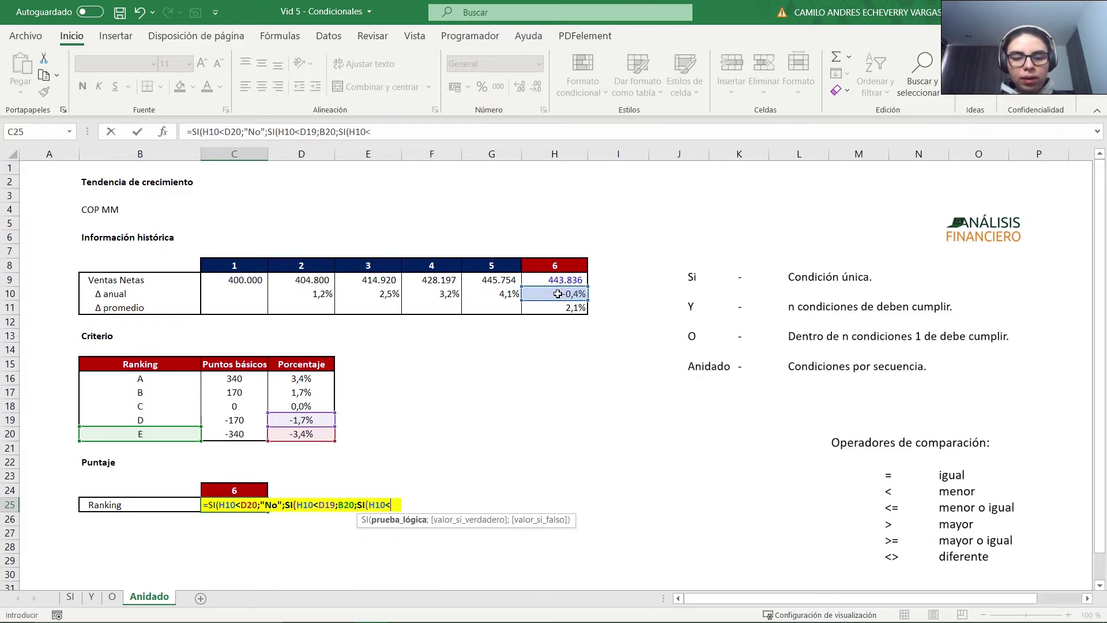
click(302, 406)
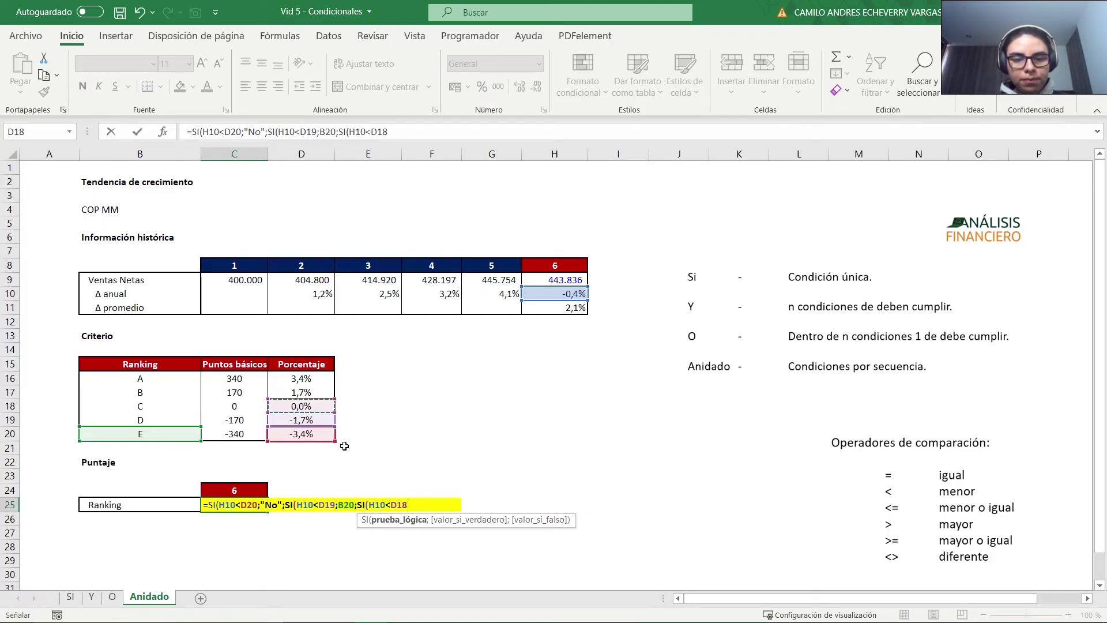
text(;)
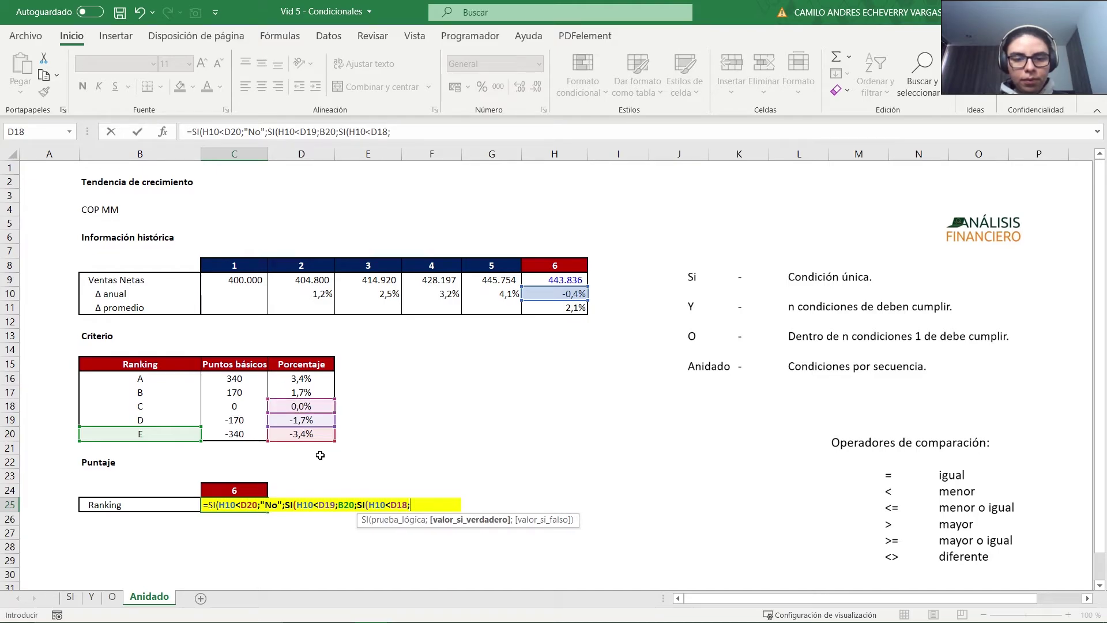
click(187, 419)
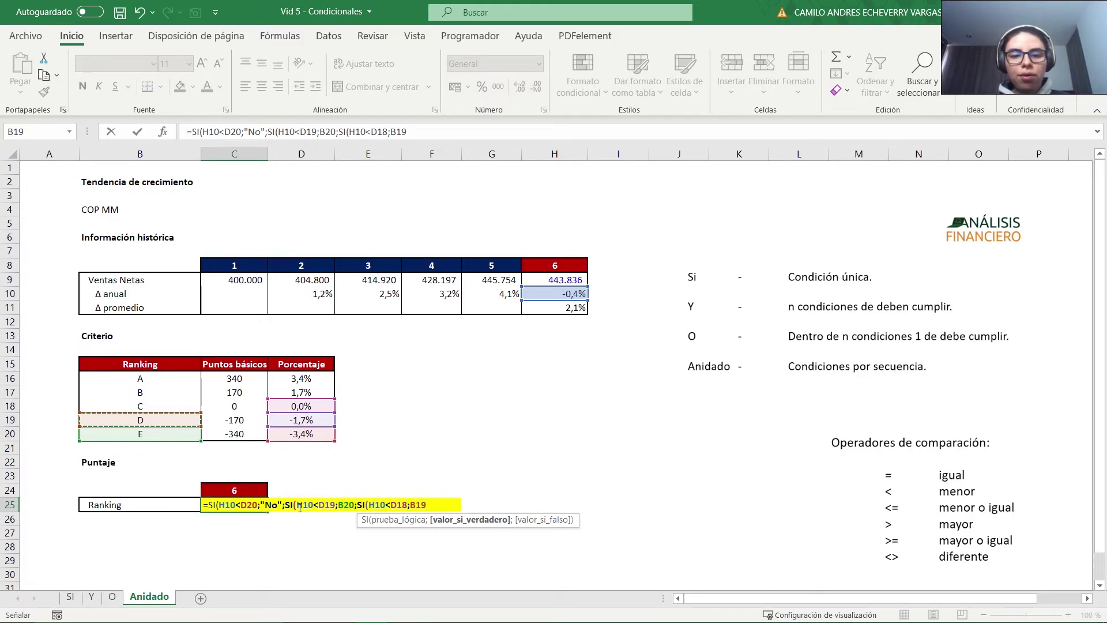
drag(297, 505, 332, 505)
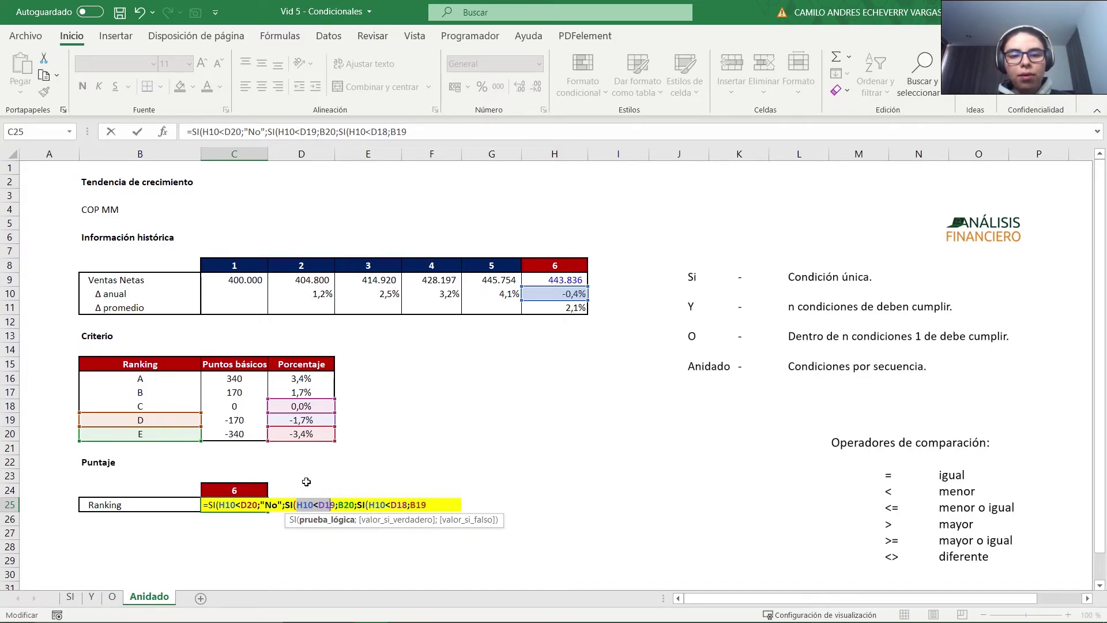
key(End)
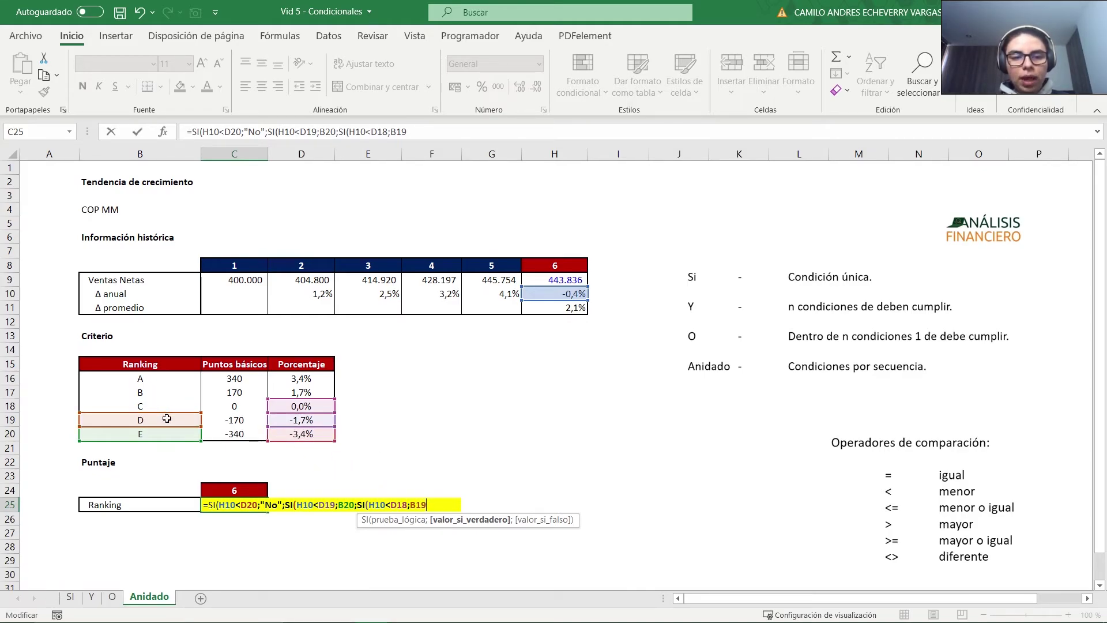
text(;)
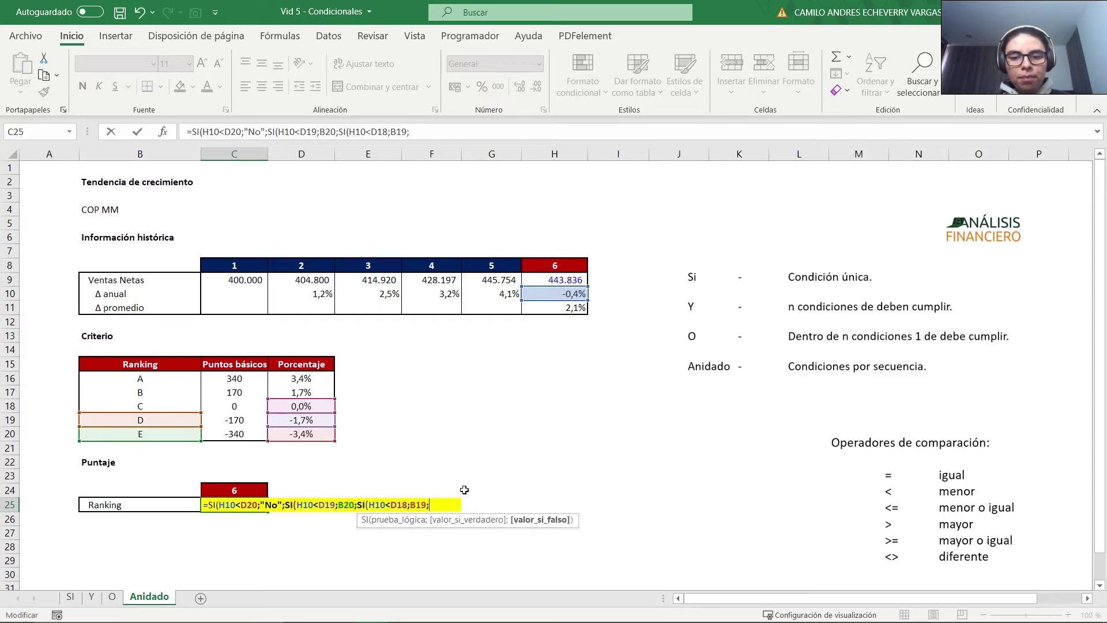
mouse_move(324, 396)
mouse_down()
mouse_move(346, 423)
mouse_move(323, 417)
mouse_up()
key(BackSpace)
key(BackSpace)
key(BackSpace)
key(BackSpace)
key(BackSpace)
key(BackSpace)
key(BackSpace)
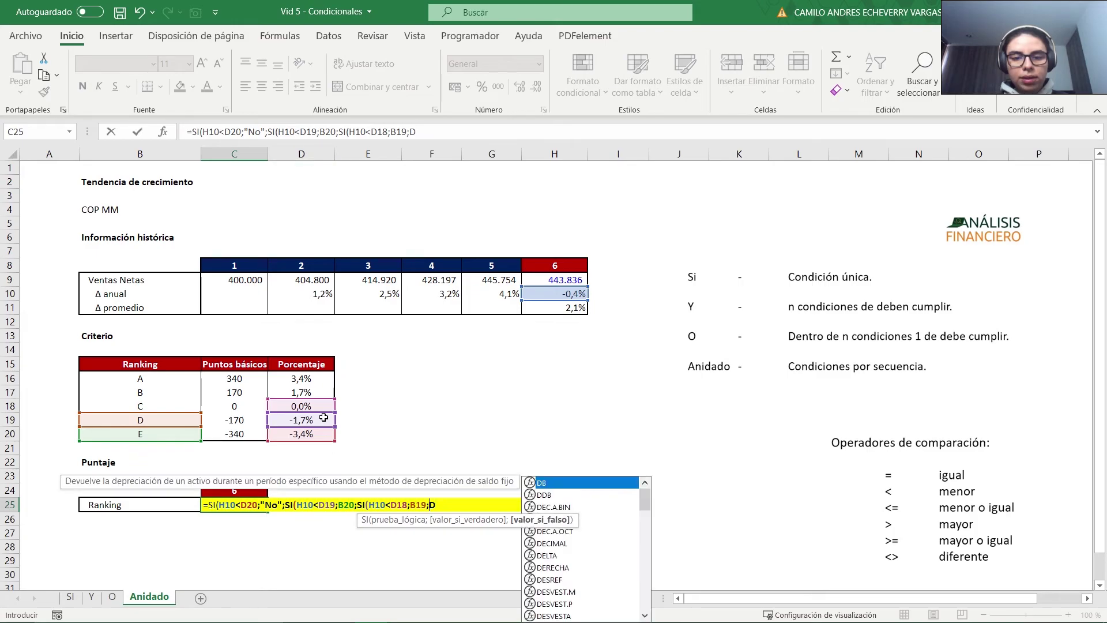
Nest a fourth SI in the C25 formula with the condition H10<D17 and B18 as its true value.
text(SI()
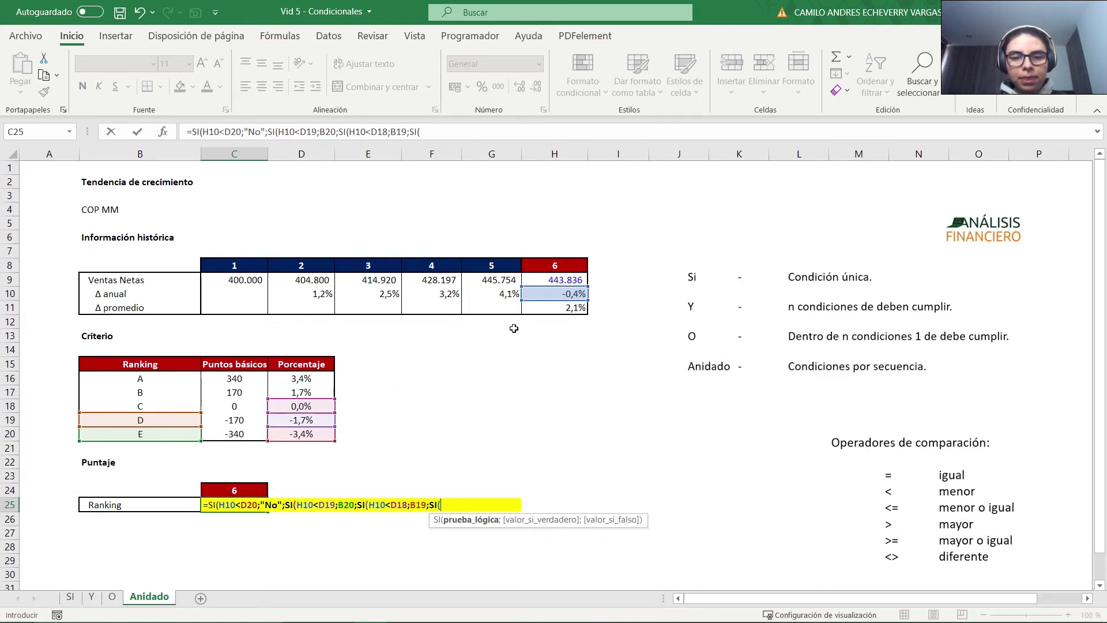
click(552, 295)
text(<)
click(311, 392)
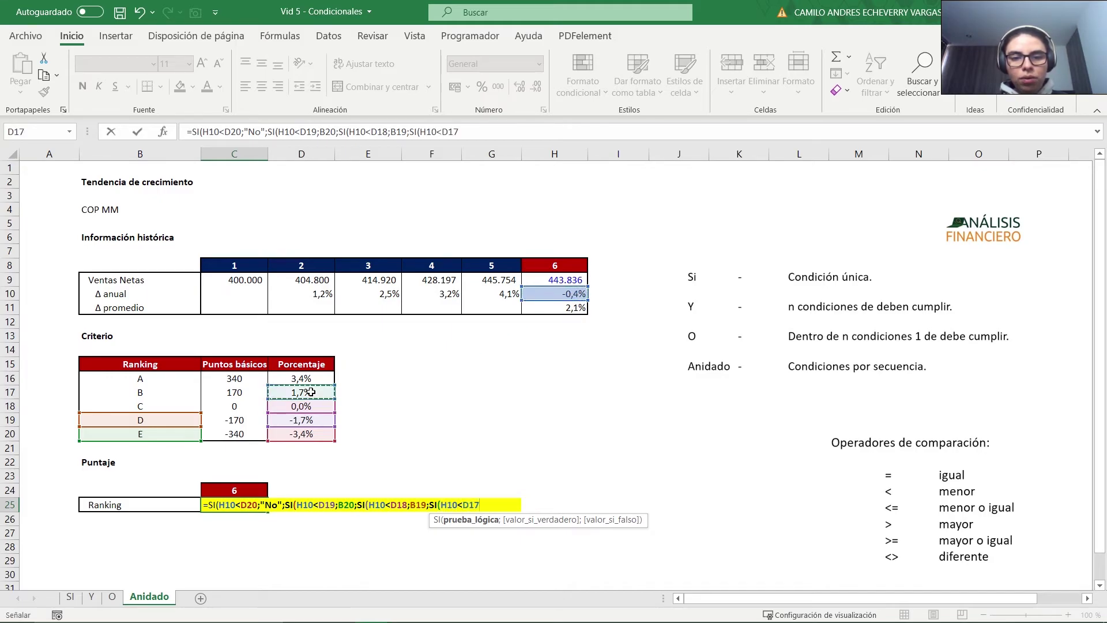
text(;)
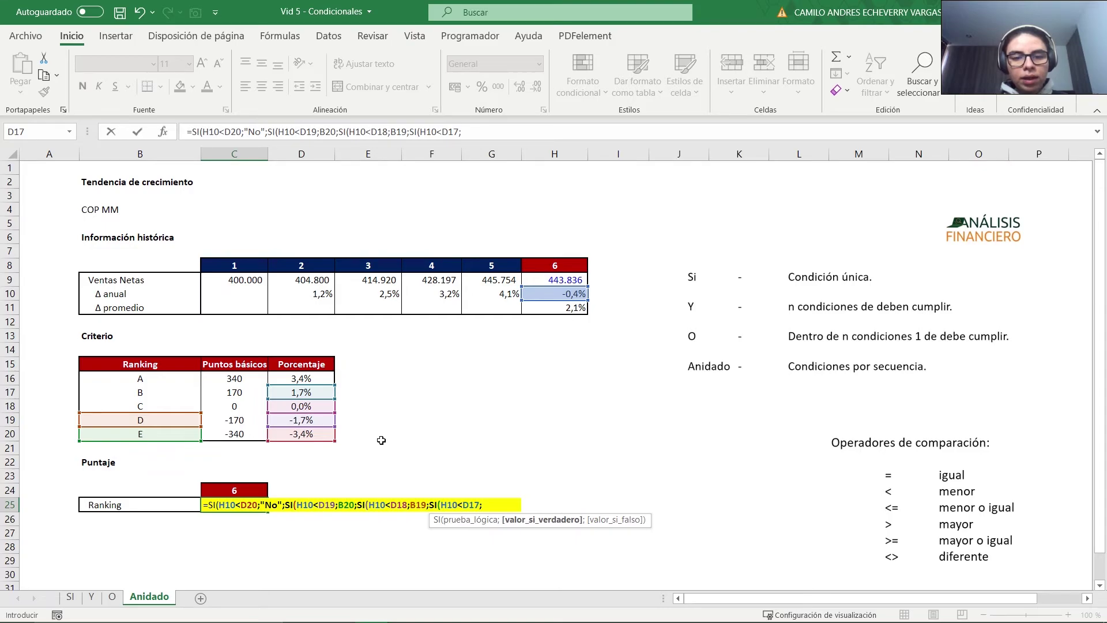
click(185, 407)
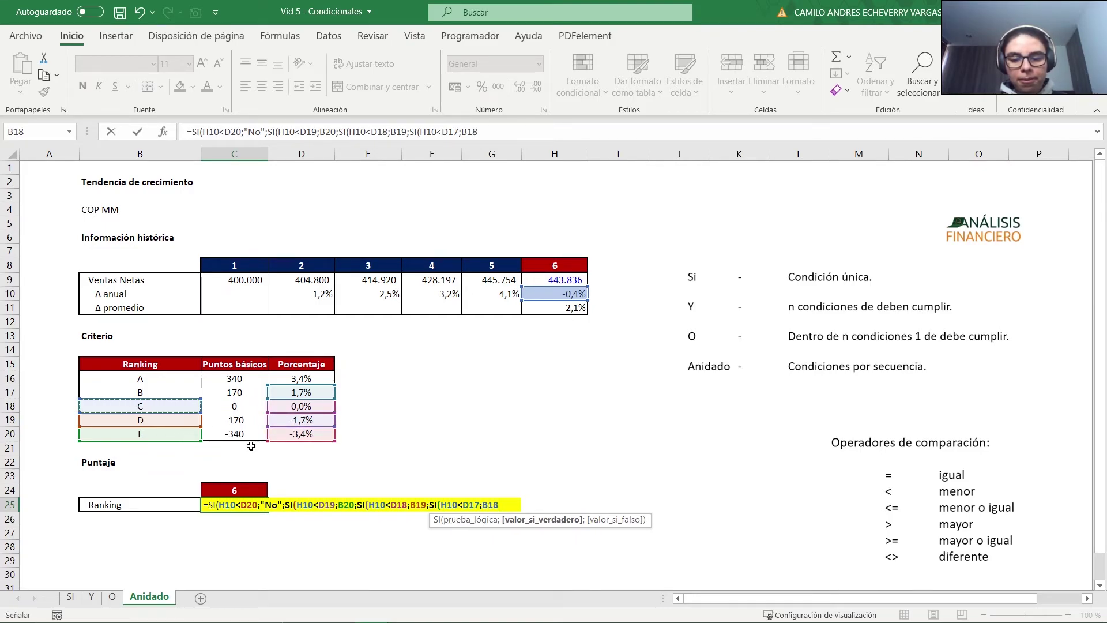
Nest a fifth SI in the C25 formula with the condition H10<D16 and B17 as its true value.
text(;SI()
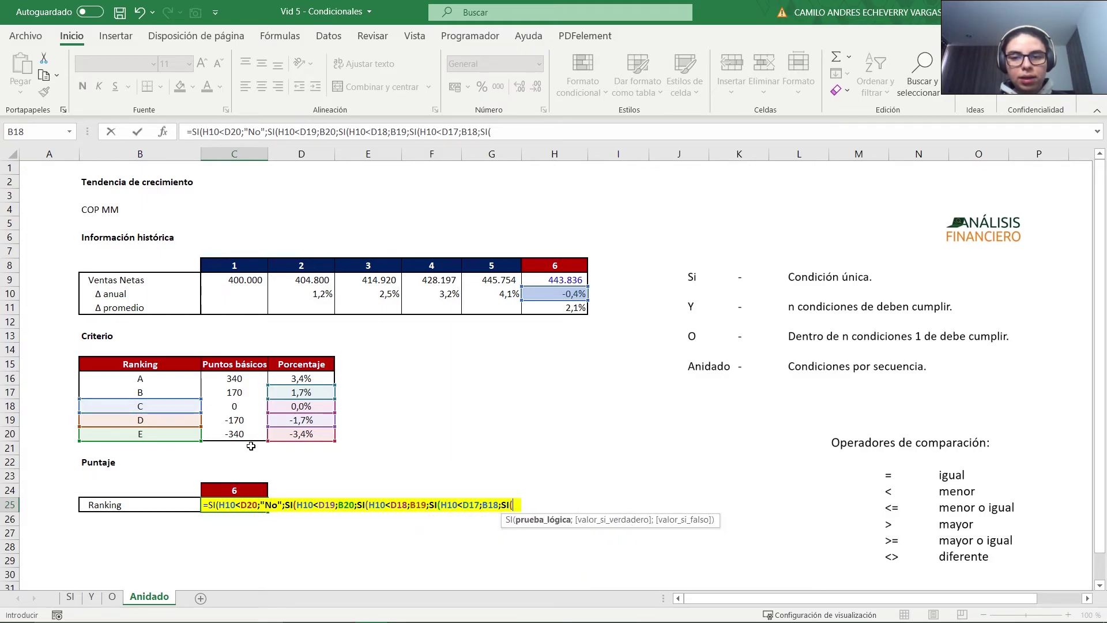
click(556, 294)
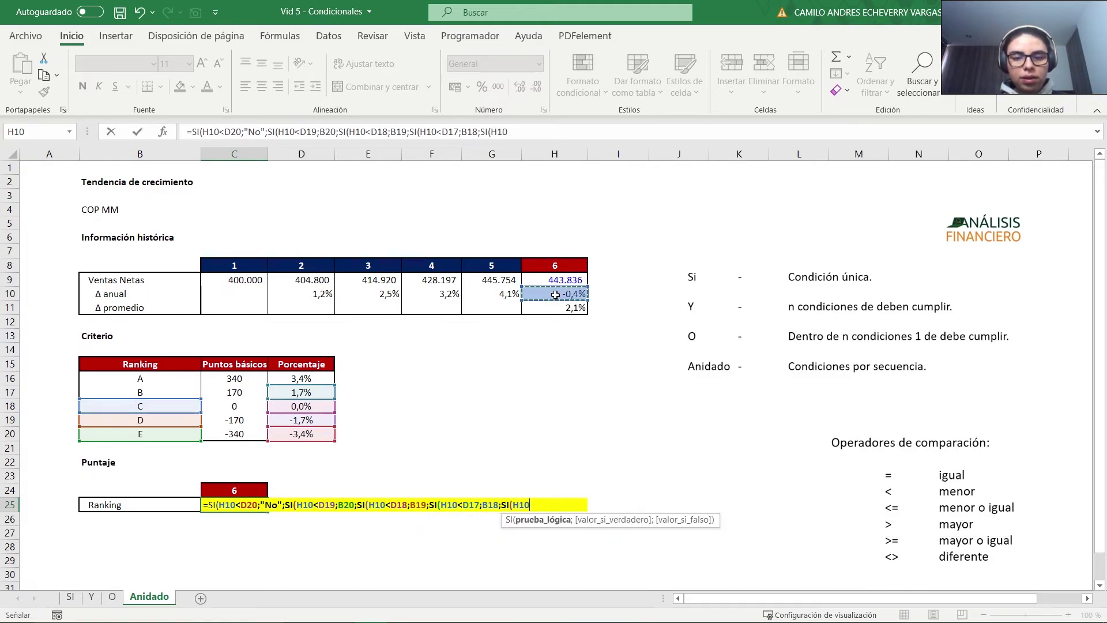
text(<)
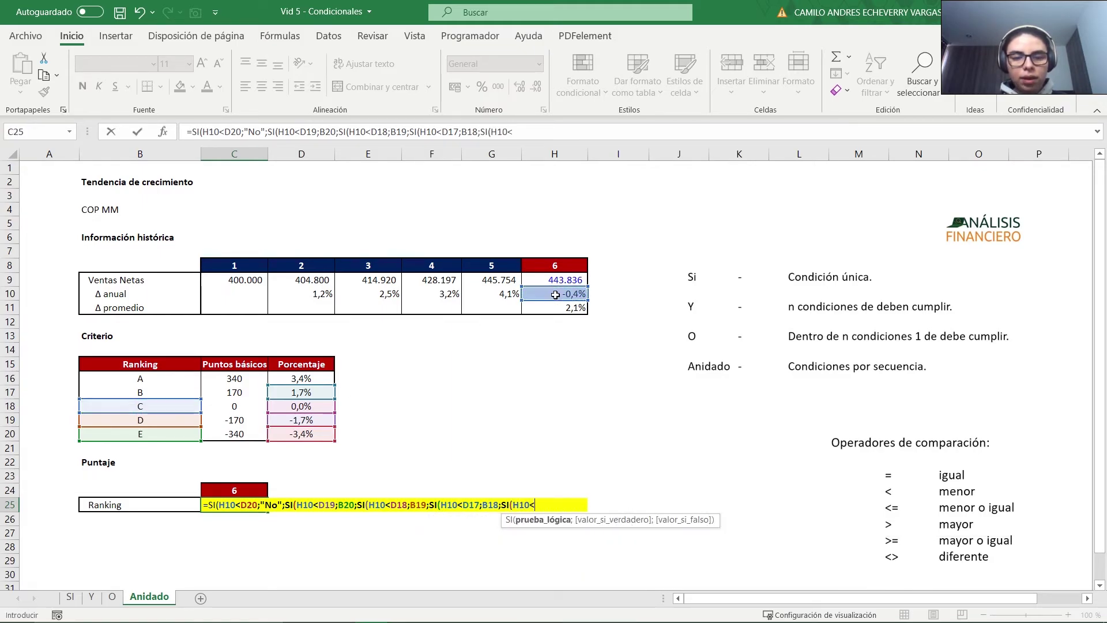
click(302, 379)
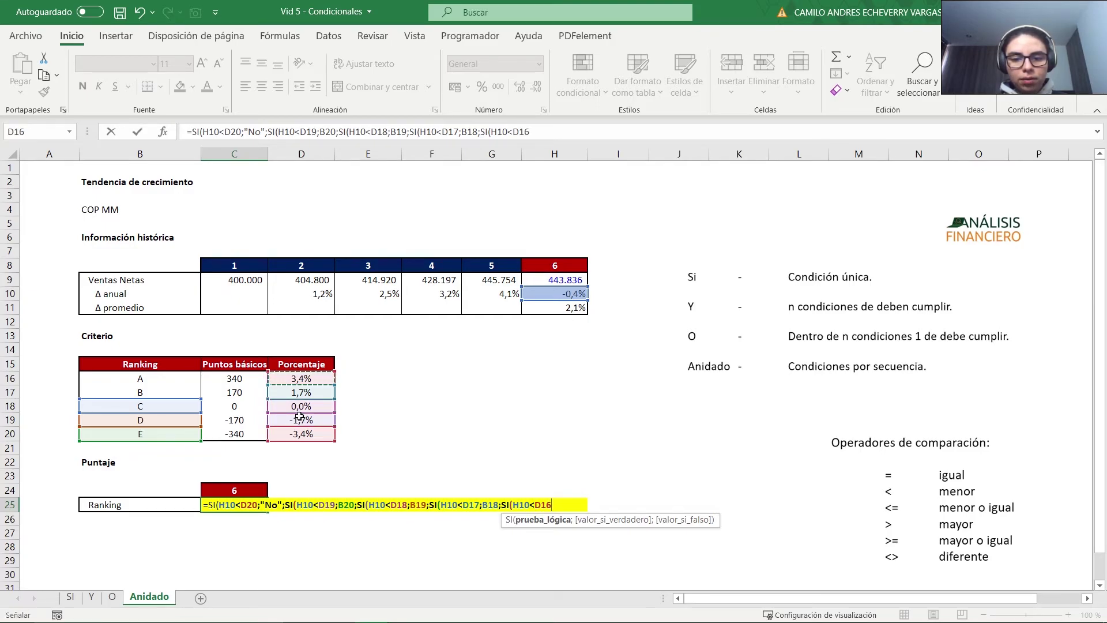
text(;)
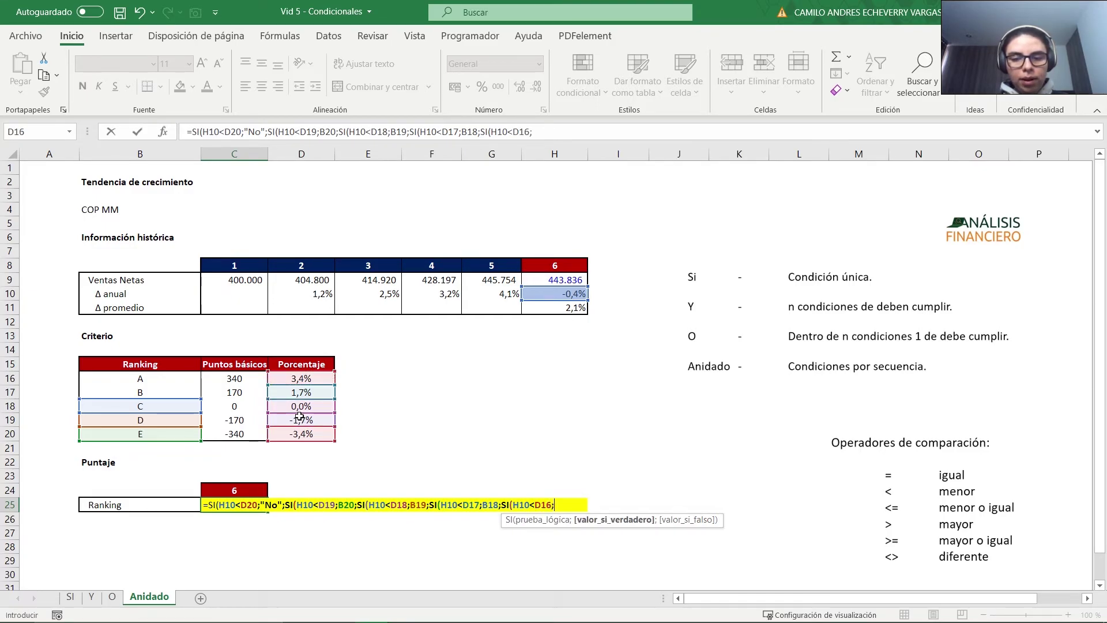
click(188, 393)
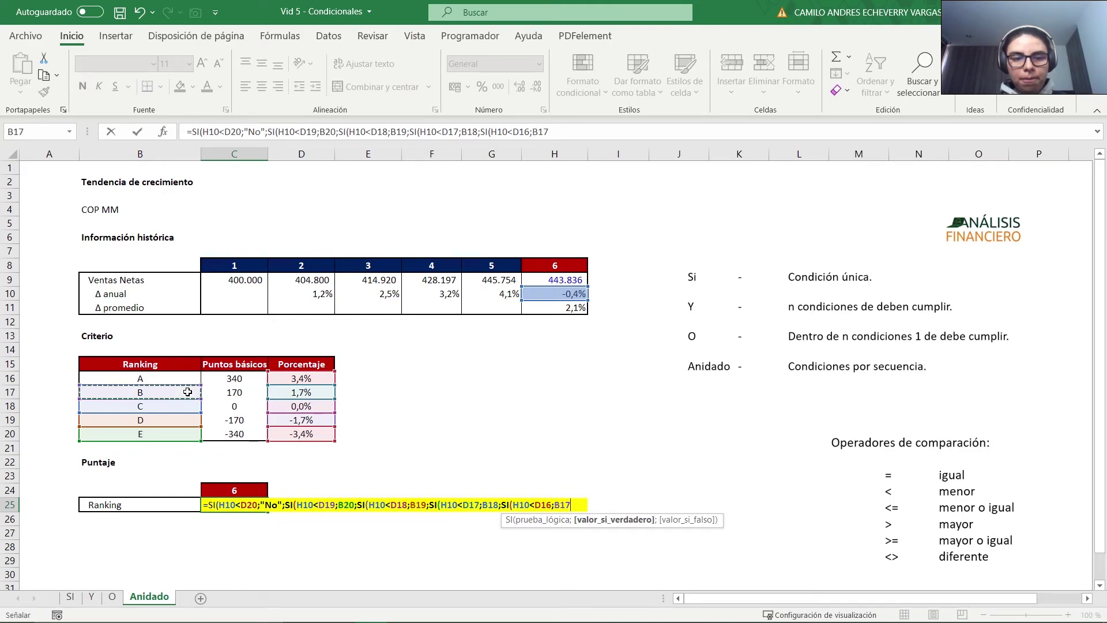
Nest a sixth SI in the C25 formula with the condition H10=D16 and B16 as its true value.
text(;)
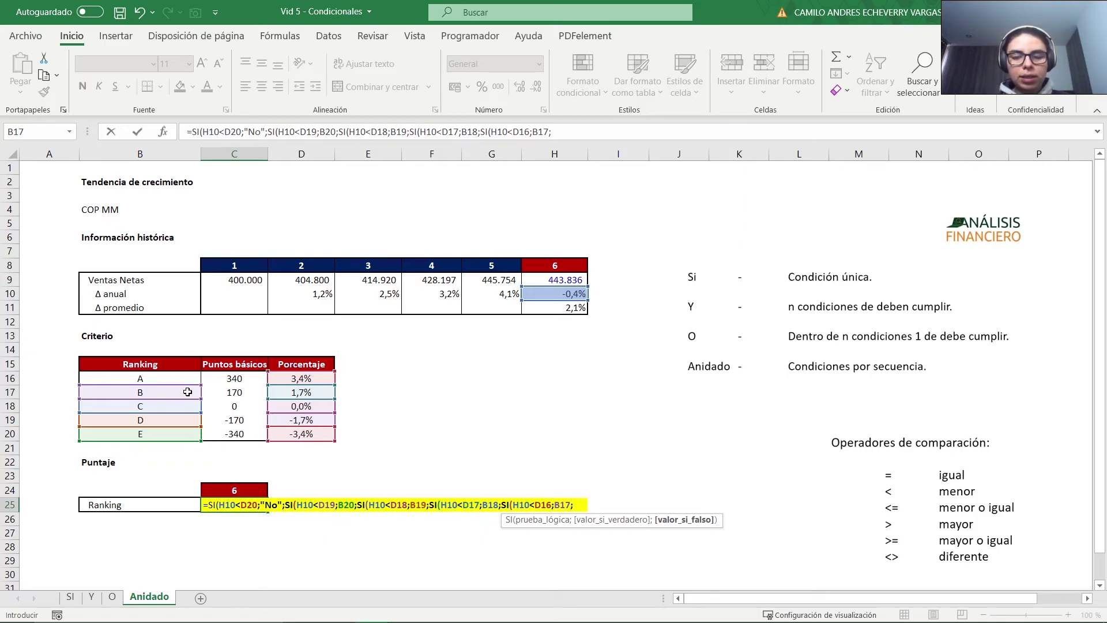
text(si)
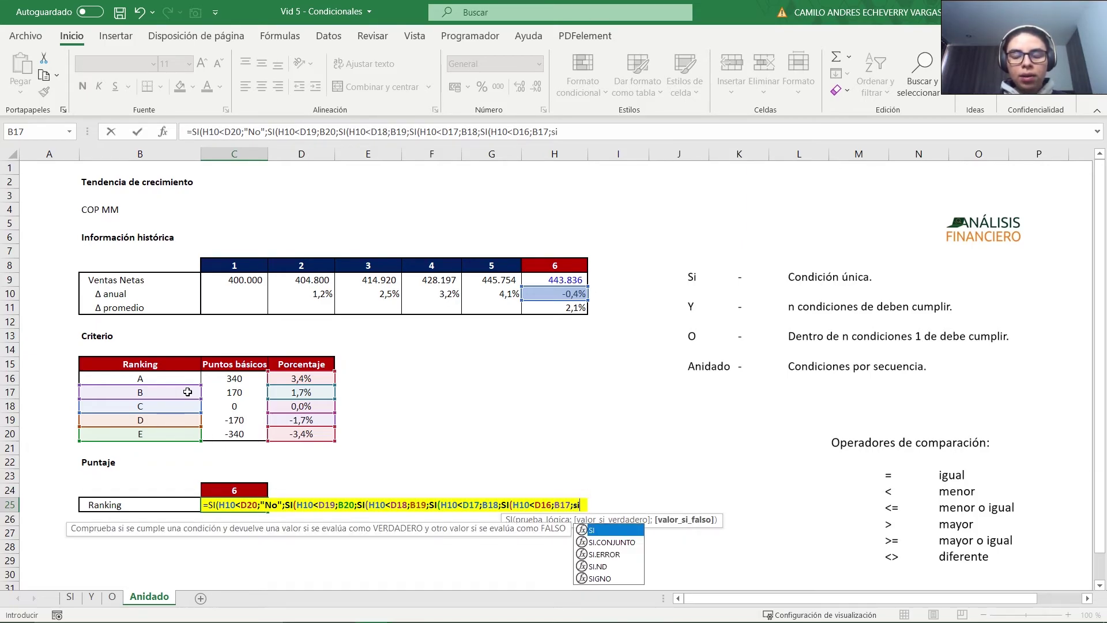
key(Tab)
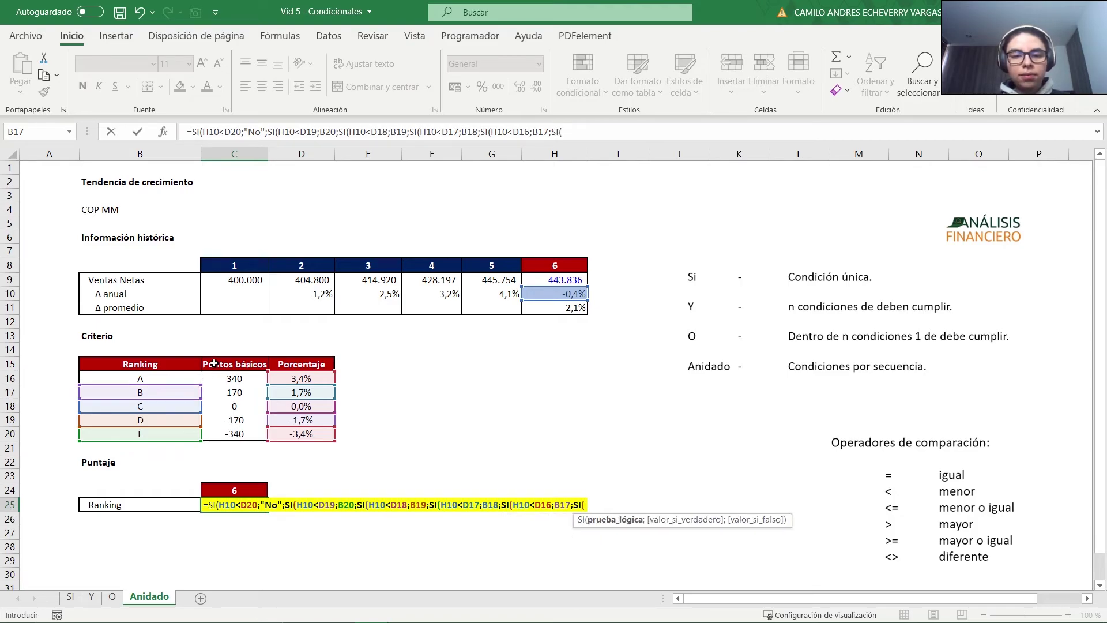
click(549, 295)
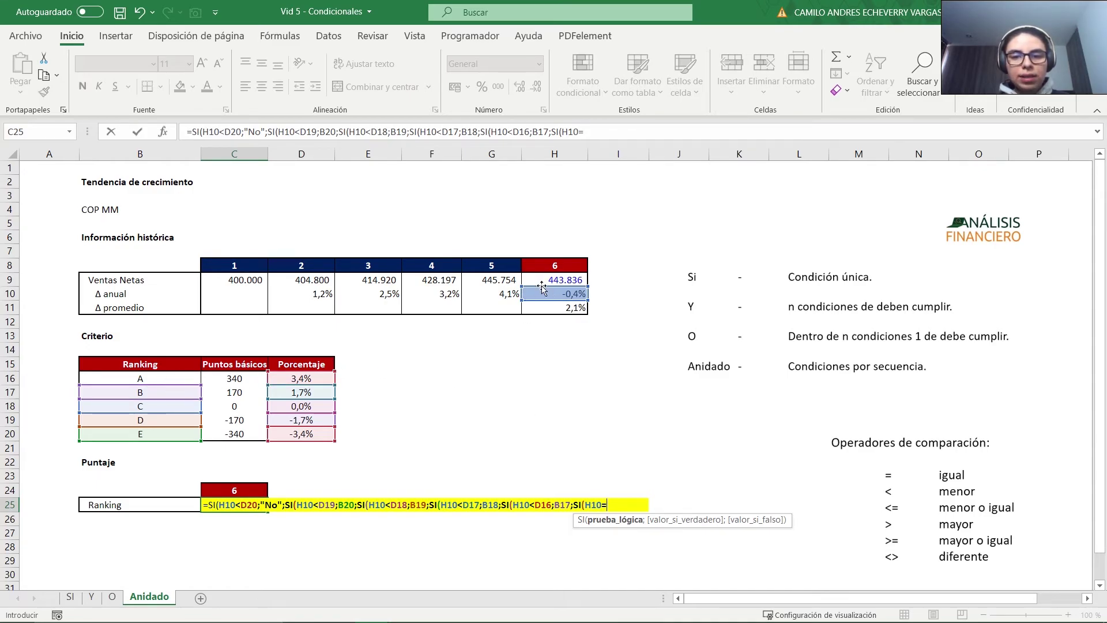
click(314, 380)
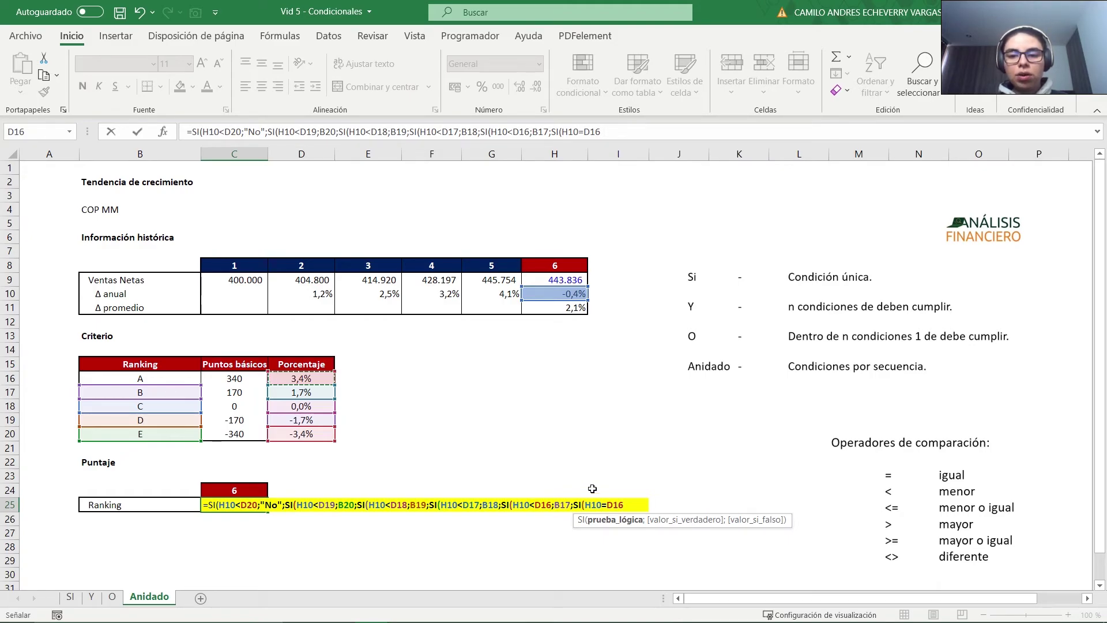
text(;)
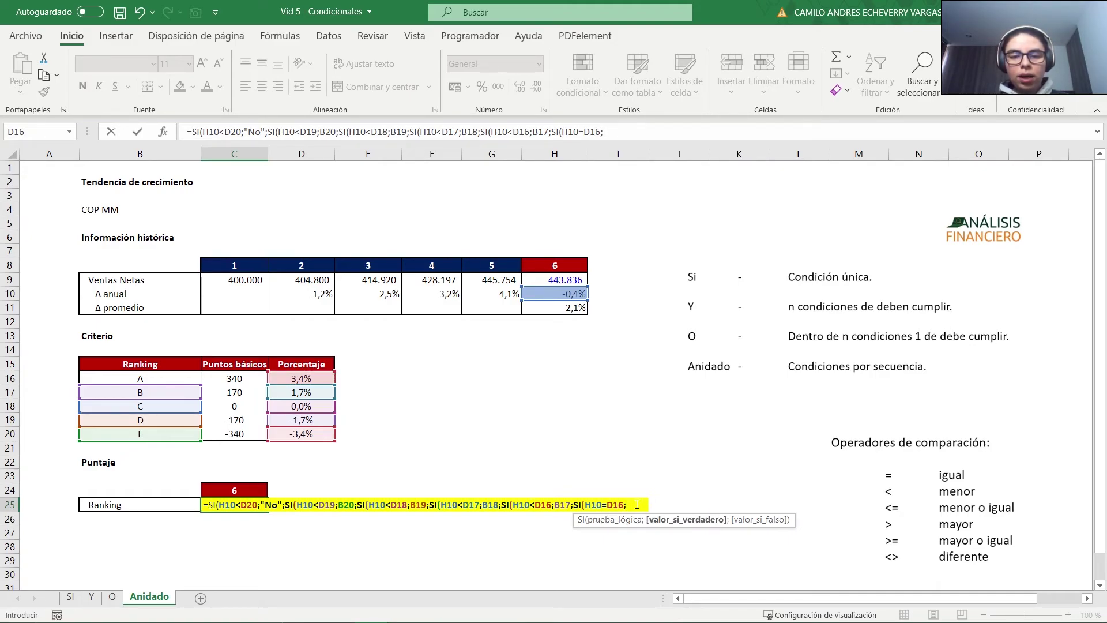
click(140, 378)
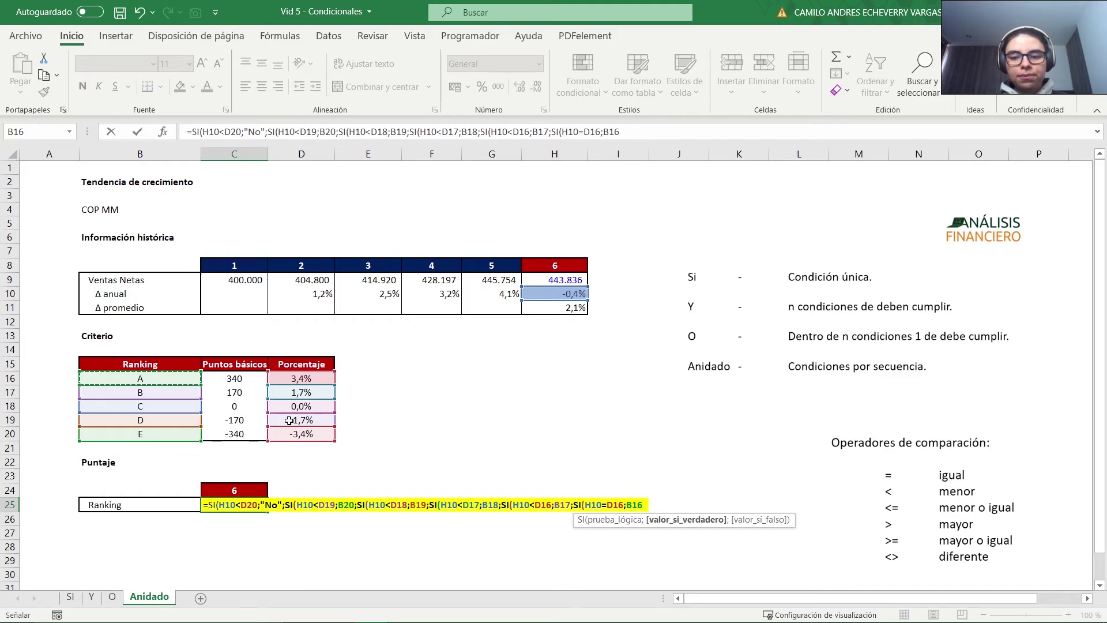
Add "Cambiar de Ranking" as the innermost false value, close all six SI functions and enter the C25 formula.
text(;)
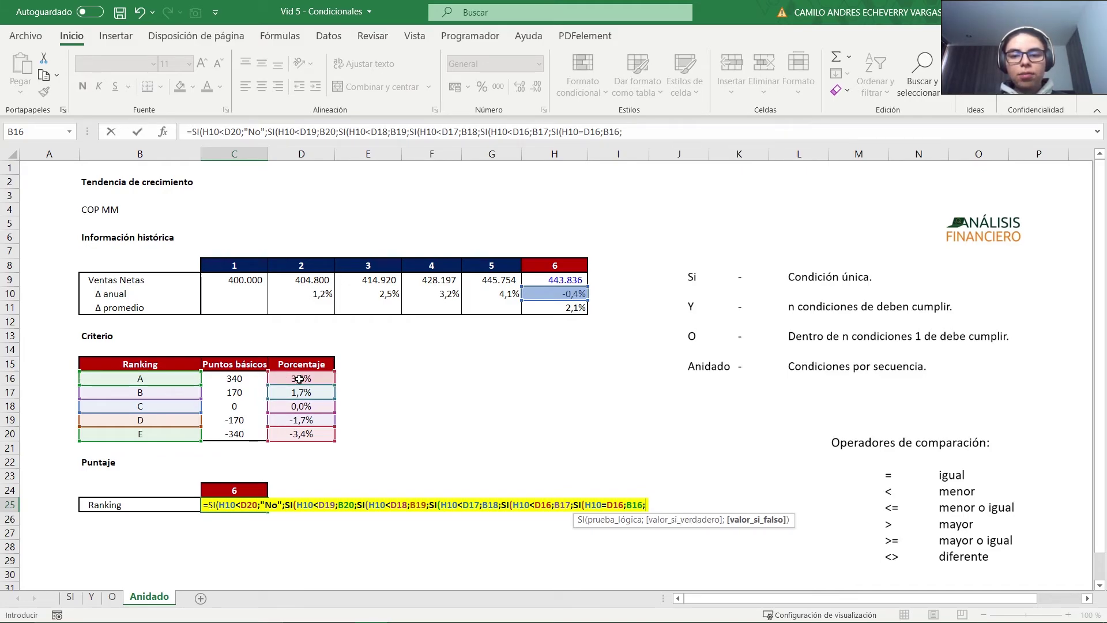
text(")
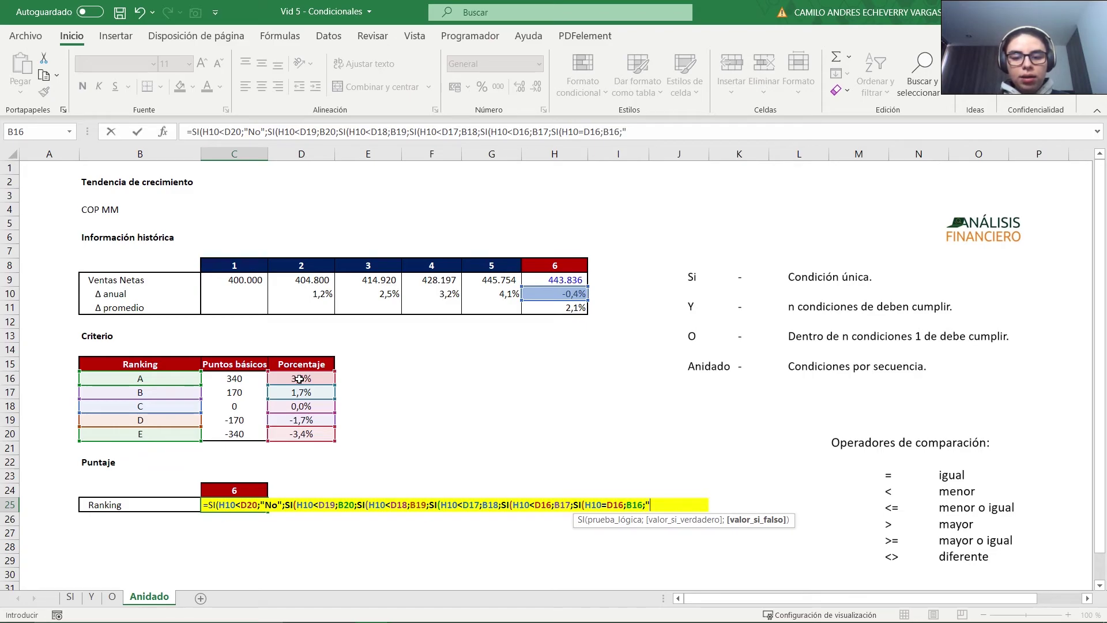
text(Cambiar)
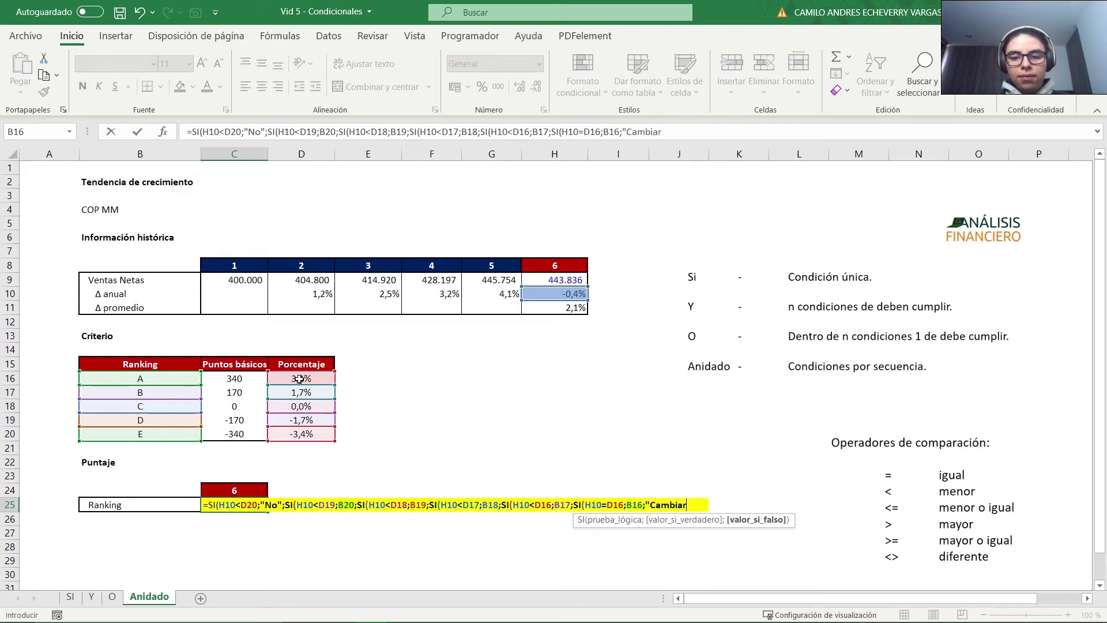
text( de Ranking")
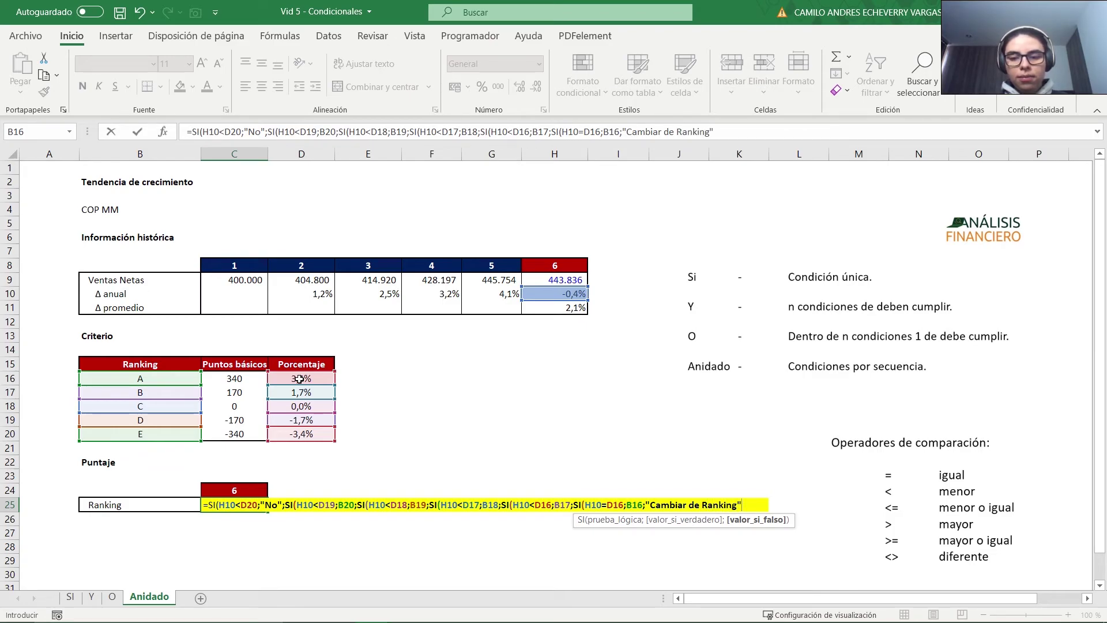
text())
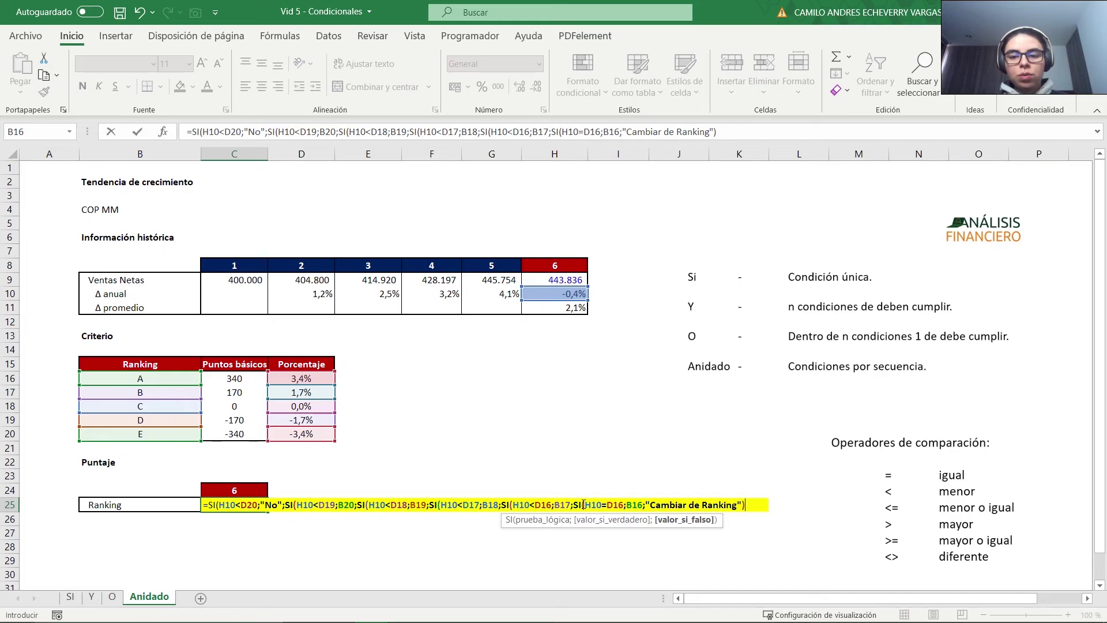
text())
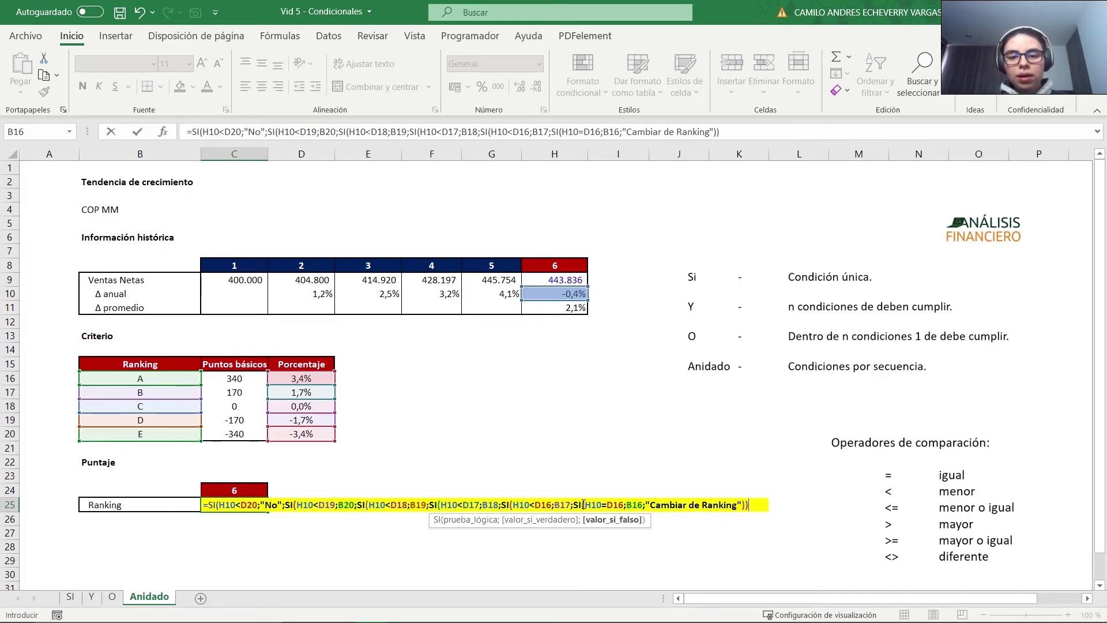
text()))
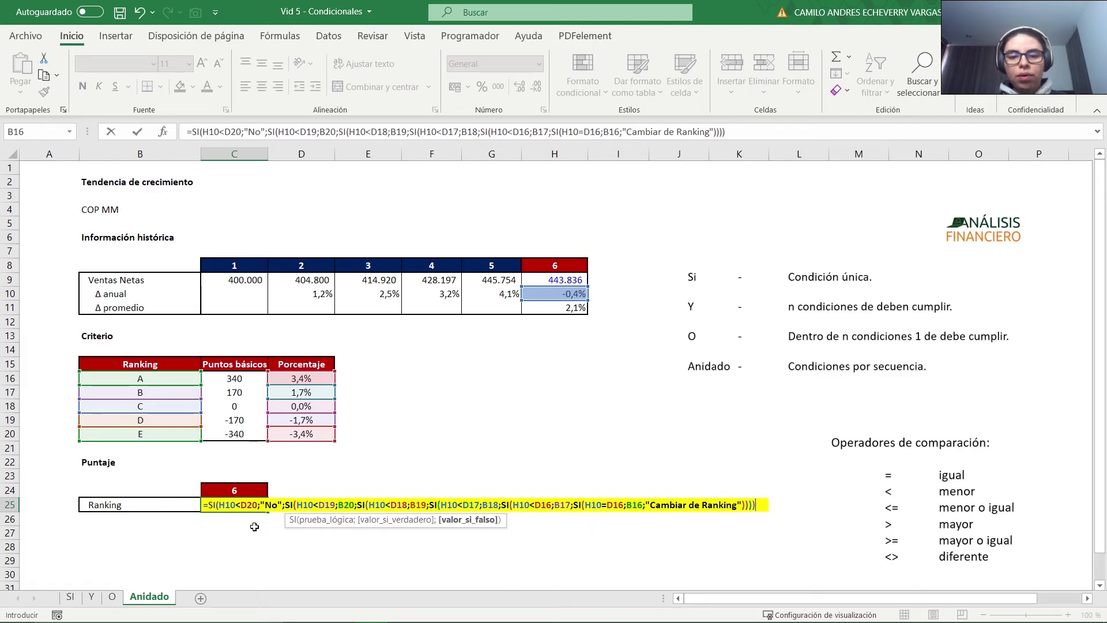
text()))
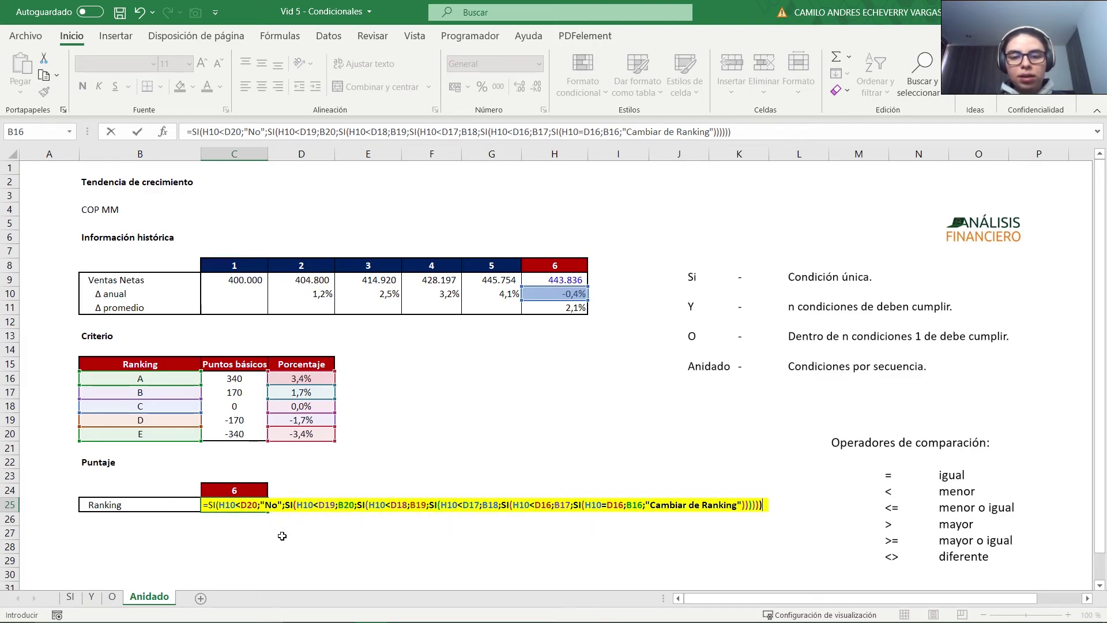
key(ctrl+Return)
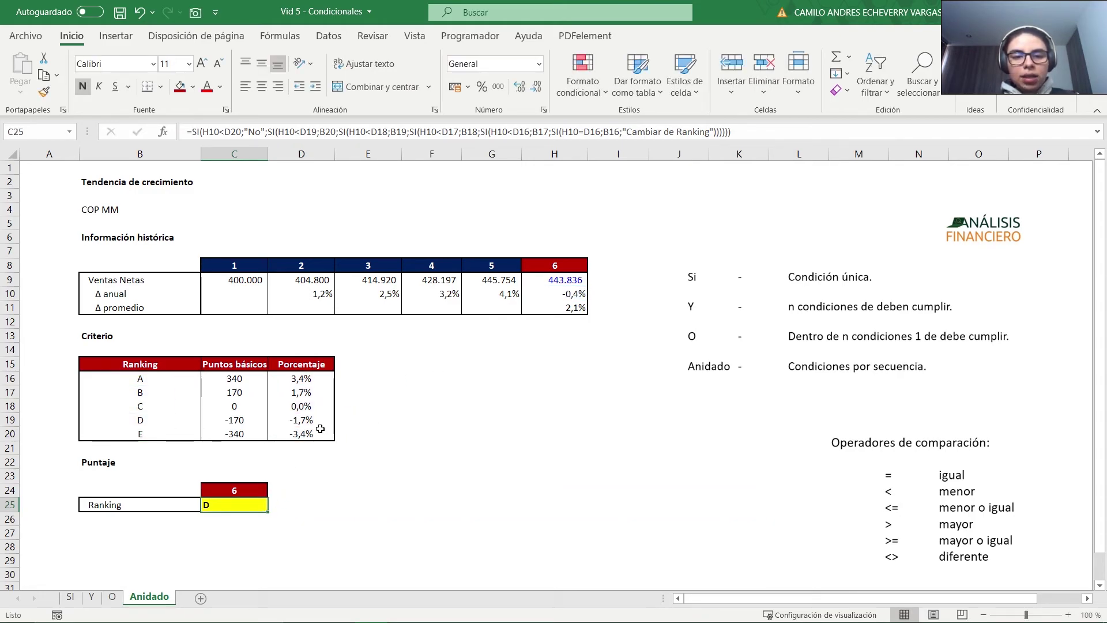
Compare the period 6 annual growth in H10 with the percentage thresholds for rankings C, D and E in the Criterio table.
click(173, 421)
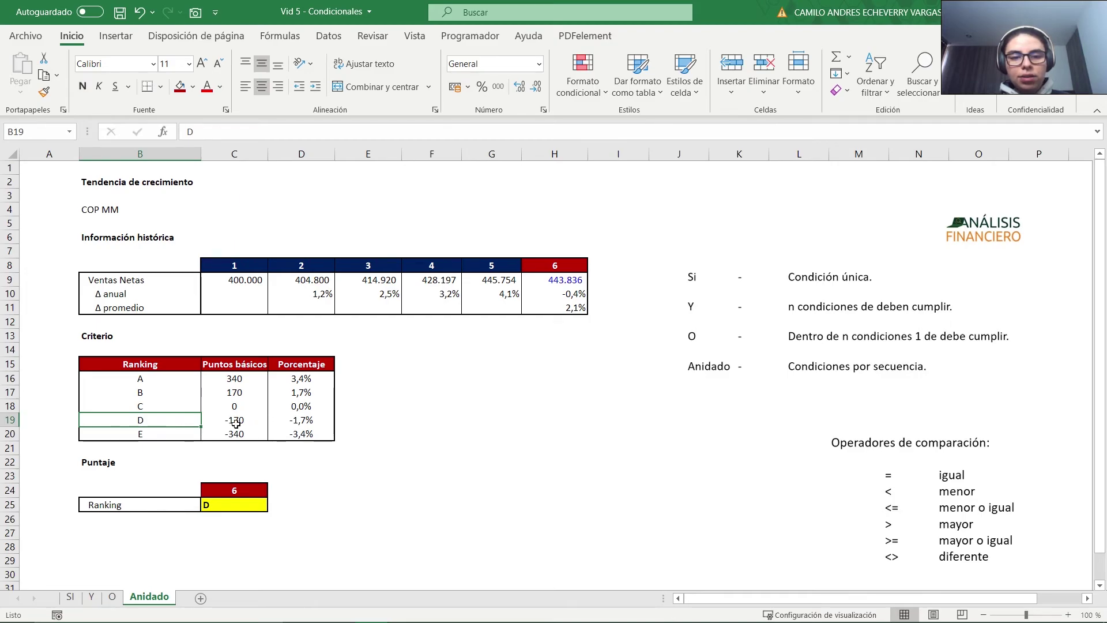
click(302, 421)
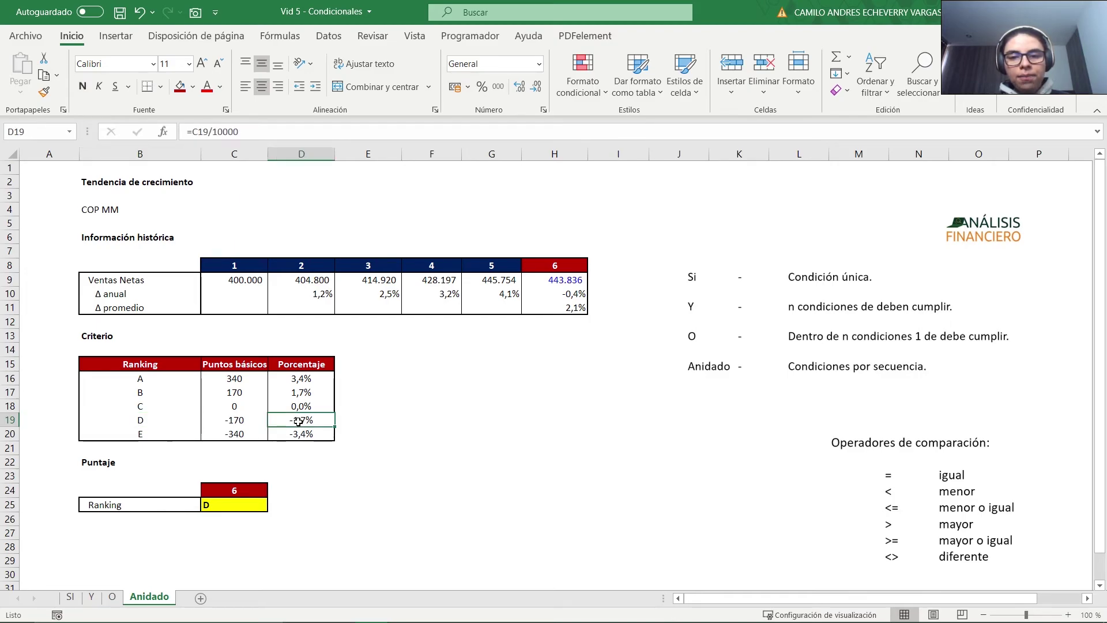
click(558, 296)
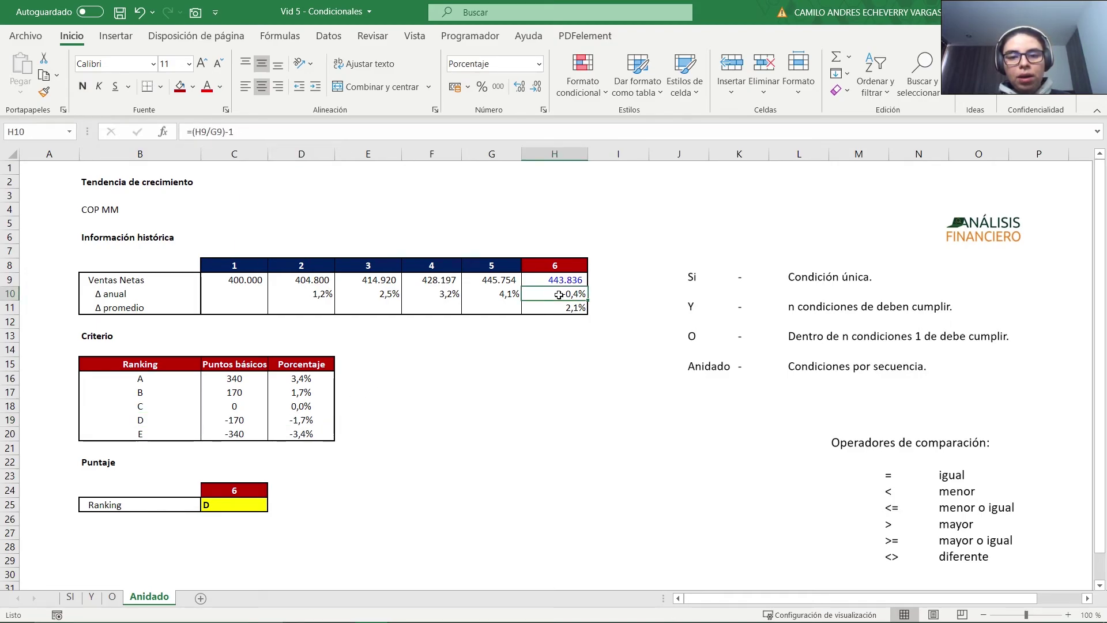
click(313, 407)
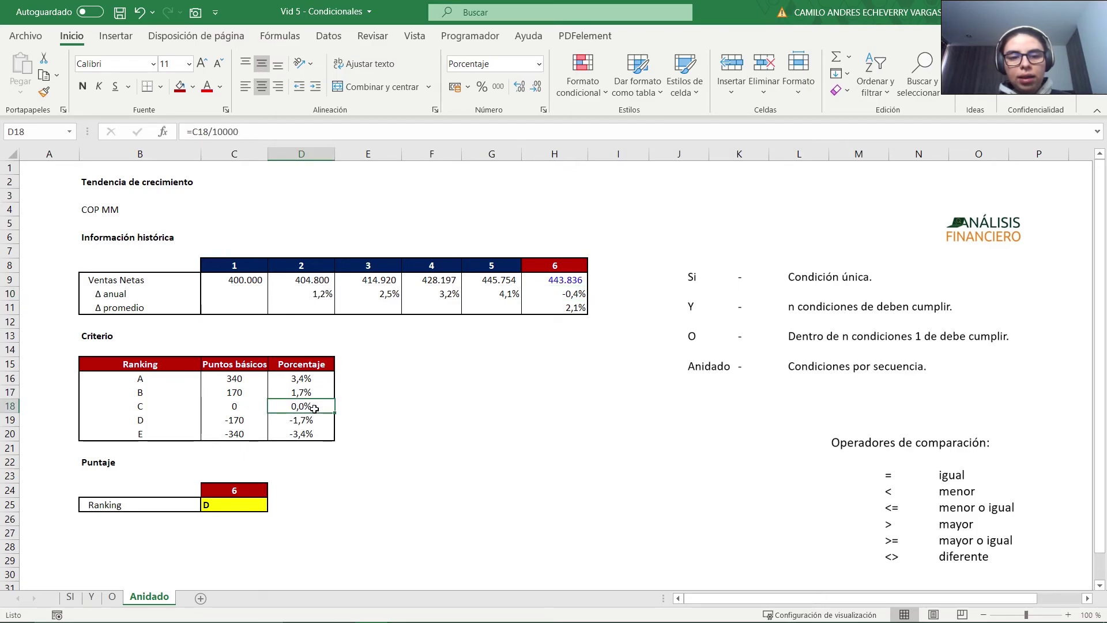
drag(315, 408, 316, 416)
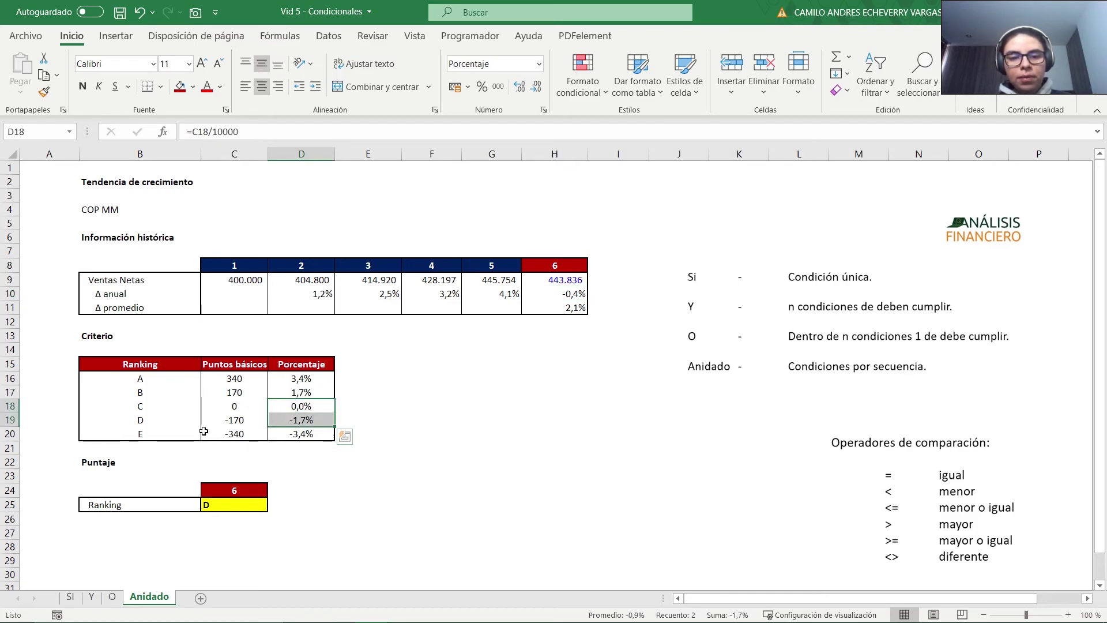
click(173, 430)
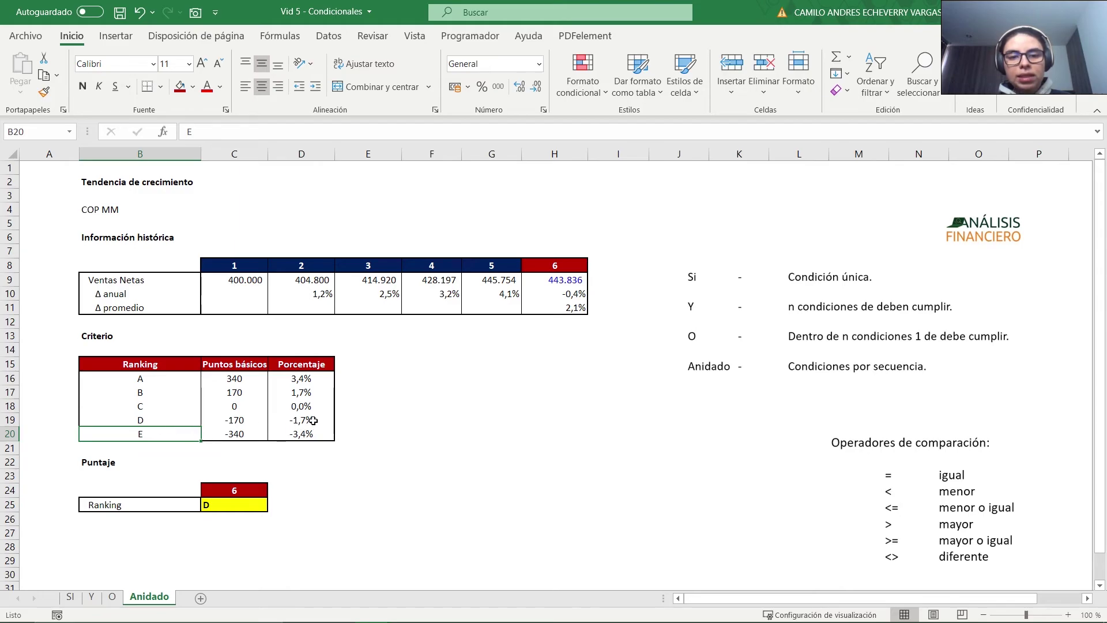
drag(315, 421, 311, 435)
click(554, 308)
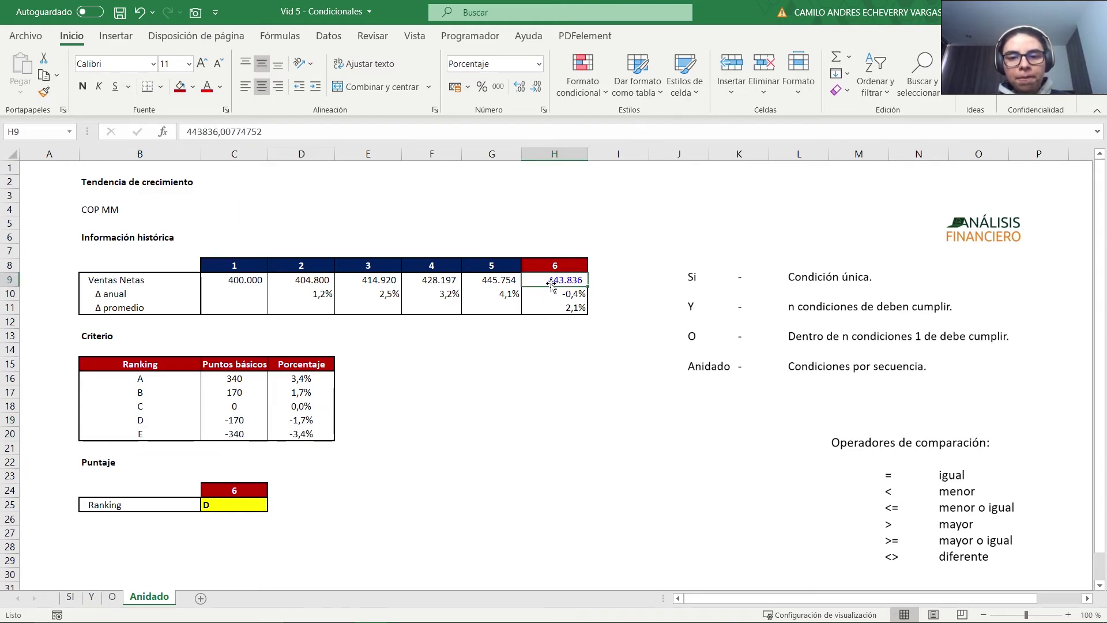
Set the period 6 annual growth in H10 to -2% and check the Ranking formula in C25.
click(554, 293)
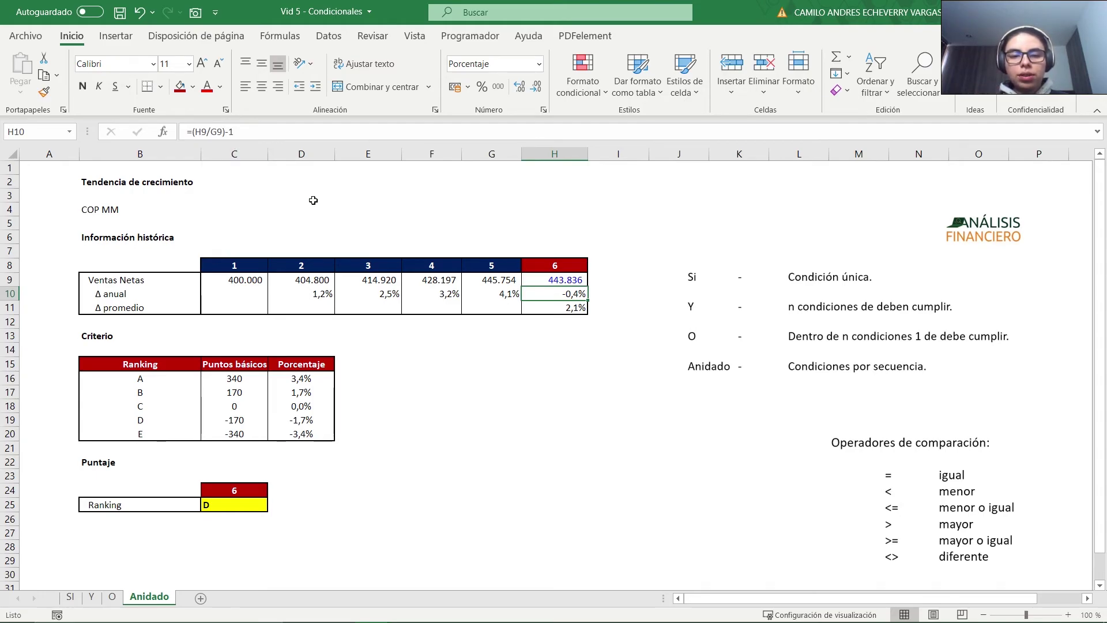
key(Up)
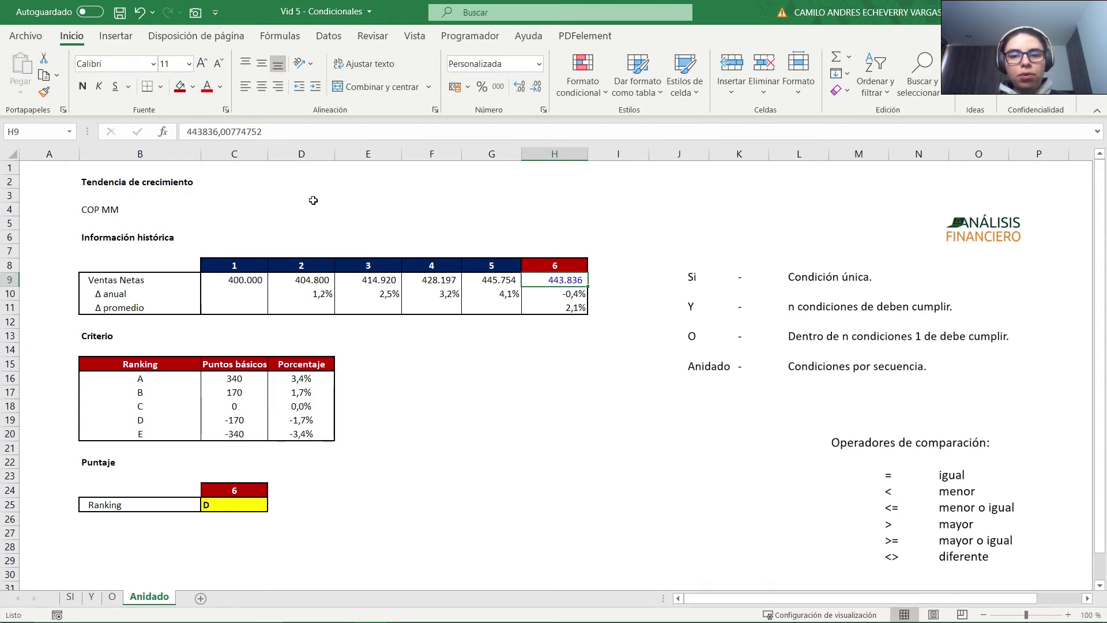
key(Down)
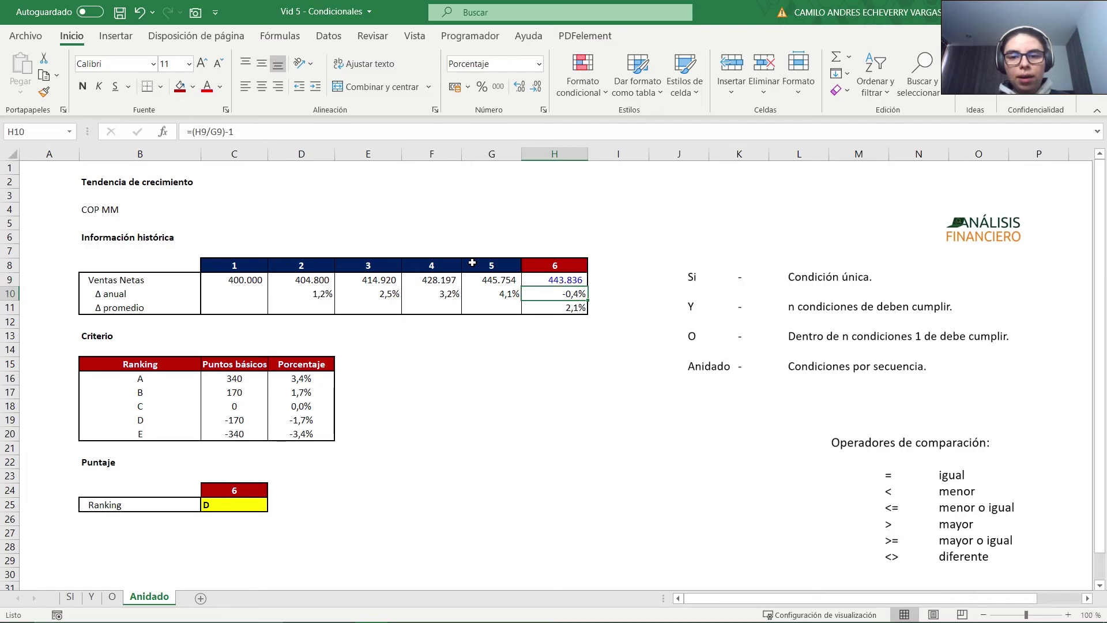
text(-2)
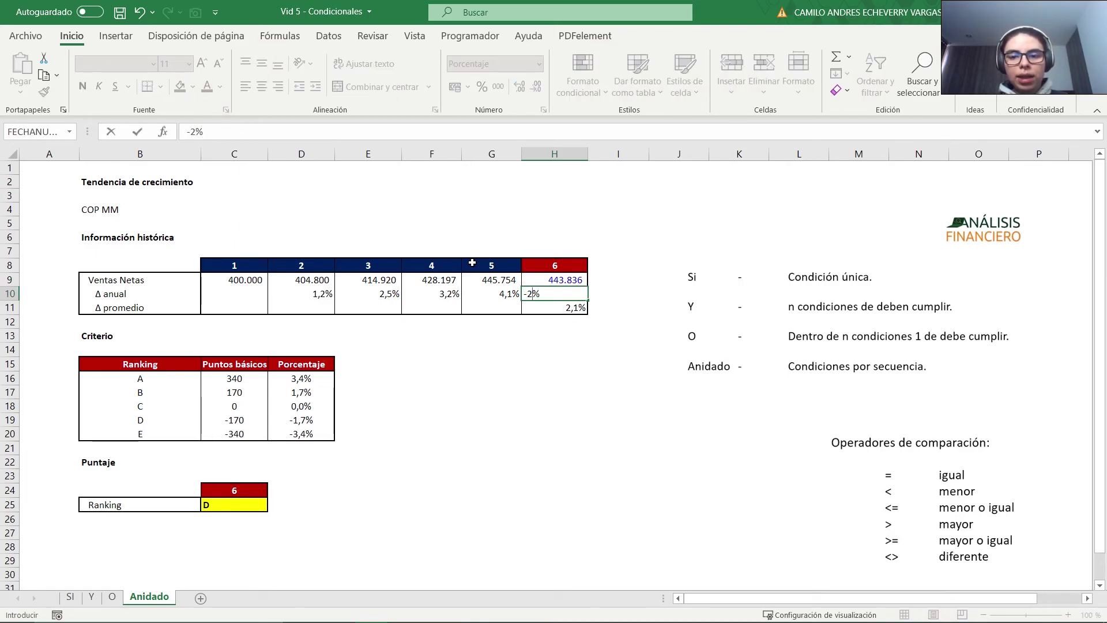
key(ctrl+Return)
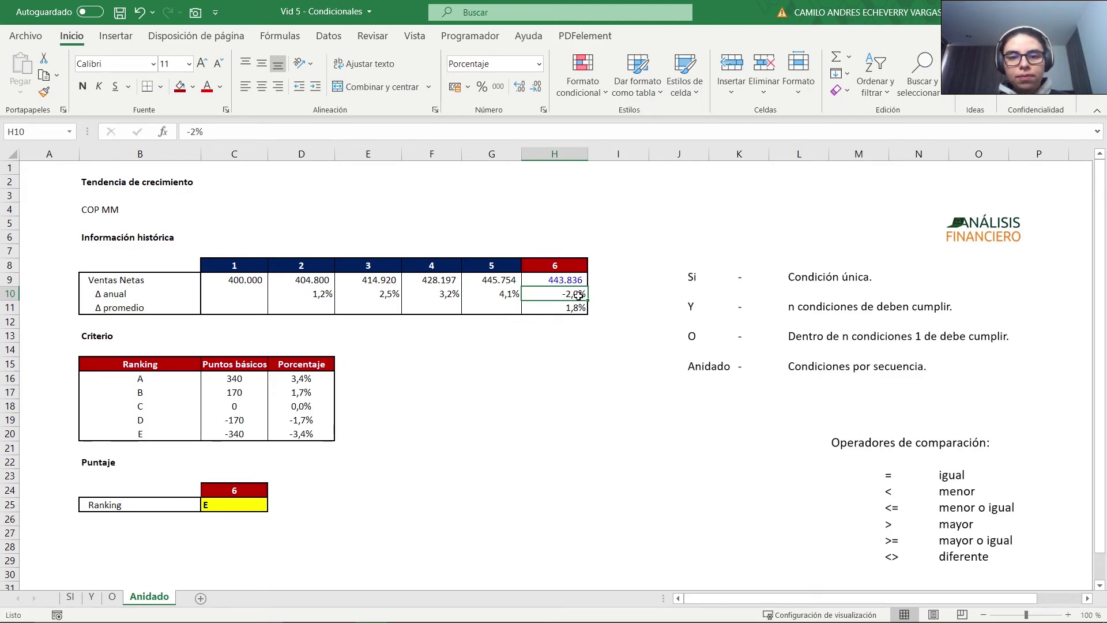
click(226, 509)
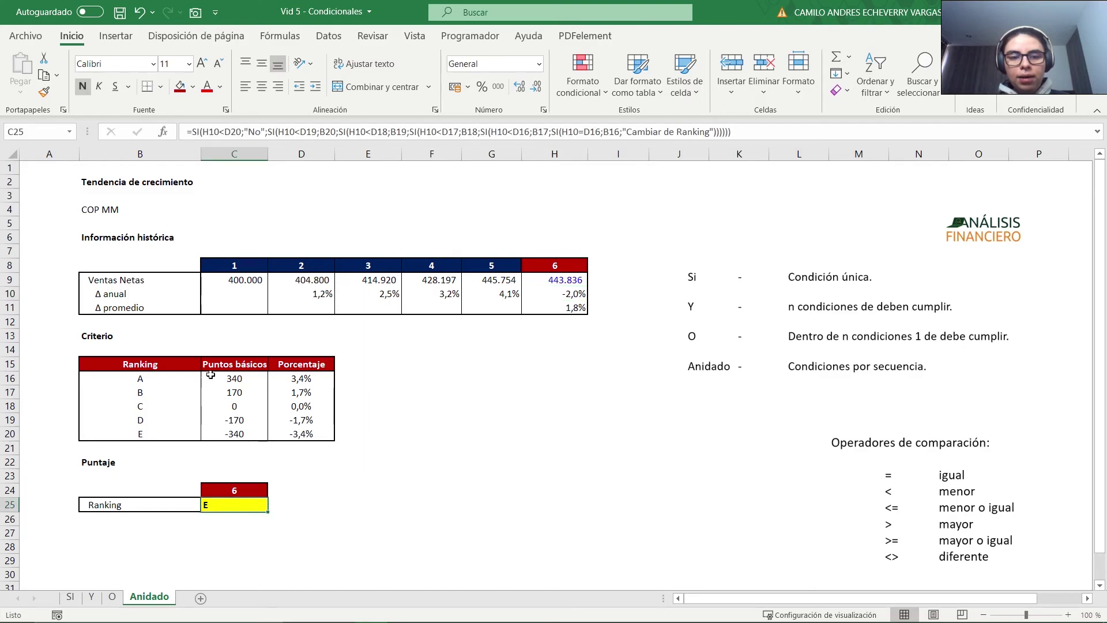
Center the Ranking result in C25 and check the percentage thresholds for rankings D and E.
click(261, 86)
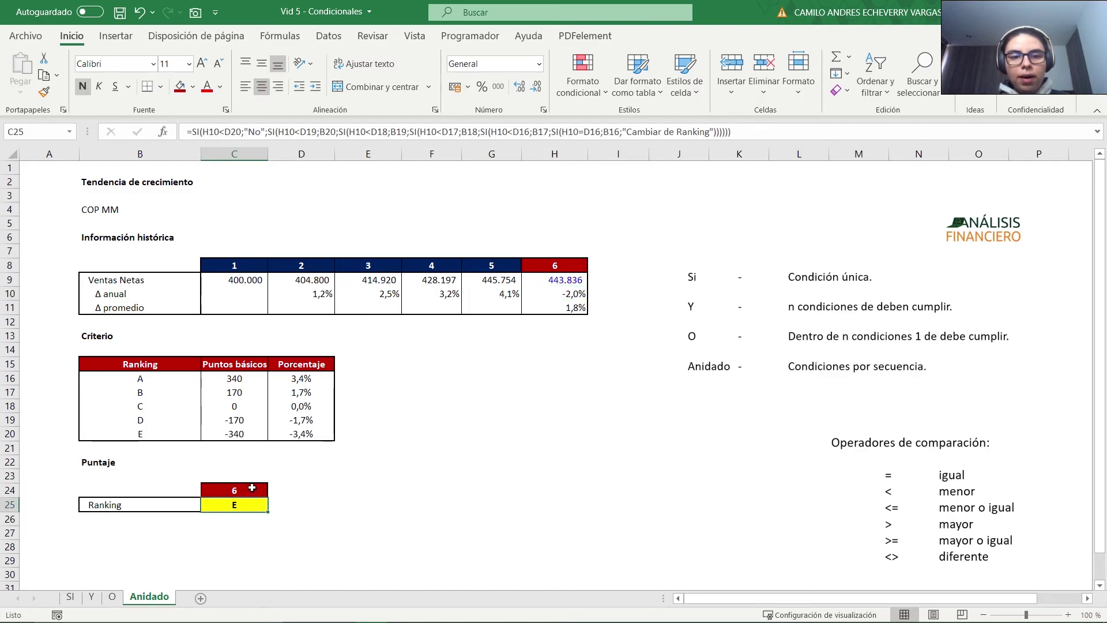
click(289, 422)
key(Down)
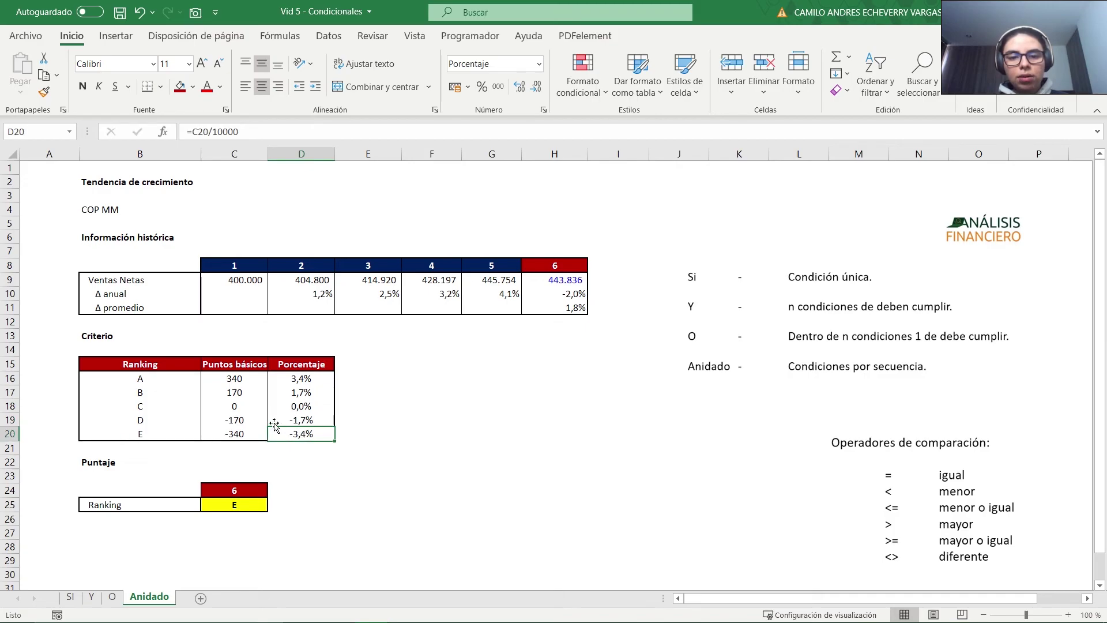
Set the period 6 annual growth in H10 to -4% and compare it with the ranking E criteria.
click(568, 293)
text(-2%)
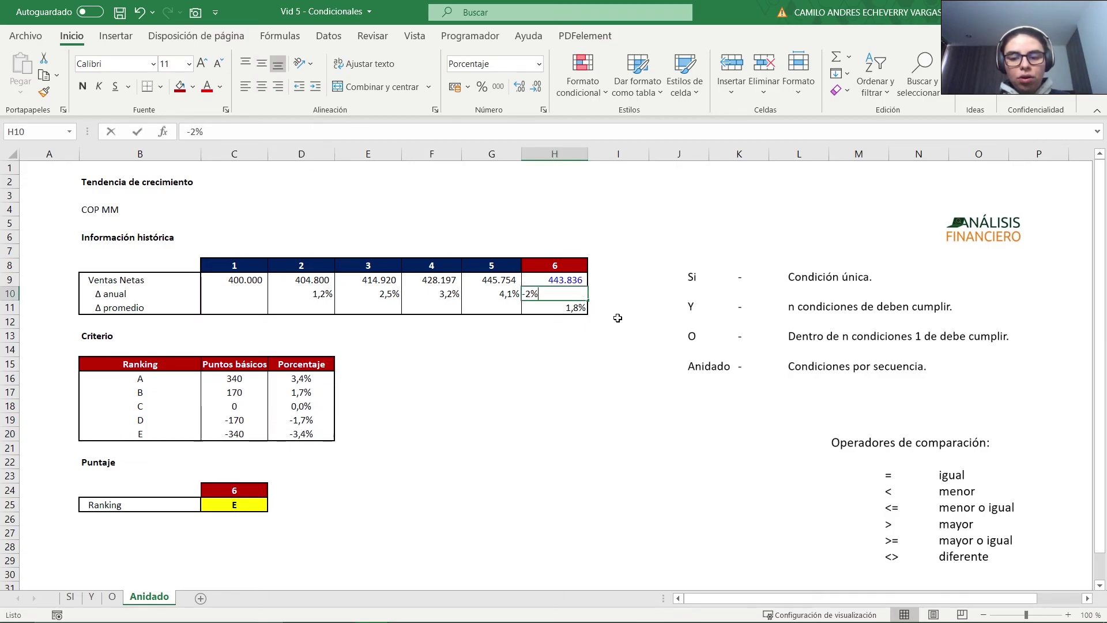
key(BackSpace)
key(BackSpace)
text(4%)
key(Return)
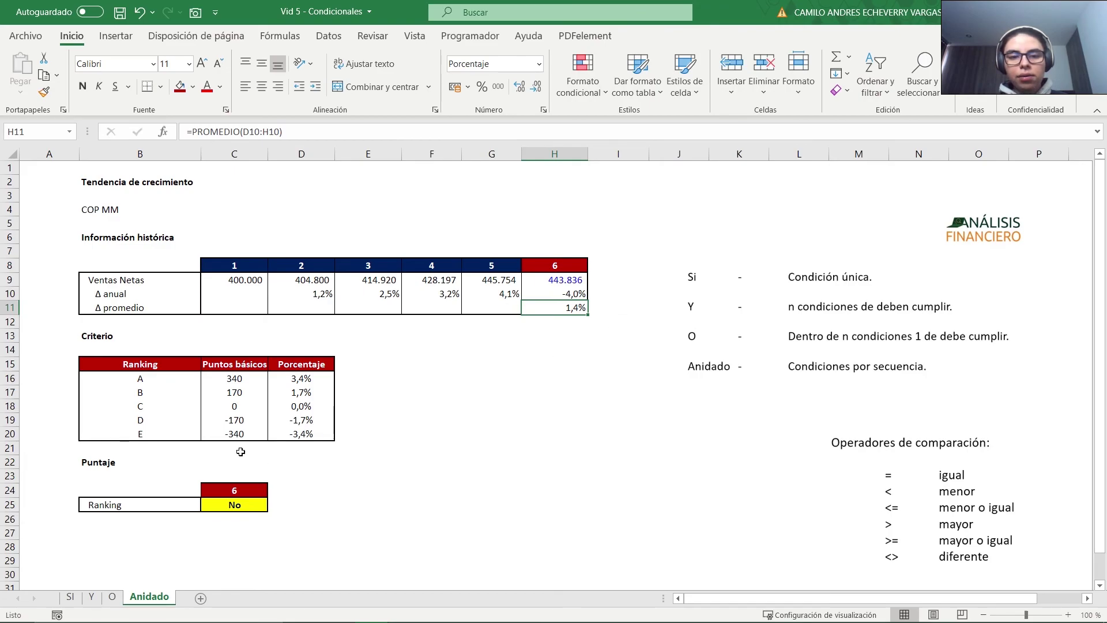
drag(173, 436, 295, 436)
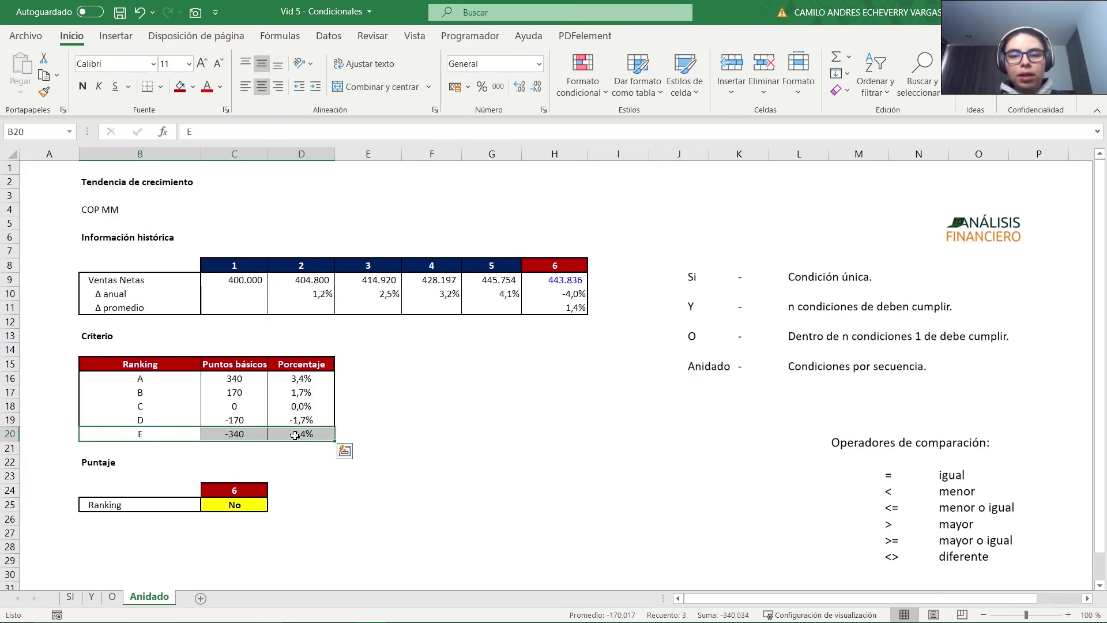
Replace the "No" text in the C25 formula with "Cambiar Ranking Inferior".
click(220, 504)
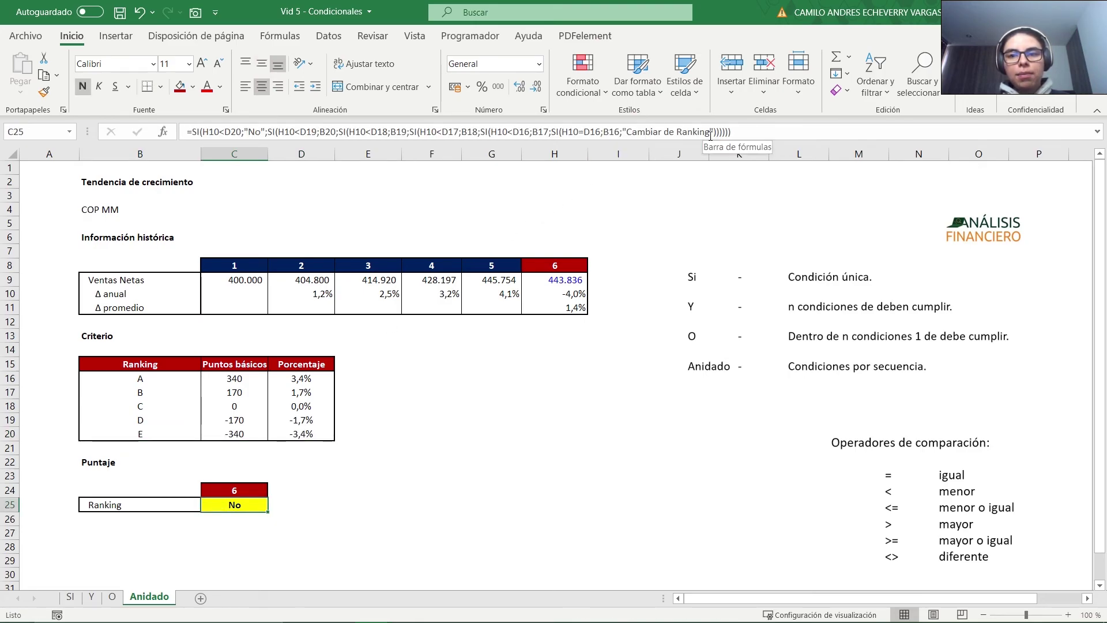
click(253, 133)
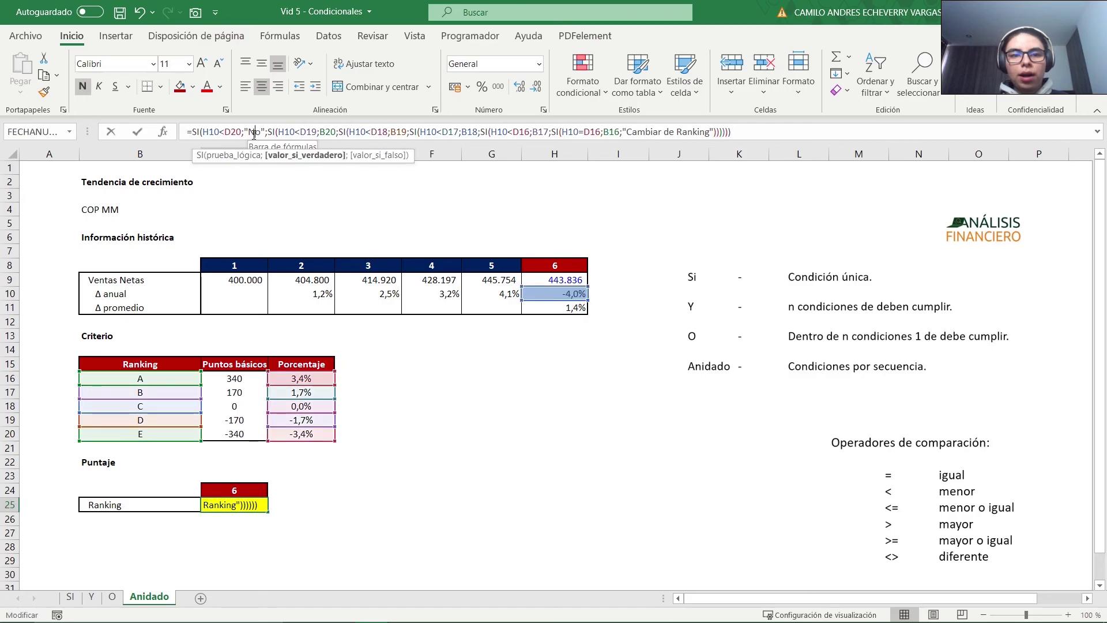
drag(254, 134, 254, 134)
text(Cambiar Ra)
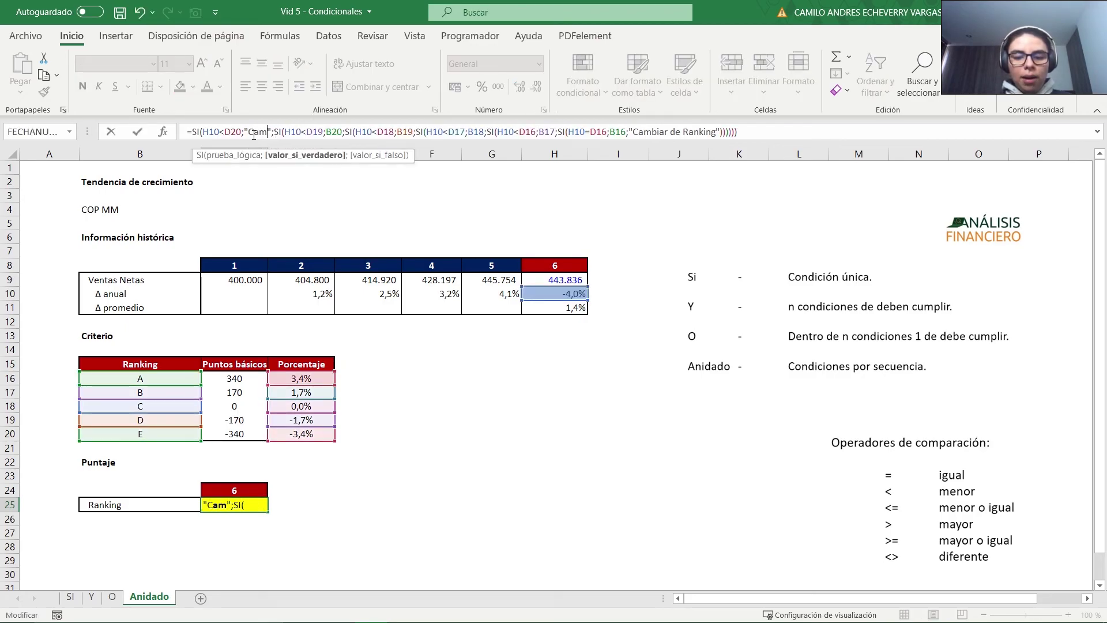
text(nking)
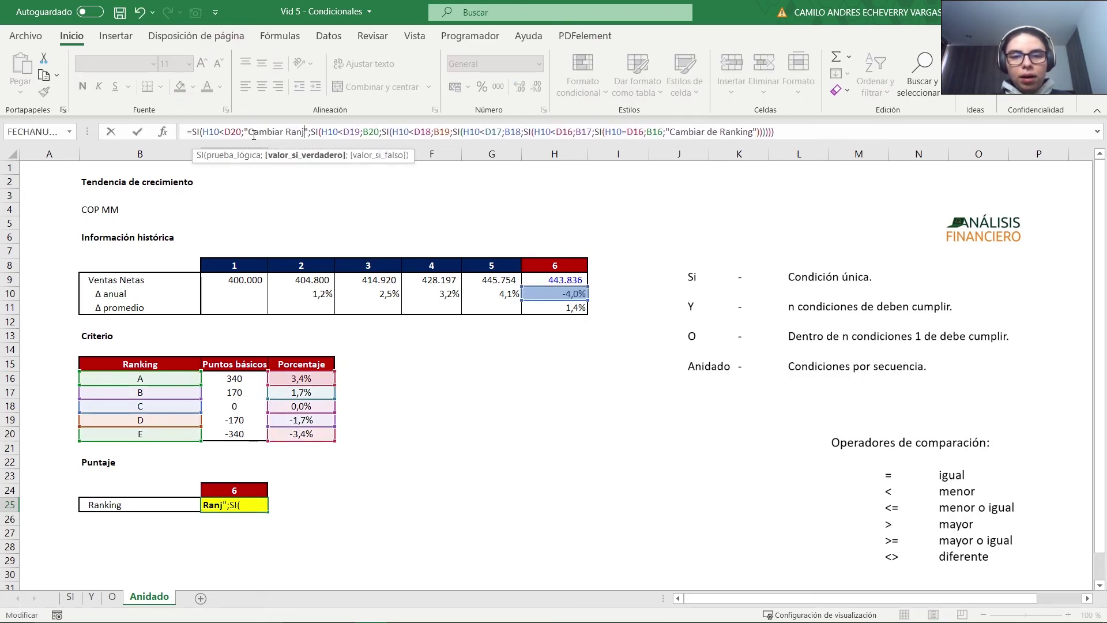
text( Inferior)
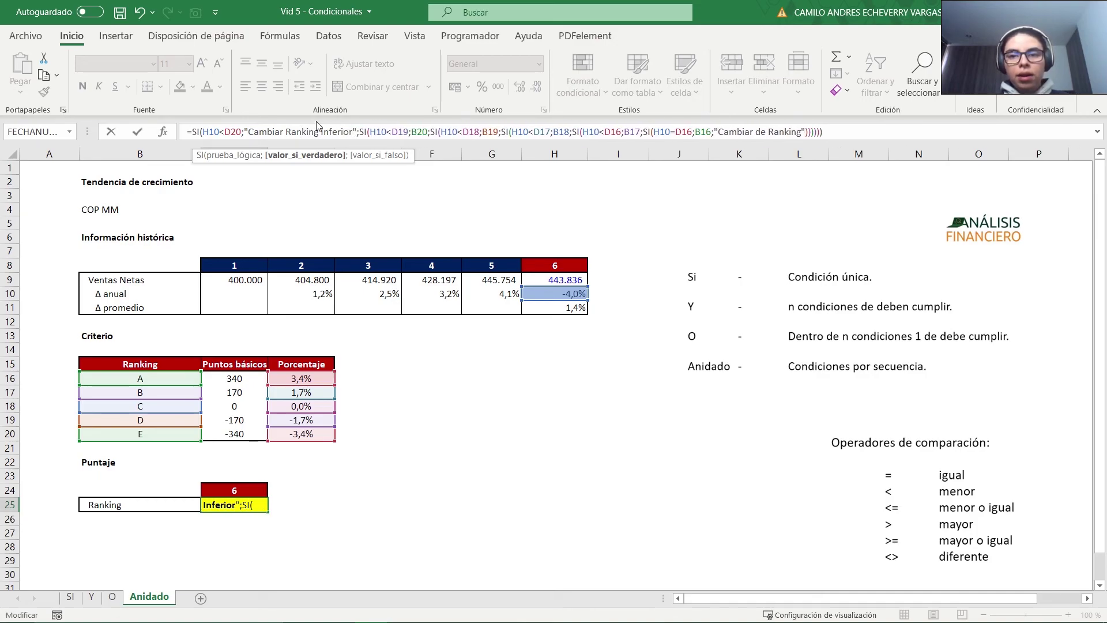
Extend the innermost false value to "Cambiar de Ranking Superior", enter the C25 formula and autofit column C to its result.
click(802, 131)
text(Superior)
key(ctrl+Return)
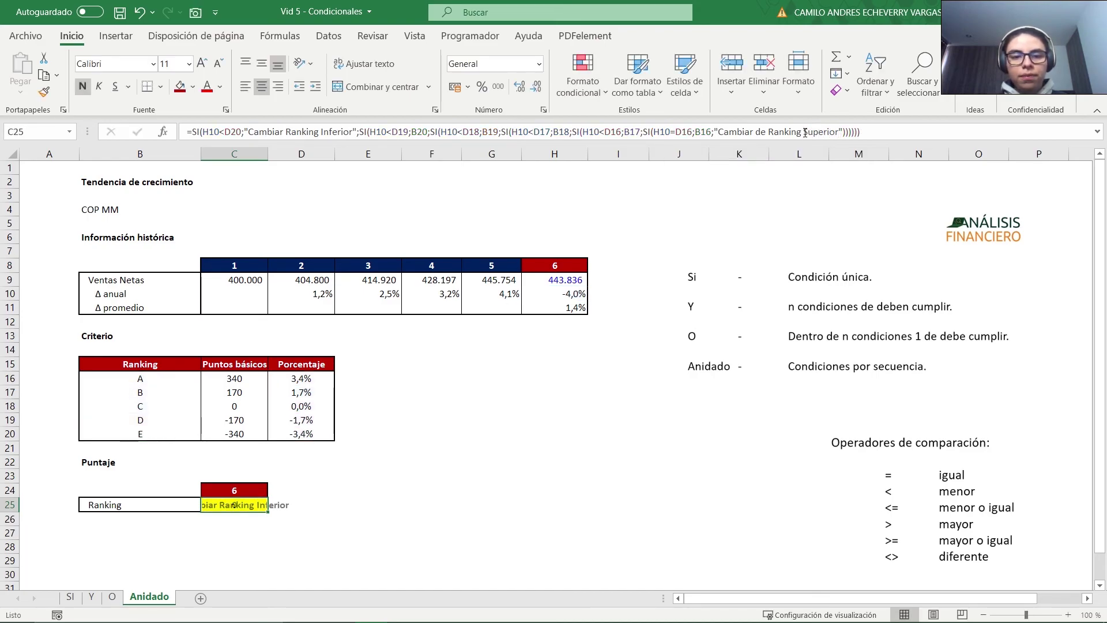
double_click(268, 154)
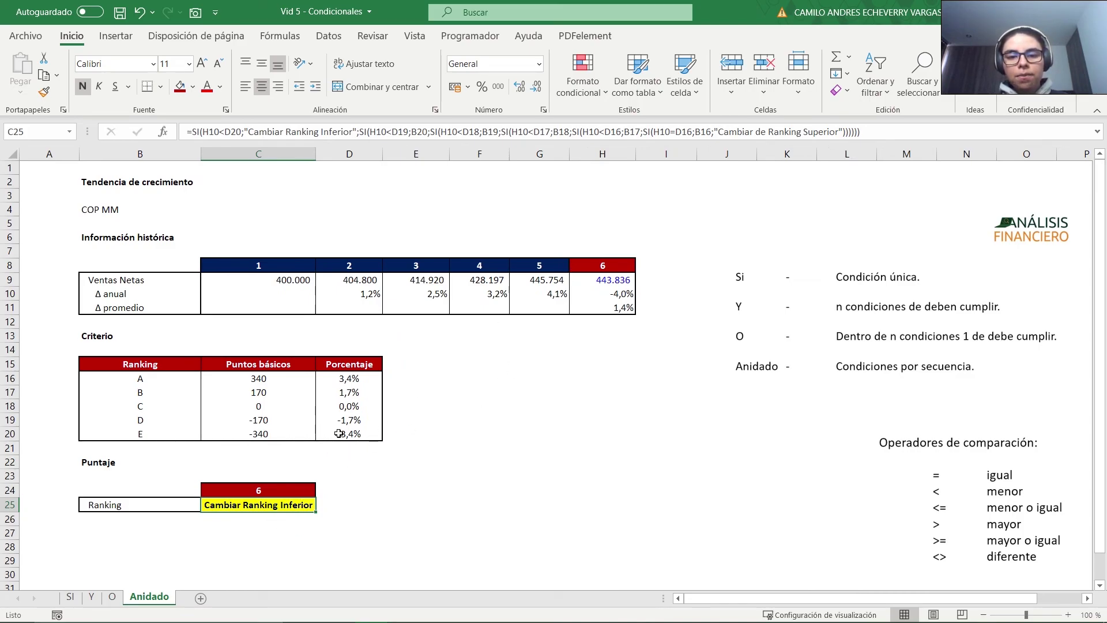
drag(173, 434, 352, 432)
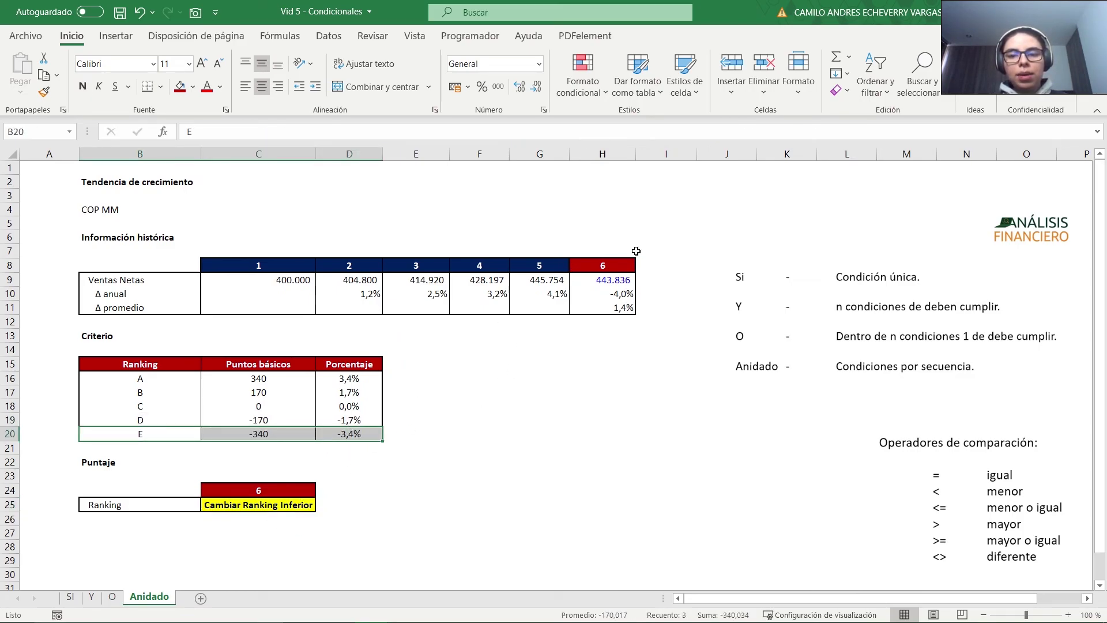
Set the period 6 annual growth in H10 to 4% and autofit column C to the Ranking text.
click(617, 295)
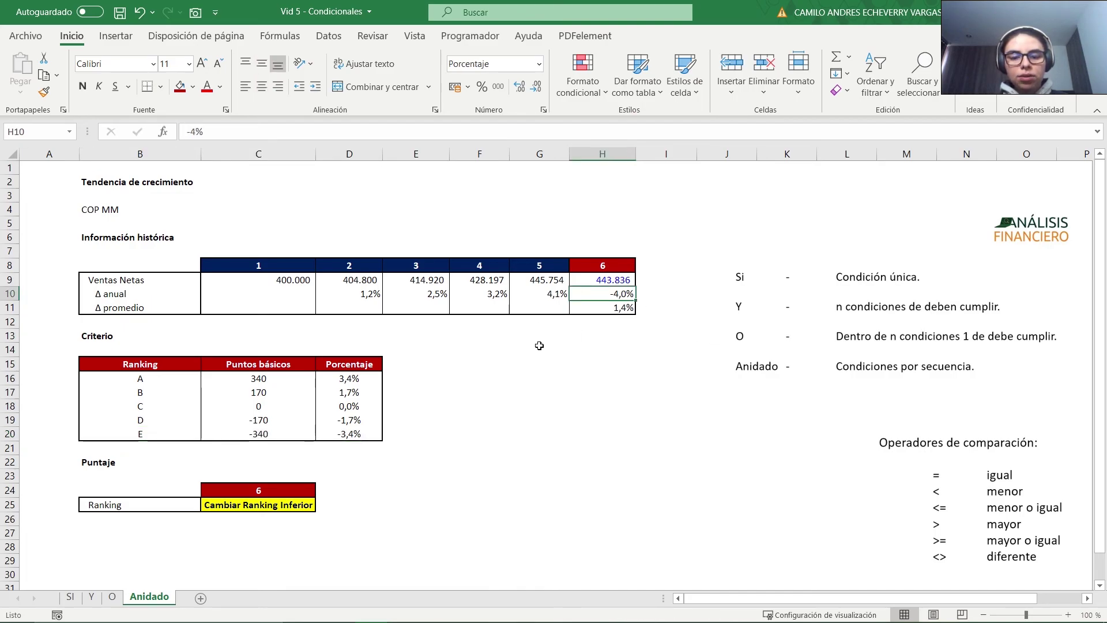
text(4)
key(Return)
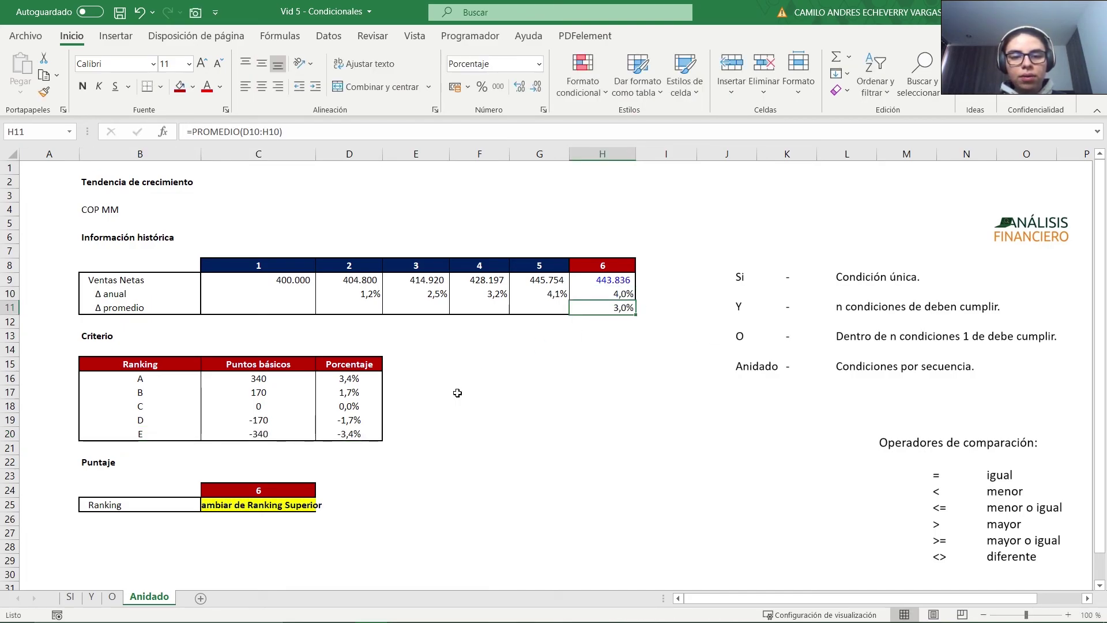
double_click(315, 154)
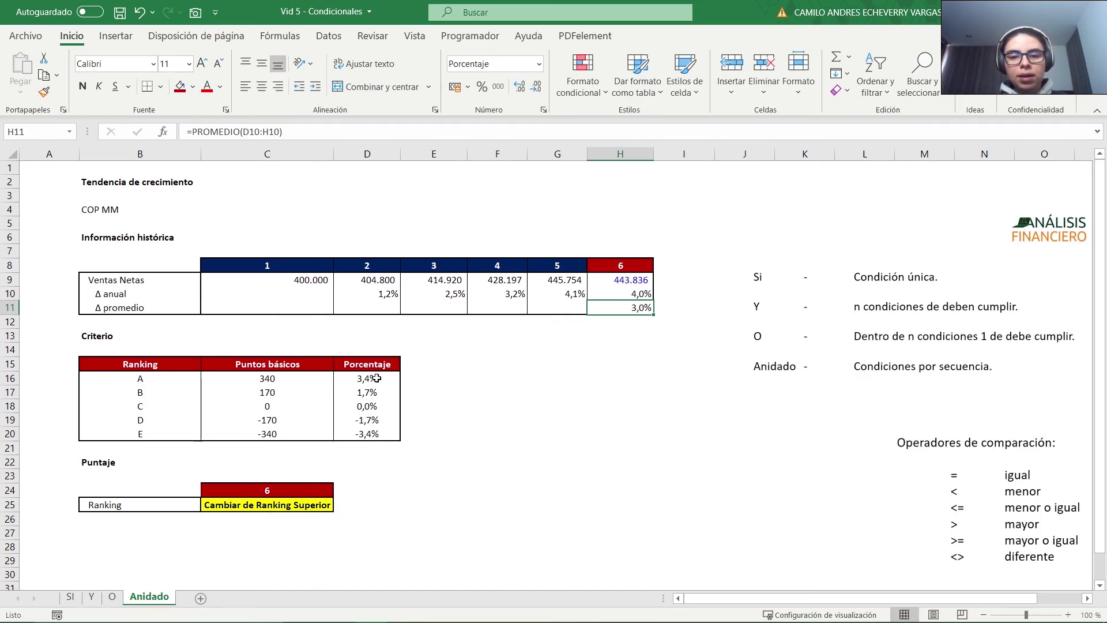
Set the period 6 annual growth in H10 to 3,3% and compare it with the ranking A criteria.
click(642, 293)
text(3,3)
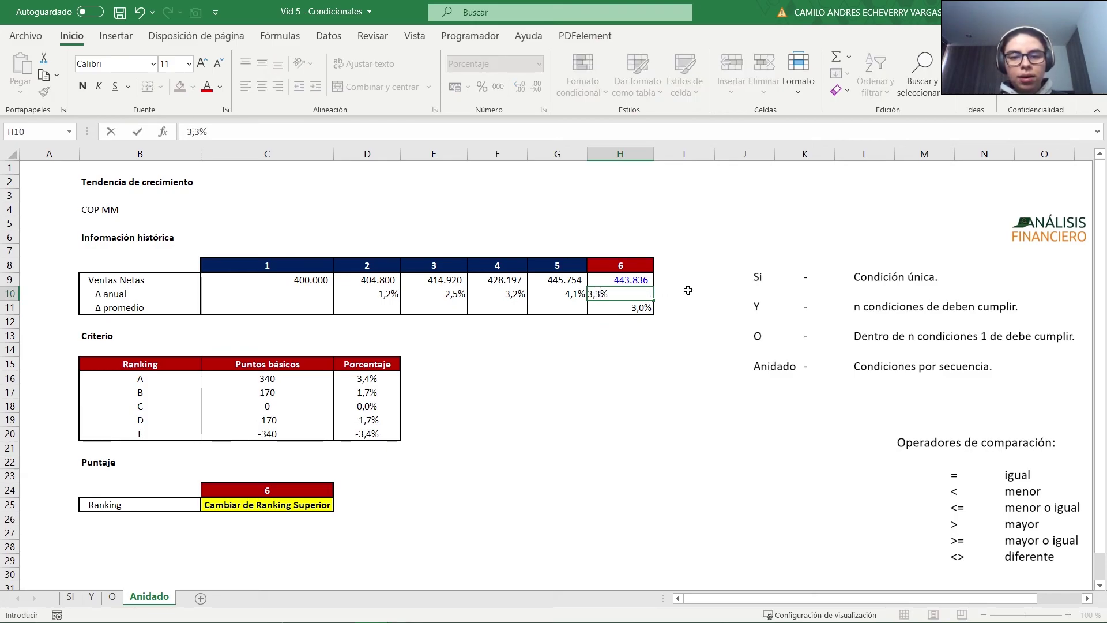
key(Return)
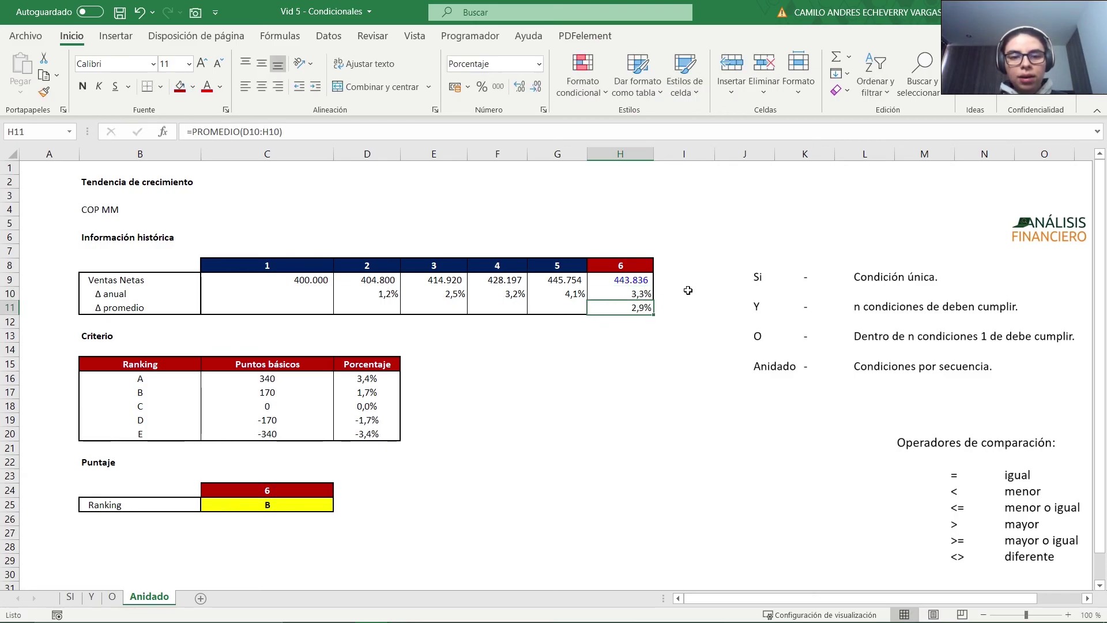
click(175, 391)
drag(168, 379, 350, 377)
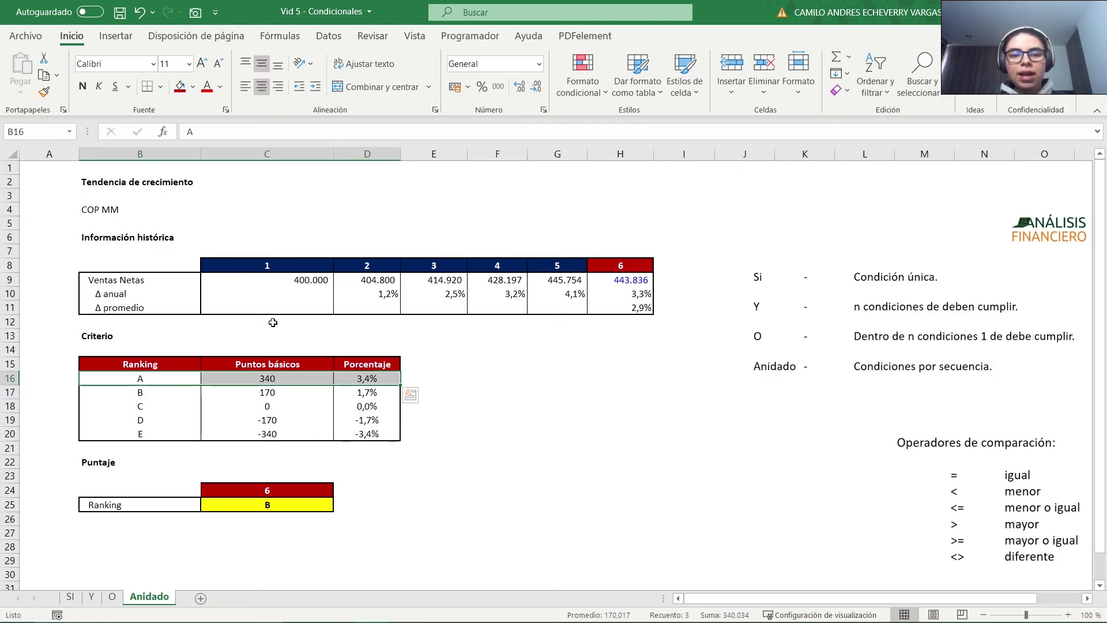
Review the equality condition H10=D16 for ranking A in the C25 formula, leaving the formula as it is.
click(272, 502)
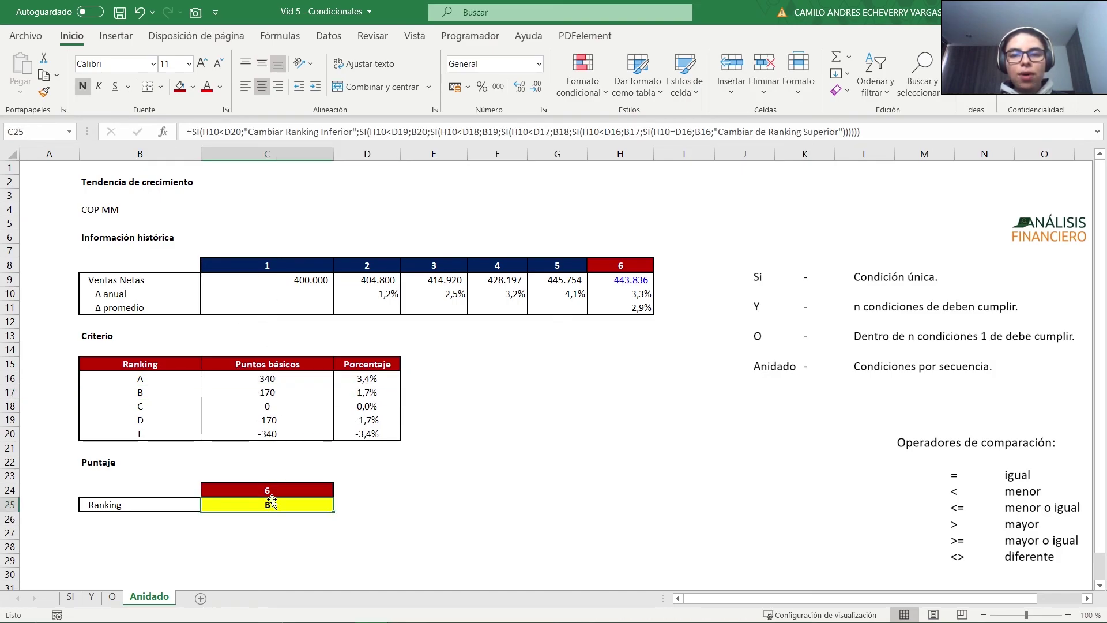
click(674, 132)
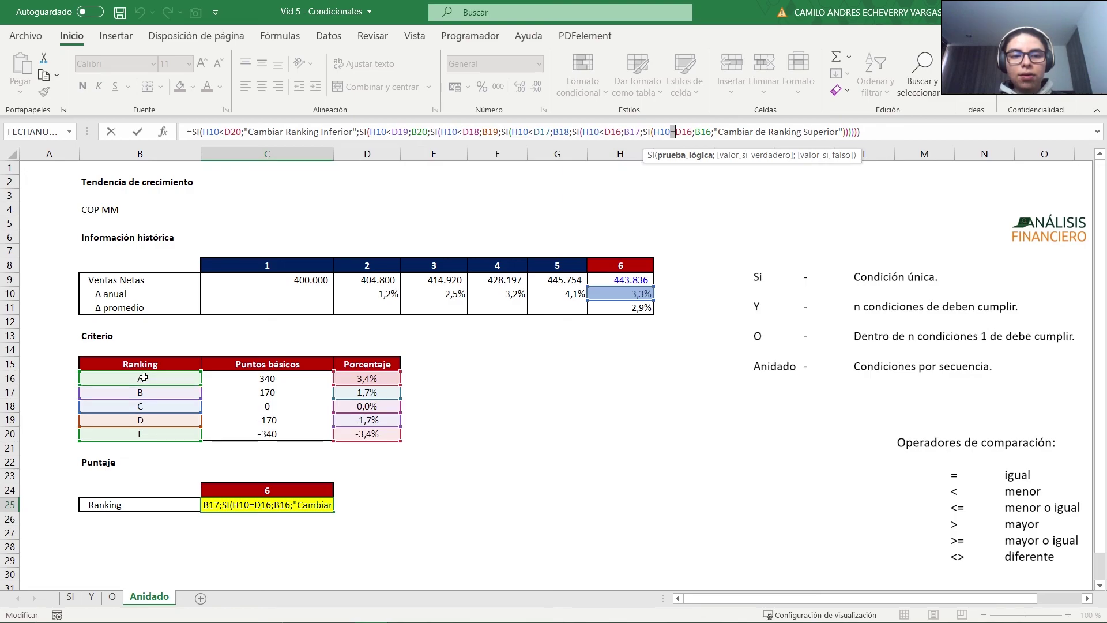
key(ctrl+Return)
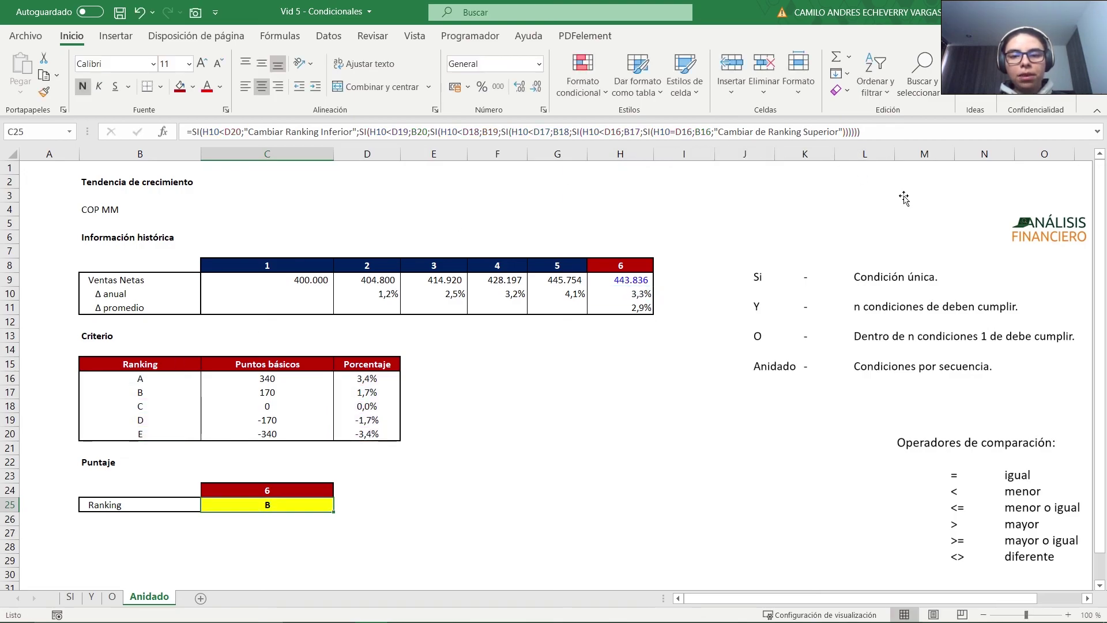
Set the period 6 annual growth in H10 to 3,4% and check the Ranking formula in C25.
click(599, 305)
click(609, 295)
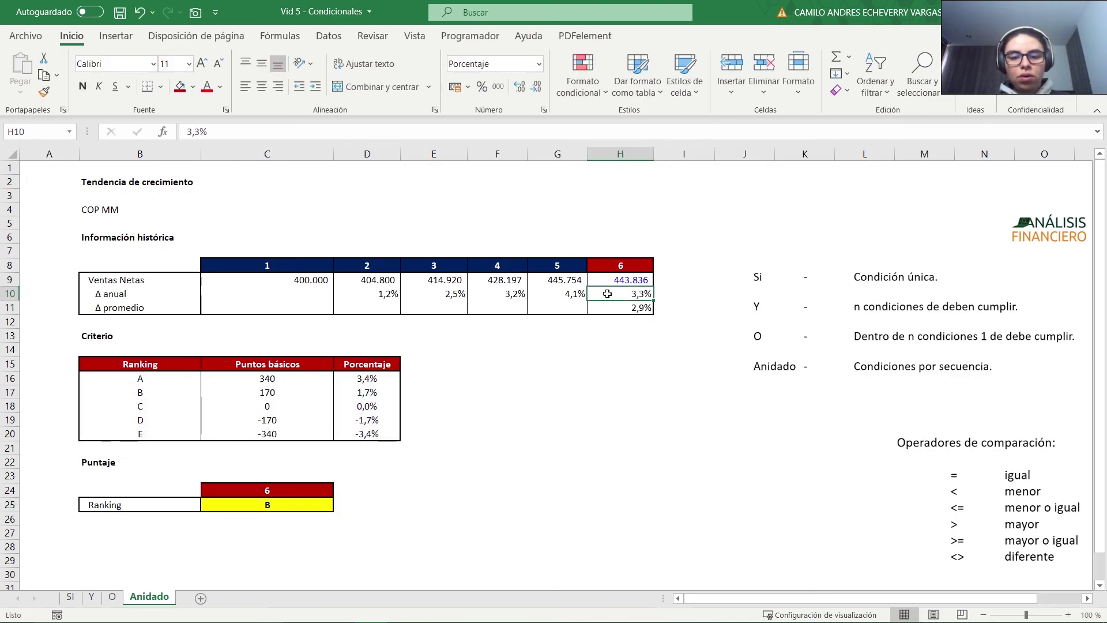
text(3,4)
key(ctrl+Return)
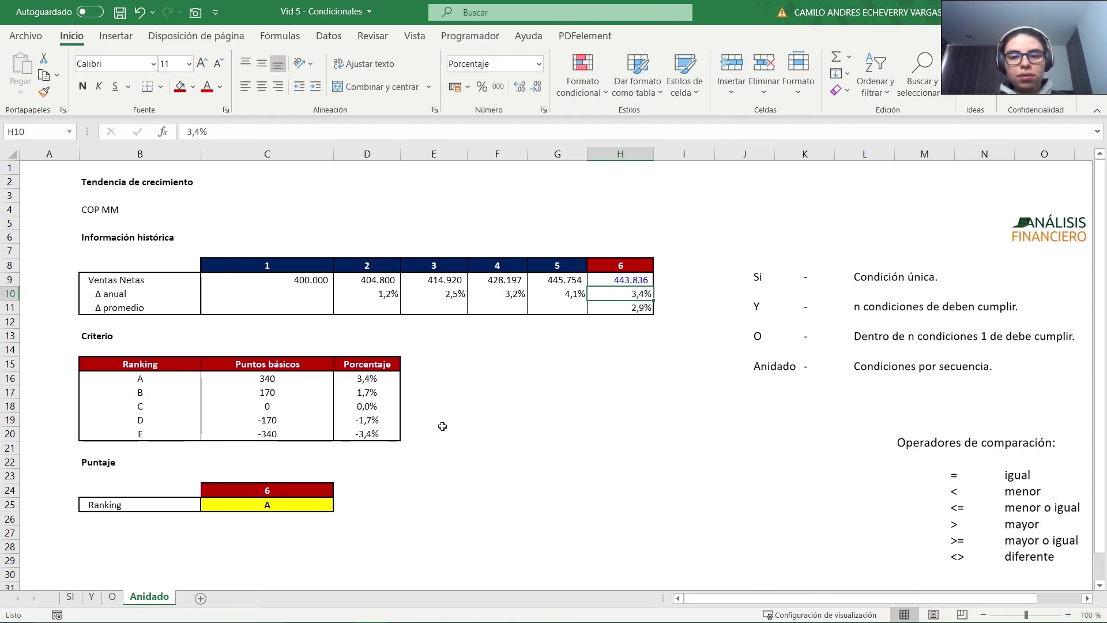
click(282, 505)
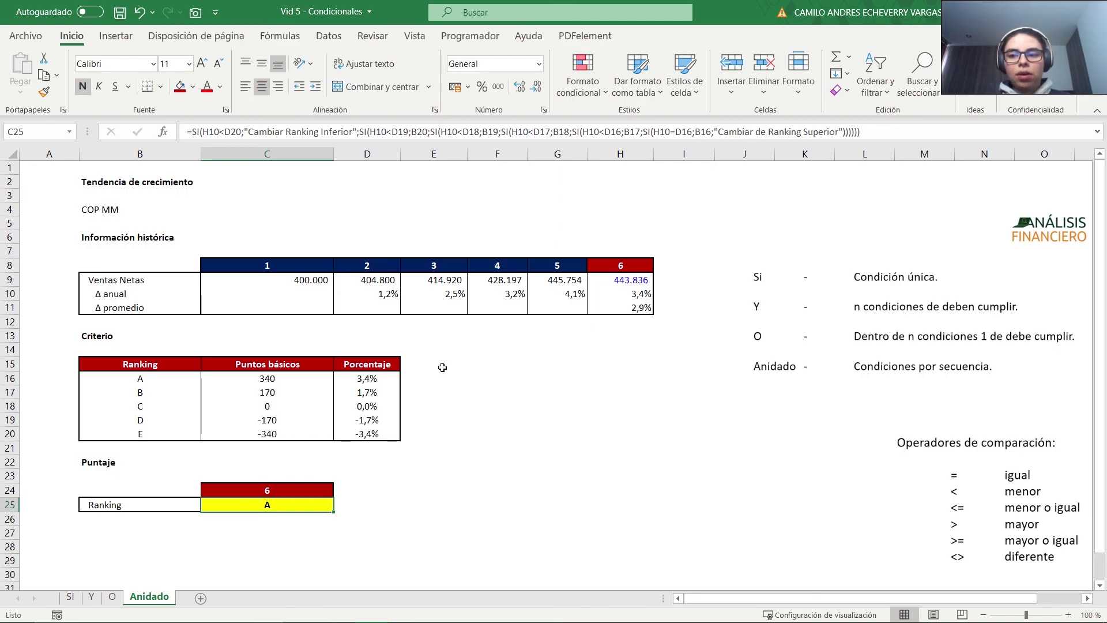
Move the "Operadores de comparación" image to start at column J, beneath the list of conditional functions.
drag(945, 459, 803, 448)
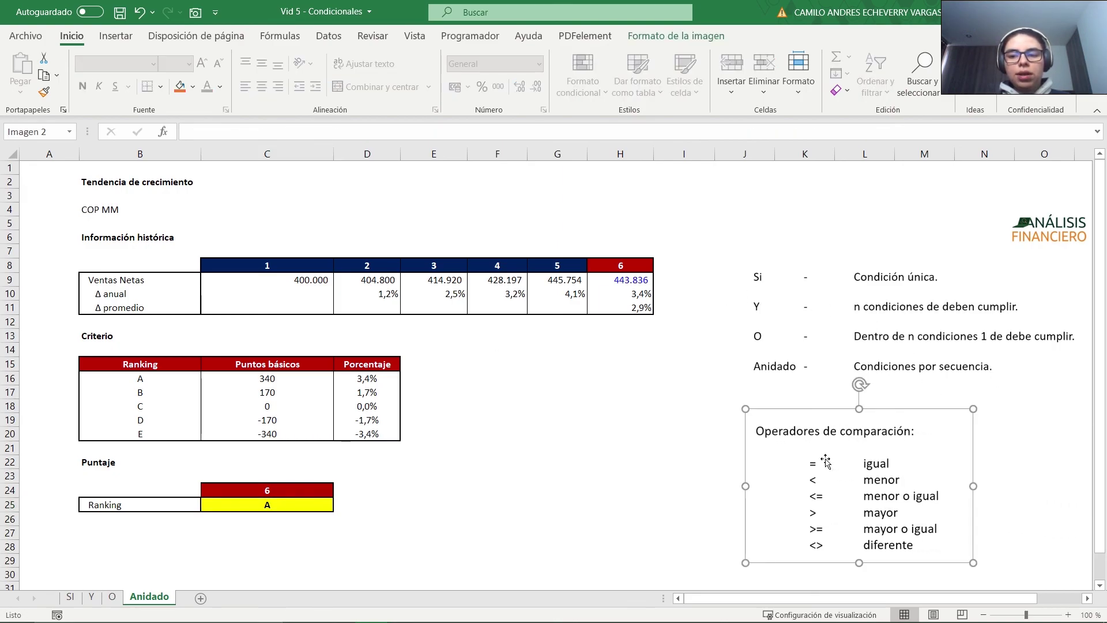
click(692, 488)
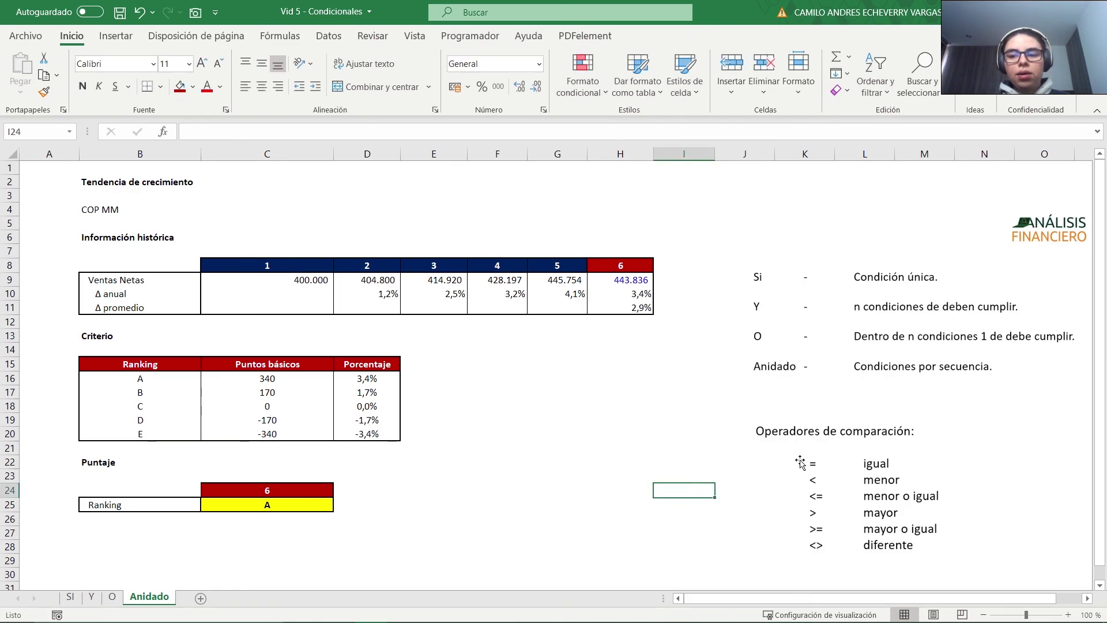